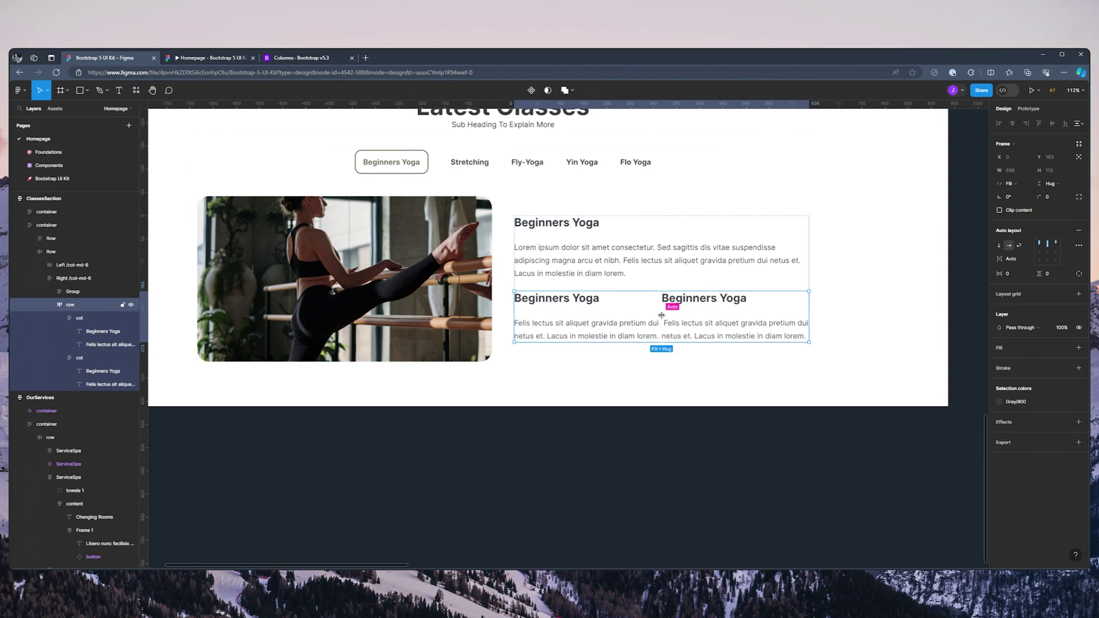
Adjust the text-column gap, glance at the Homepage prototype, then return to the Bootstrap 5 UI Kit file.
mouse_move(663, 313)
mouse_down()
mouse_move(679, 309)
mouse_move(675, 318)
mouse_up()
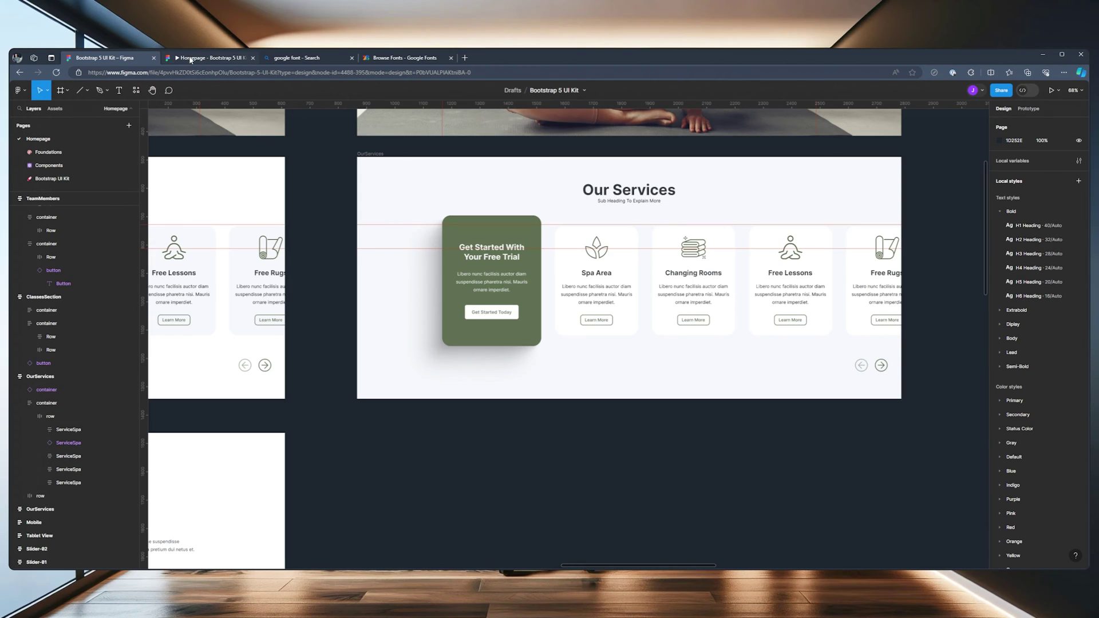
click(190, 60)
click(104, 59)
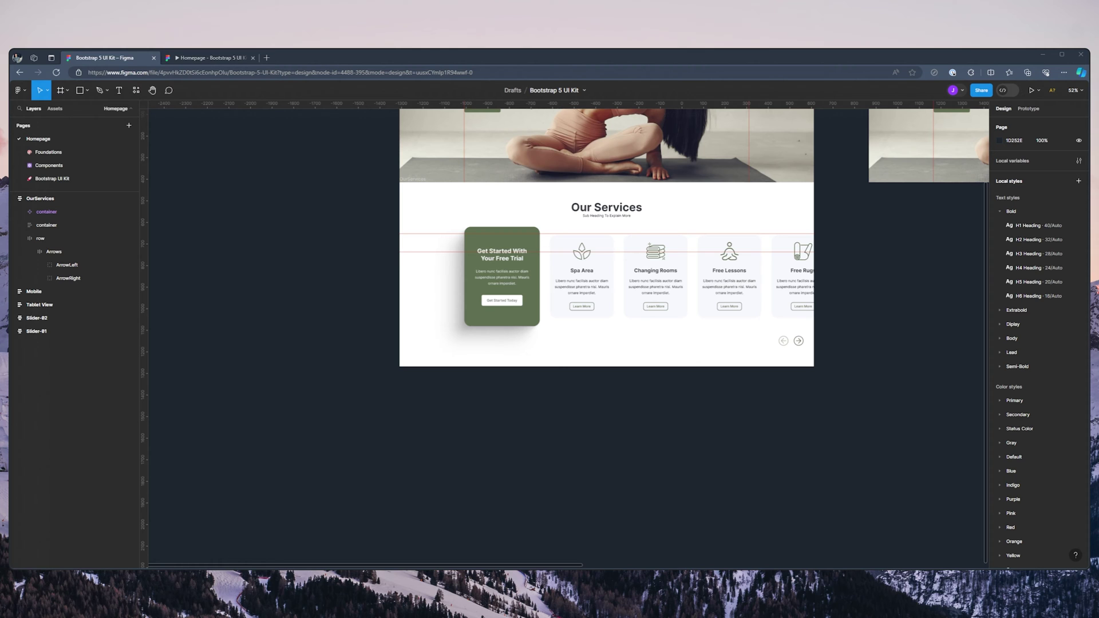
Move the OurServices frame down to Y 590, clear of the yoga hero frame.
scroll(314, 258, up, 2)
scroll(311, 265, down, 1)
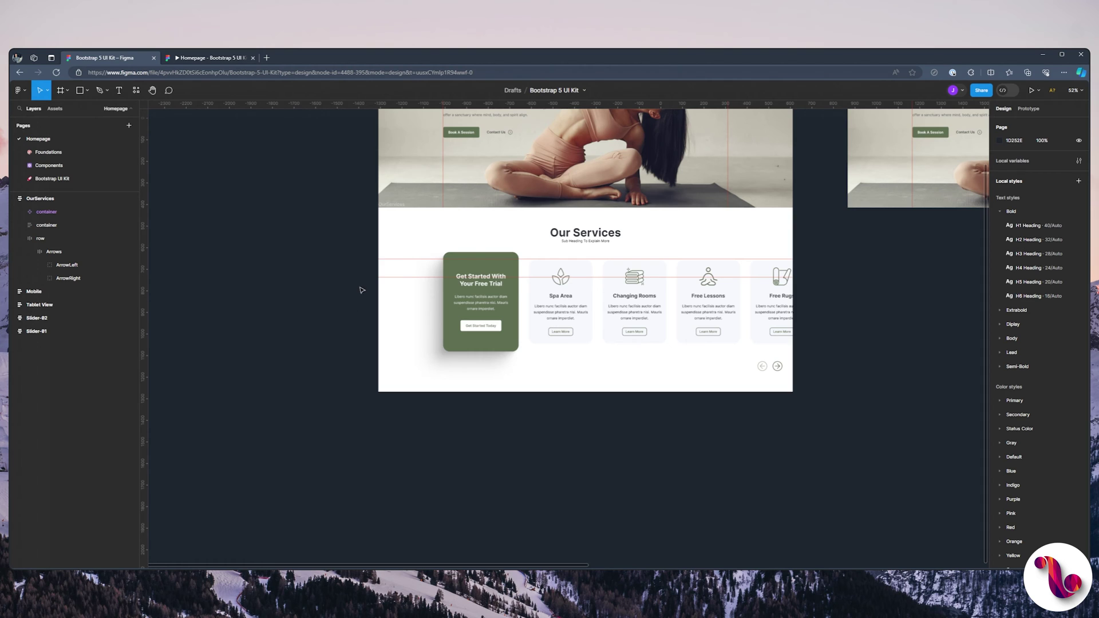
scroll(355, 233, up, 4)
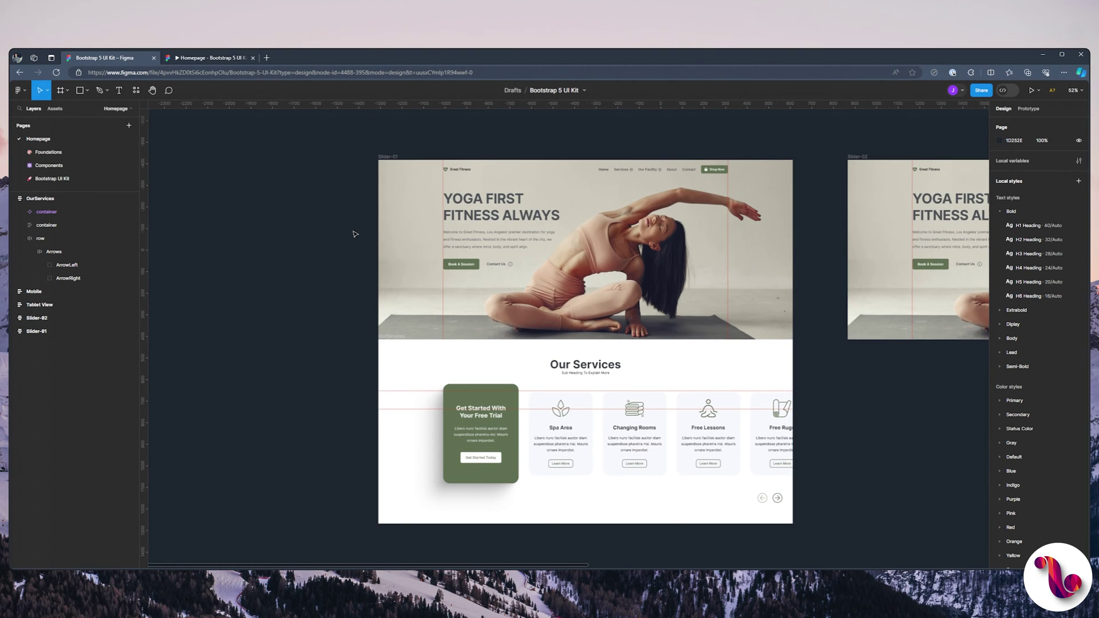
scroll(355, 234, down, 2)
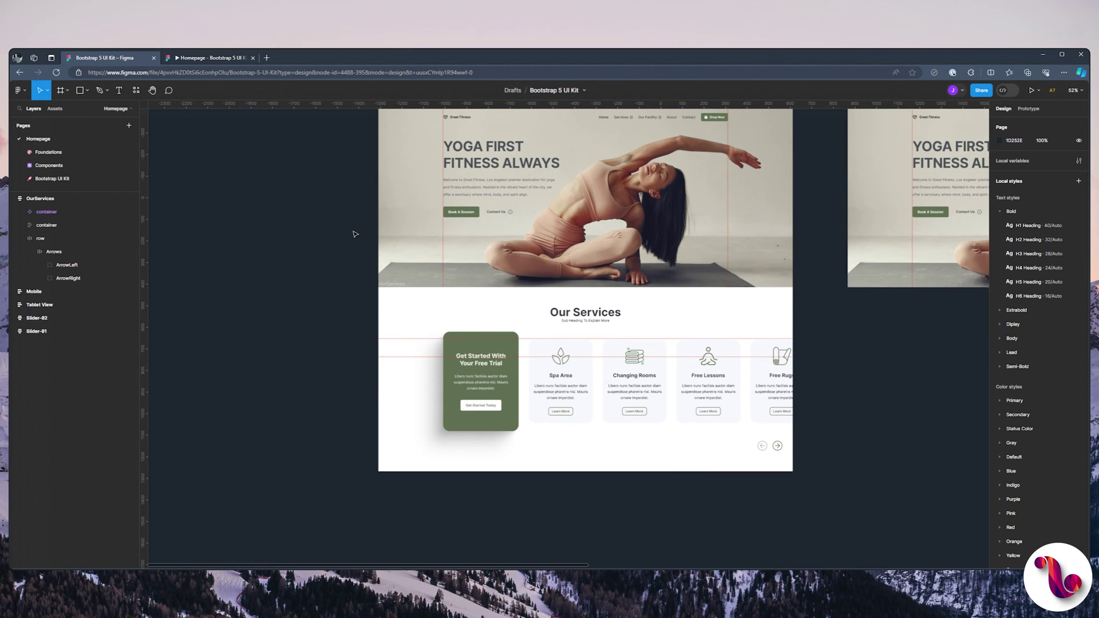
scroll(355, 233, down, 1)
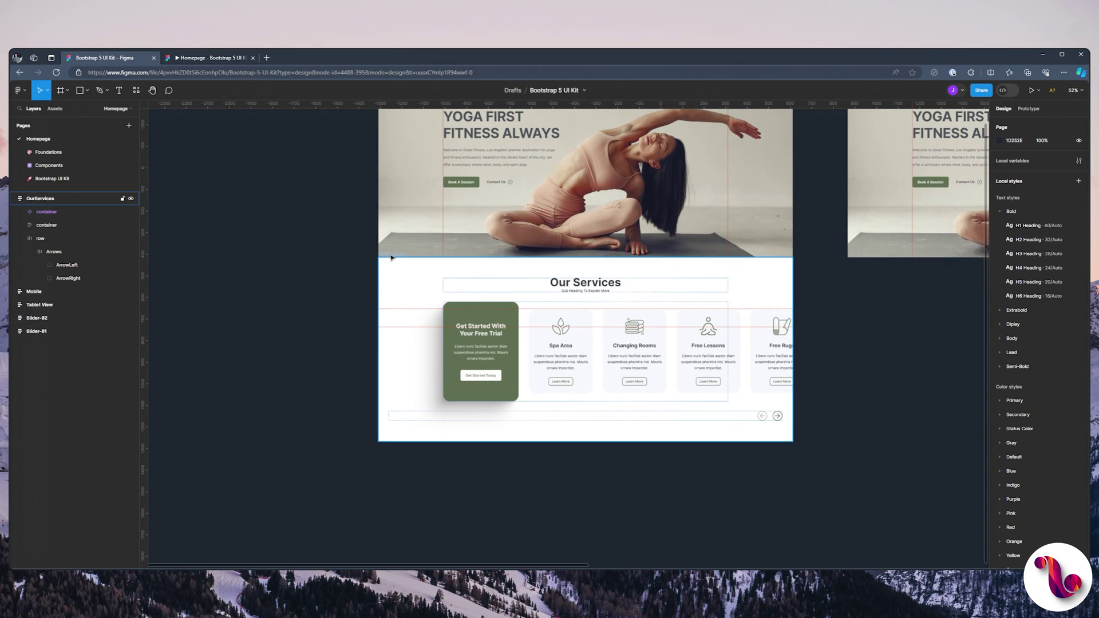
click(392, 257)
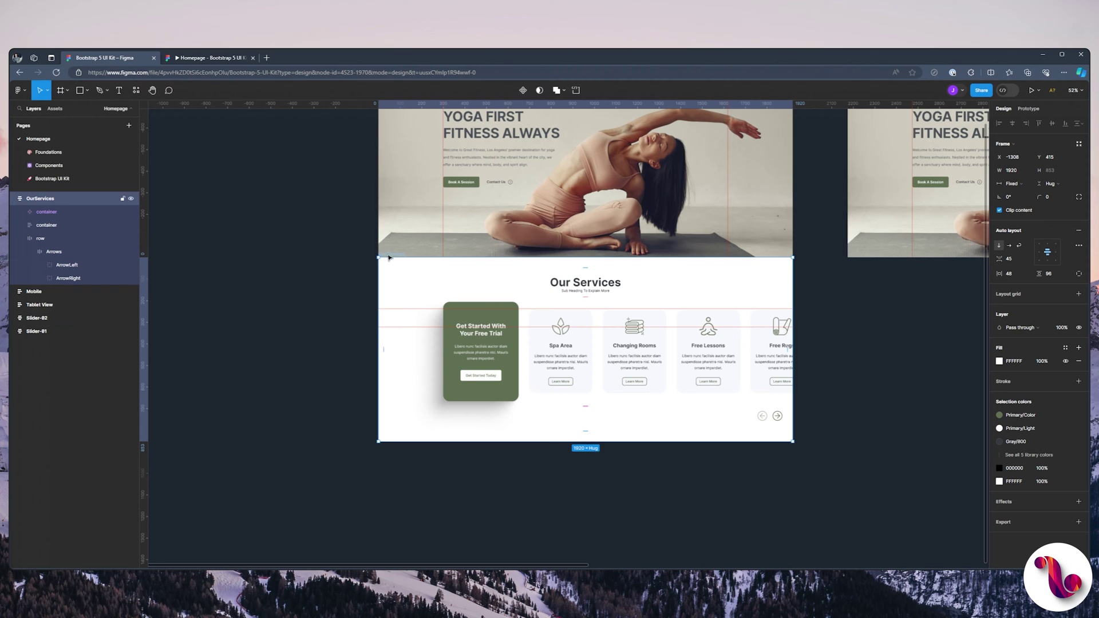
drag(389, 258, 387, 296)
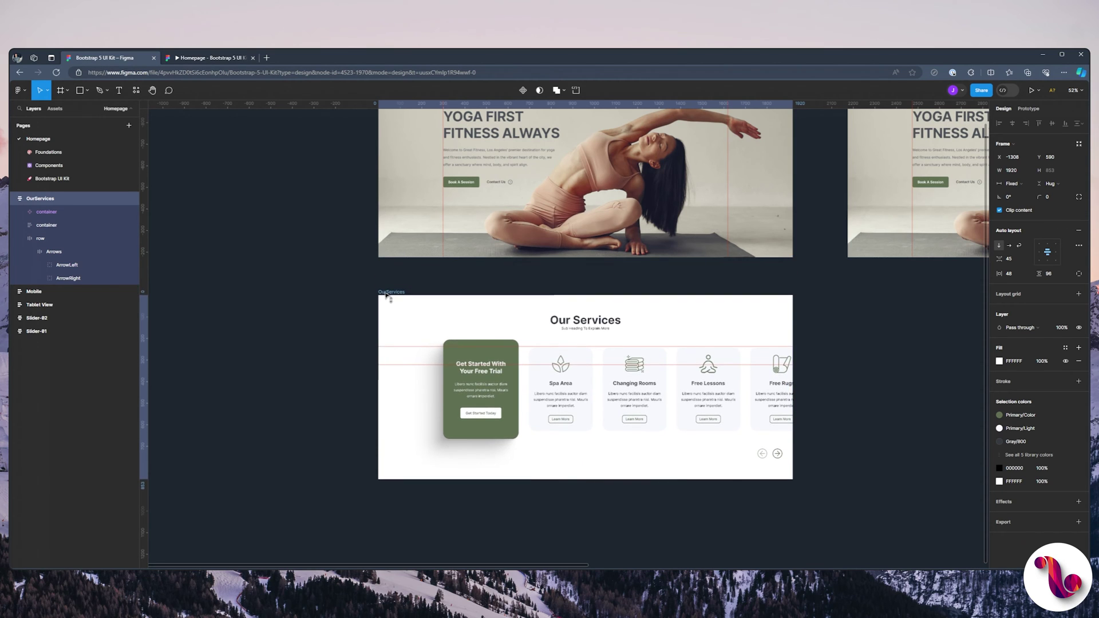
click(333, 308)
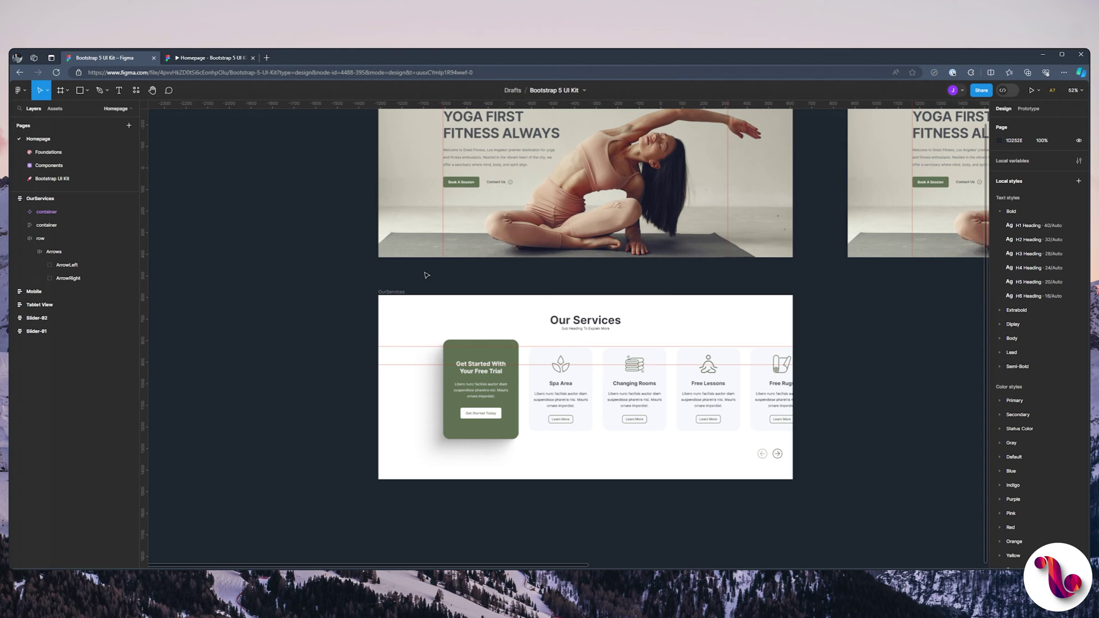
Pan the canvas to centre the OurServices frame in view.
drag(427, 275, 367, 323)
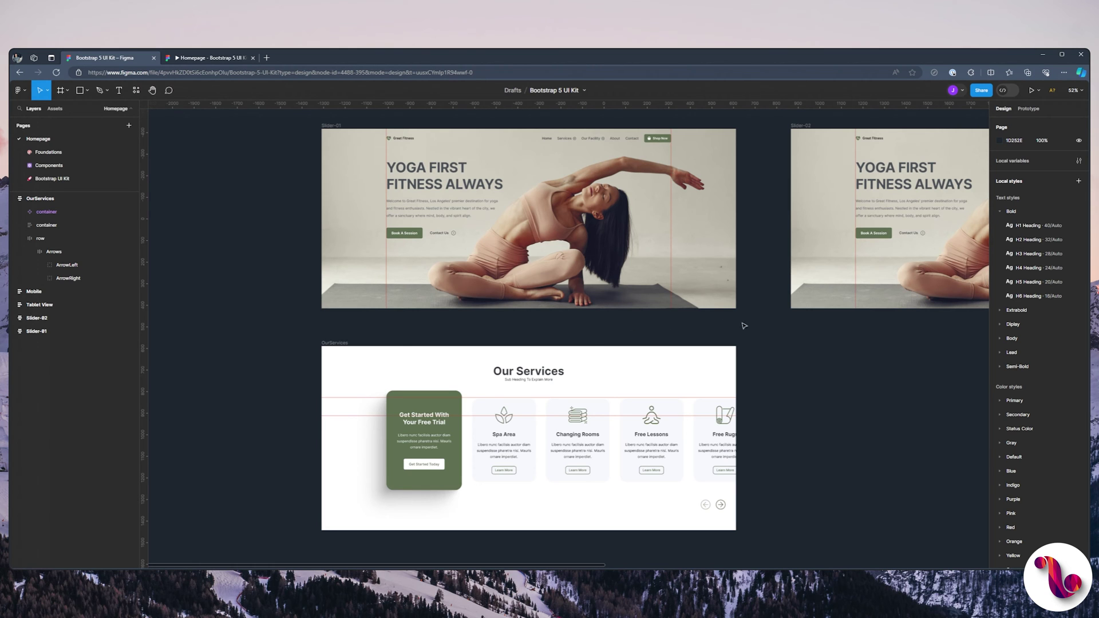
scroll(740, 324, right, 10)
drag(698, 355, 864, 302)
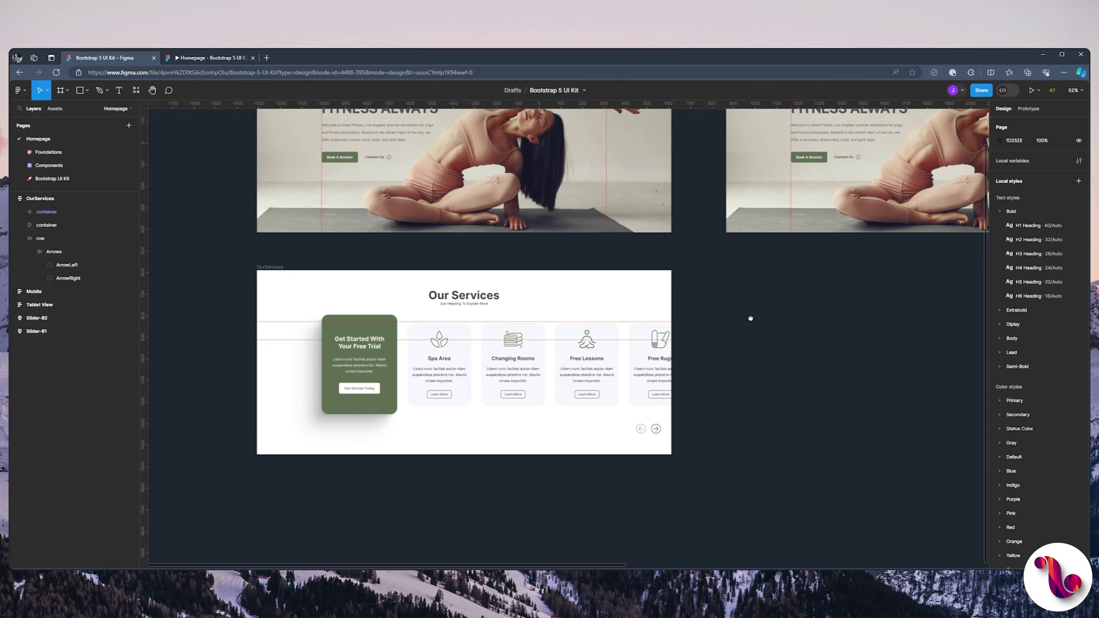
drag(751, 319, 848, 214)
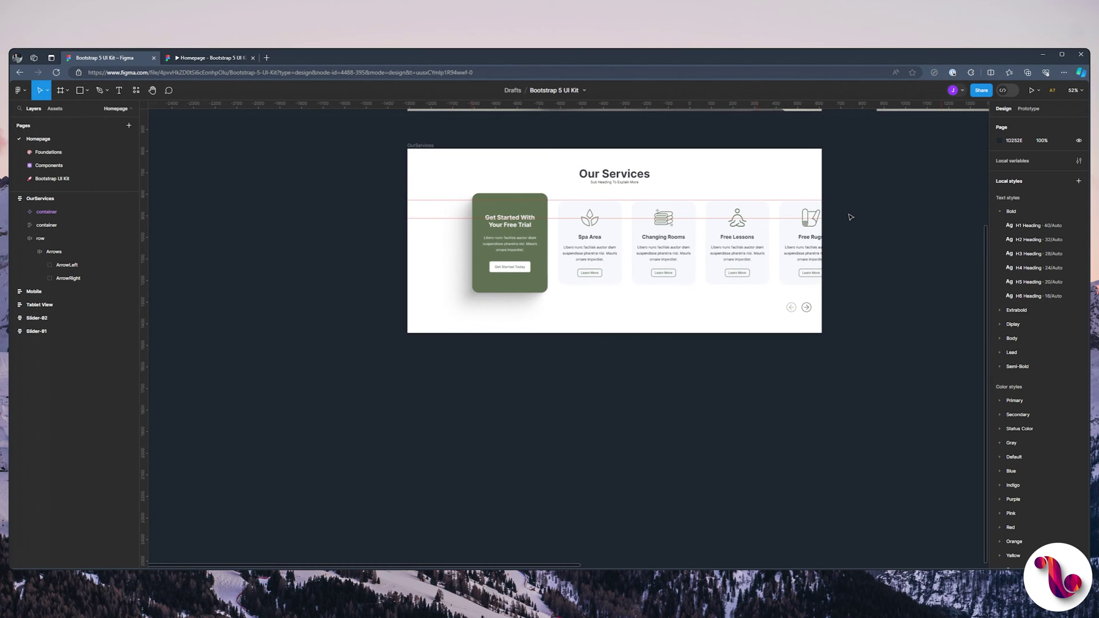
Draw a frame below OurServices, set its width to 1920, and name it ClassesSection.
click(60, 91)
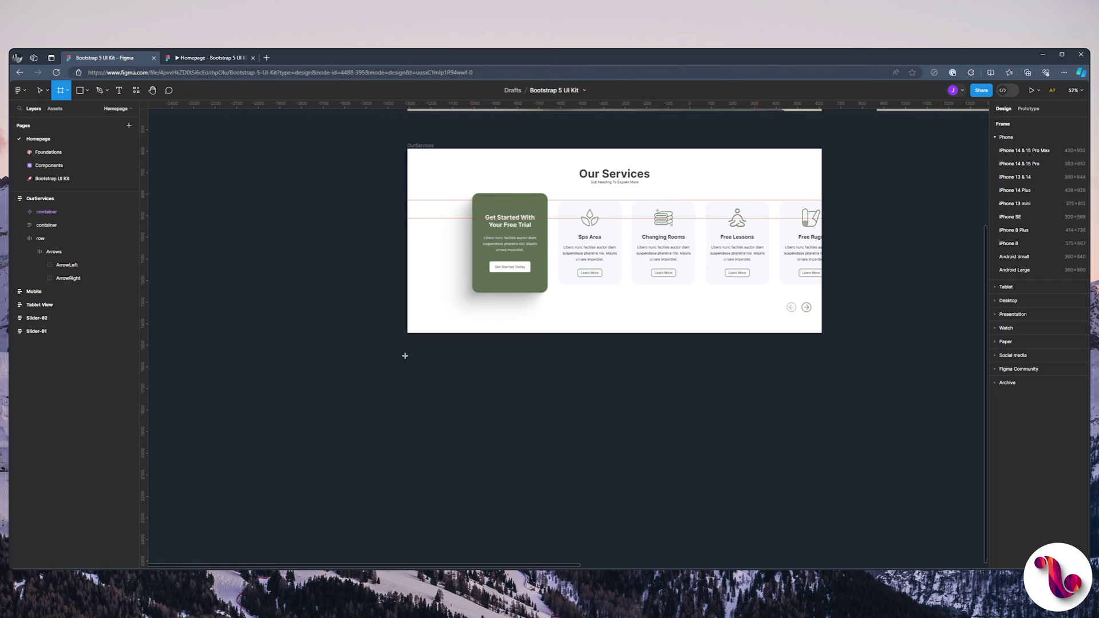
drag(408, 356, 822, 428)
click(1013, 170)
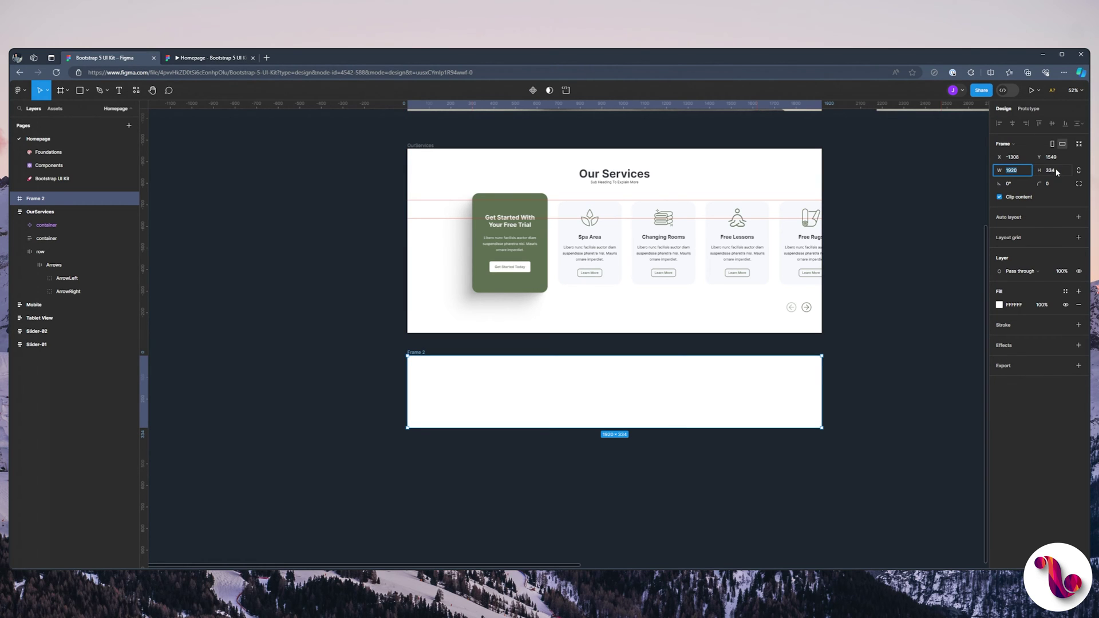
click(907, 259)
click(413, 354)
text(Classes Section)
Add auto layout to ClassesSection with width fixed at 1920 and hugging height.
click(424, 347)
scroll(704, 412, down, 1)
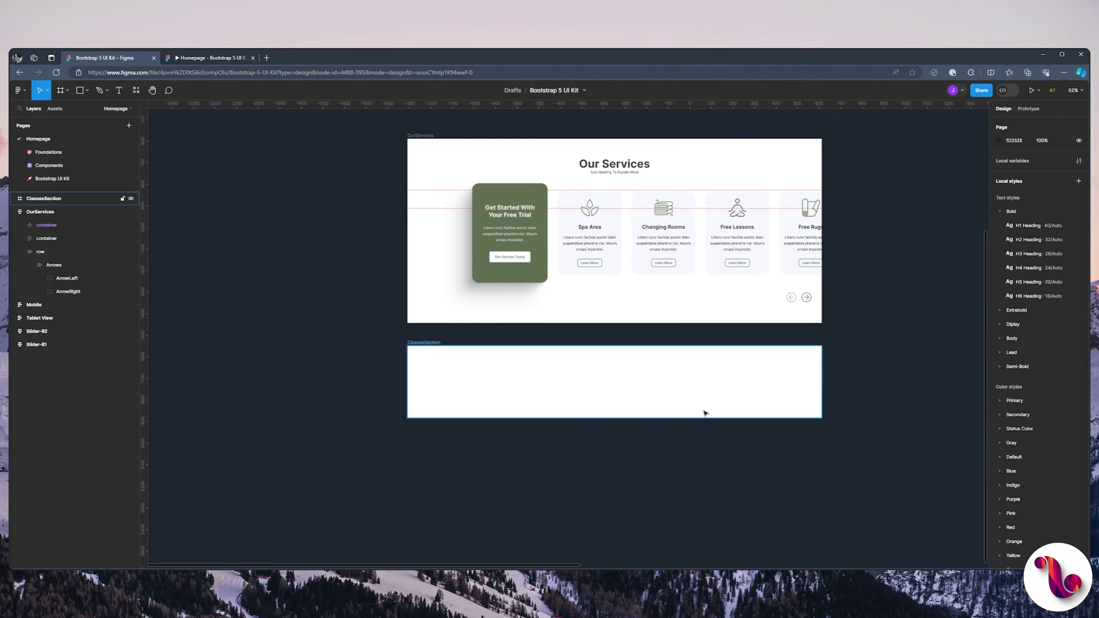
click(418, 344)
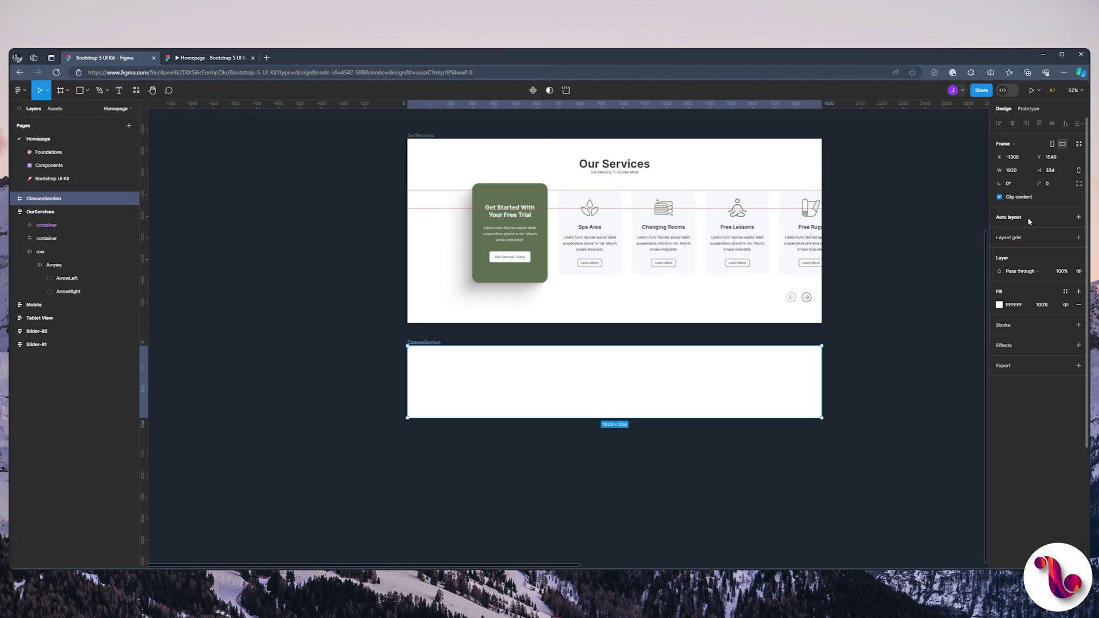
click(1076, 217)
click(1017, 184)
click(1022, 173)
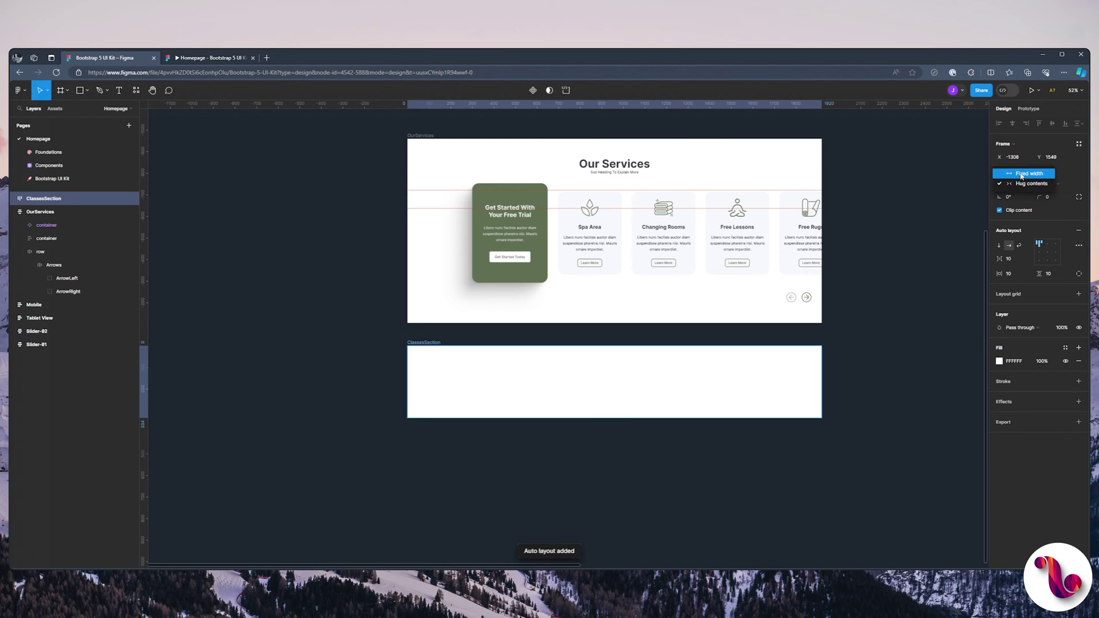
Scroll back to the OurServices frame and select it.
scroll(695, 348, down, 1)
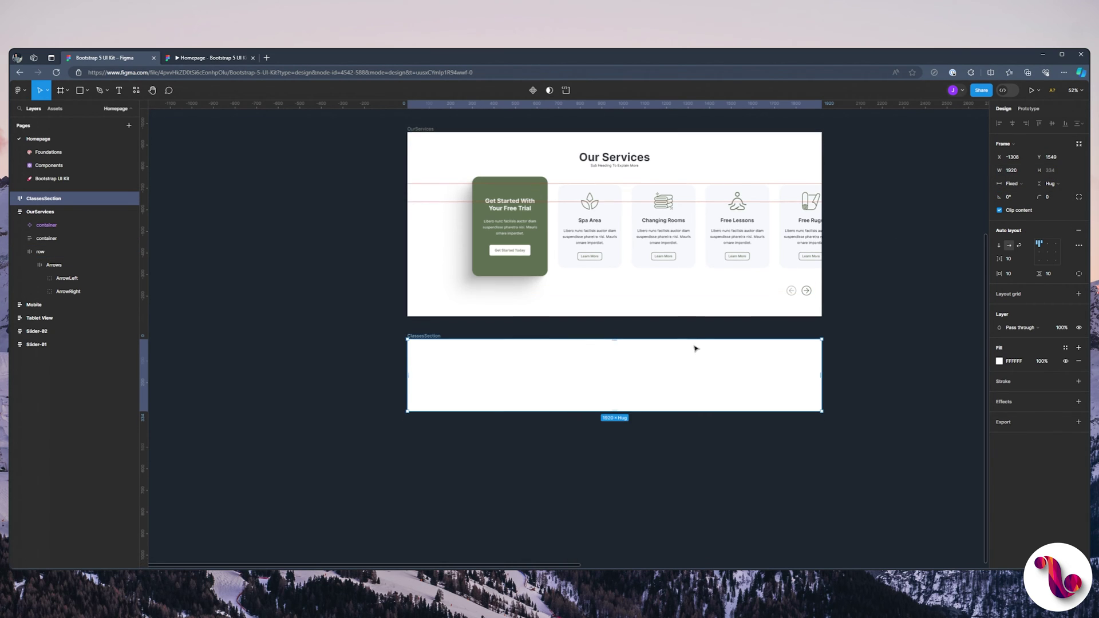
scroll(695, 348, down, 4)
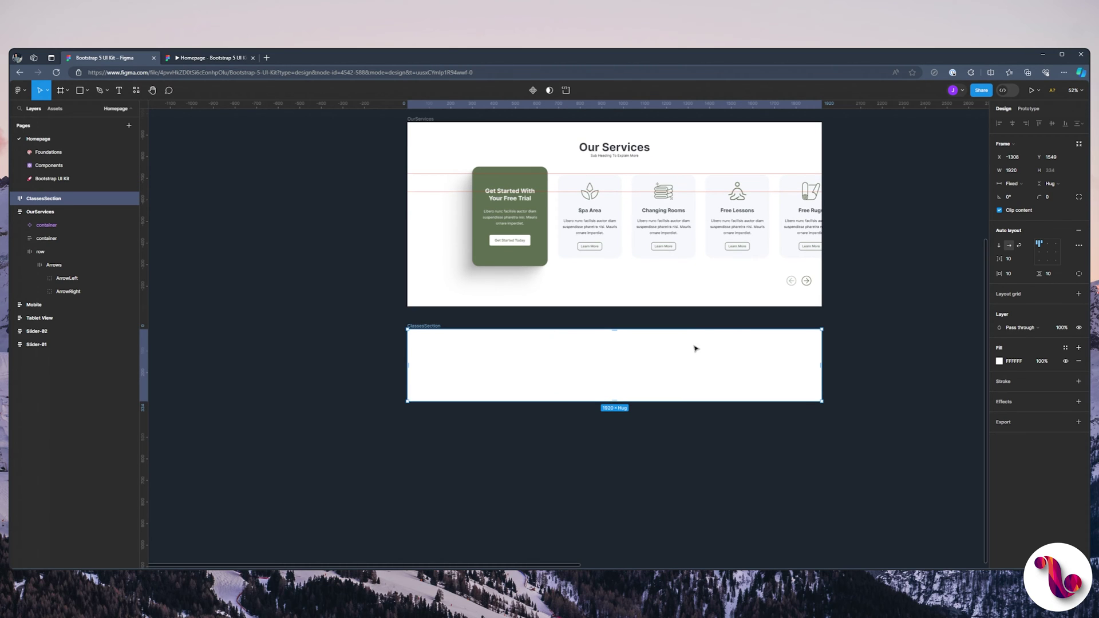
scroll(696, 348, down, 1)
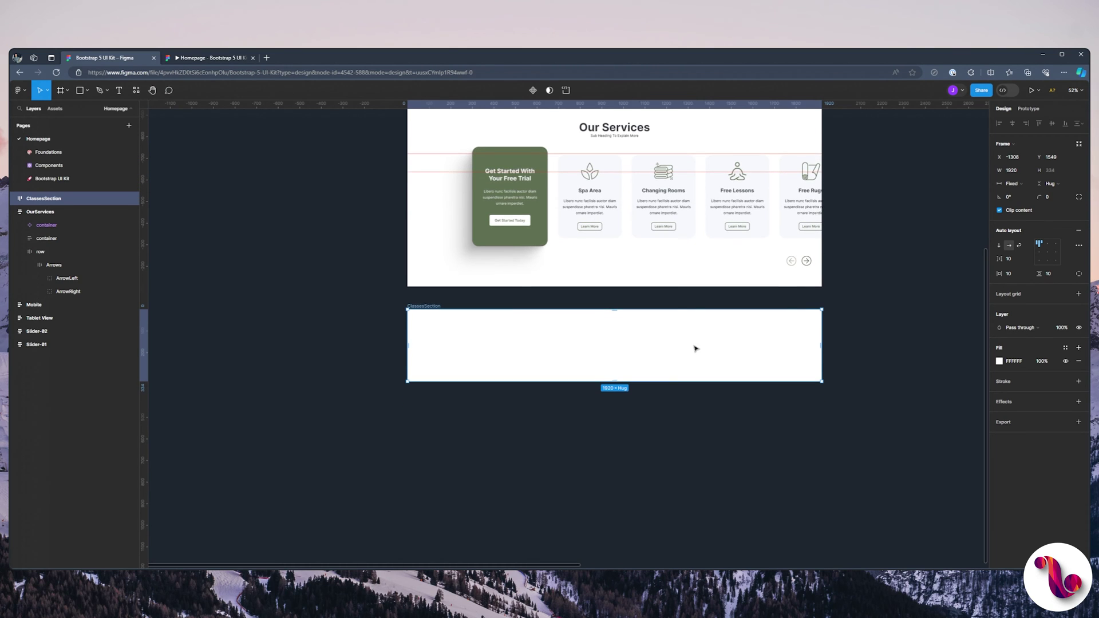
scroll(695, 348, down, 2)
scroll(659, 326, up, 6)
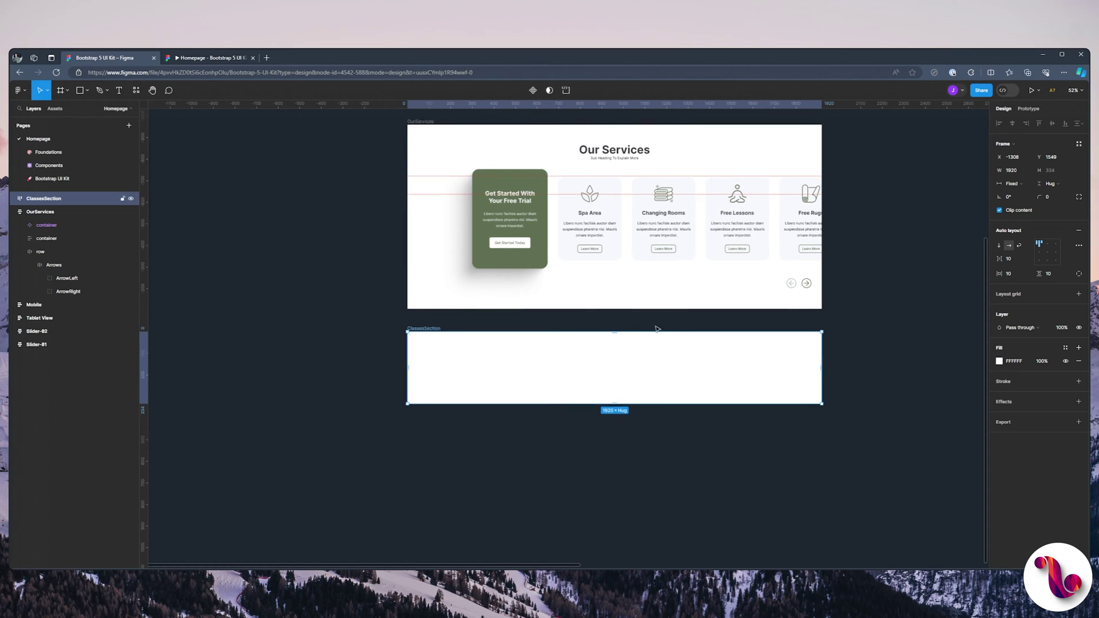
click(417, 133)
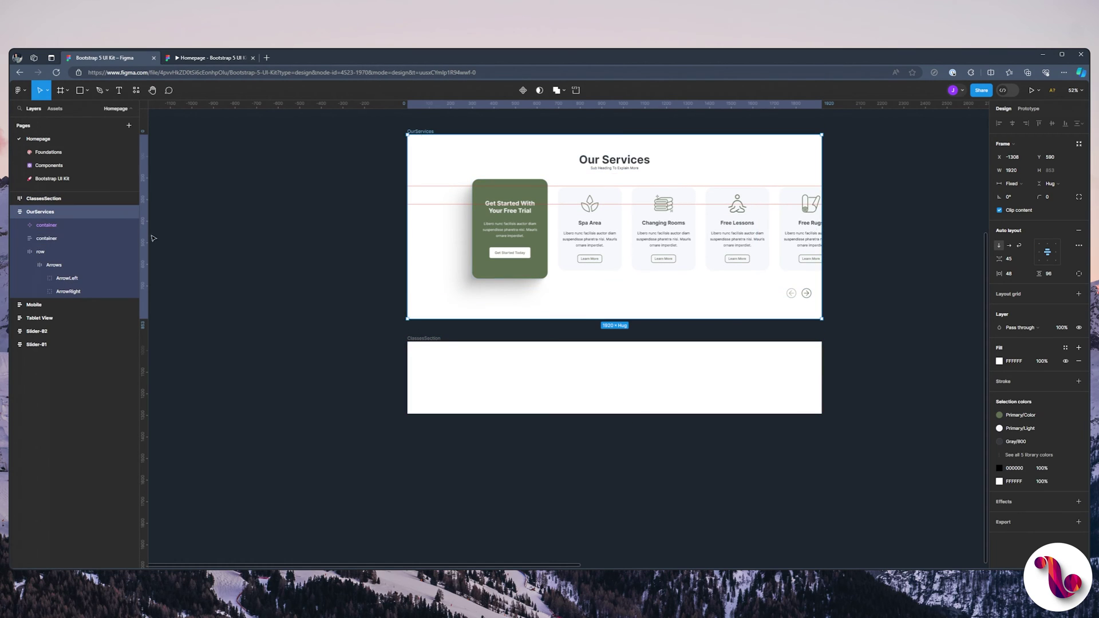
Copy the Our Services heading container and paste it into ClassesSection.
click(46, 227)
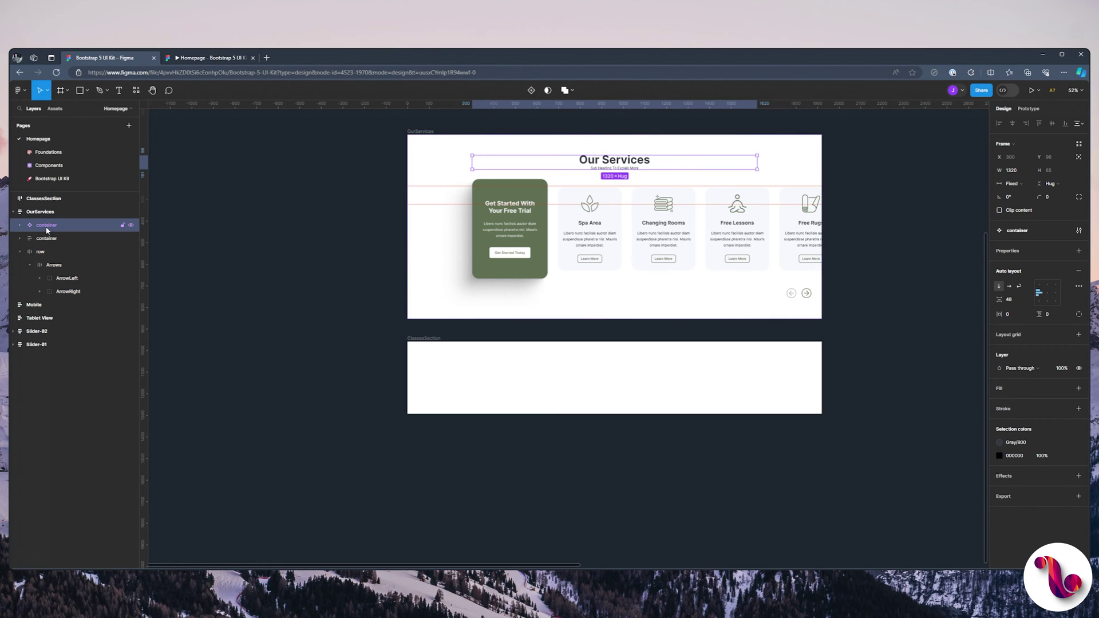
click(426, 339)
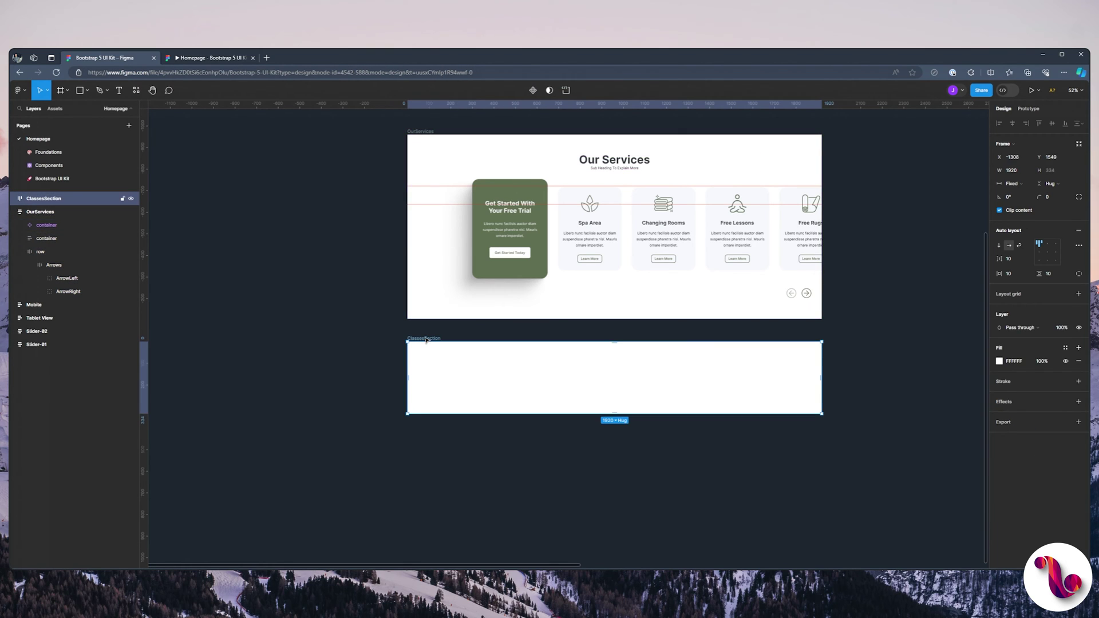
key(ctrl+v)
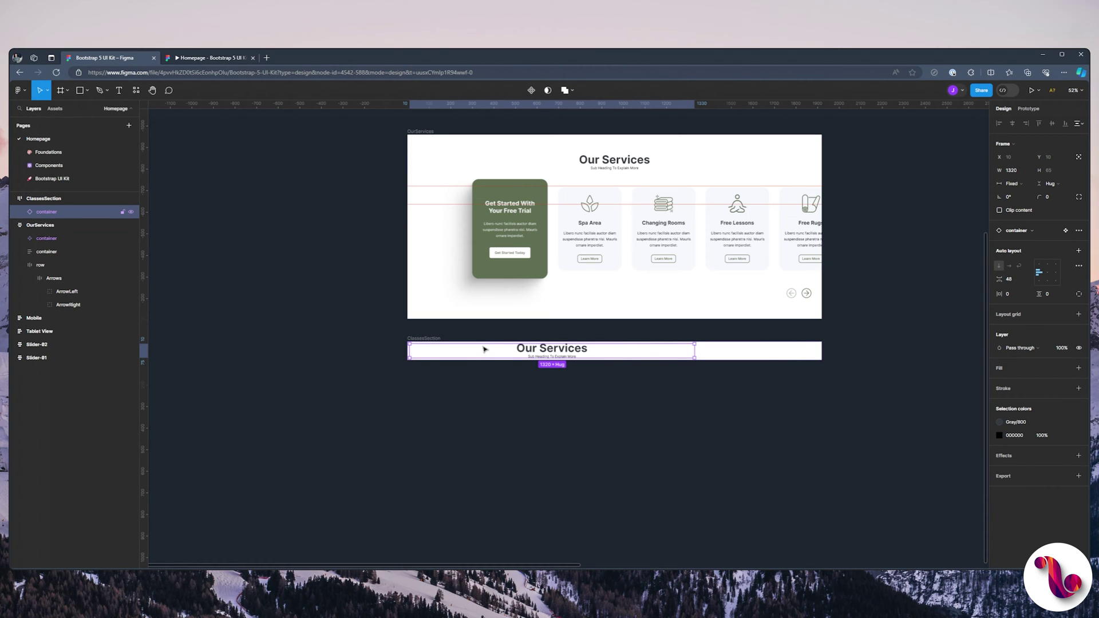
Centre ClassesSection's content and give it 96 vertical padding.
click(425, 339)
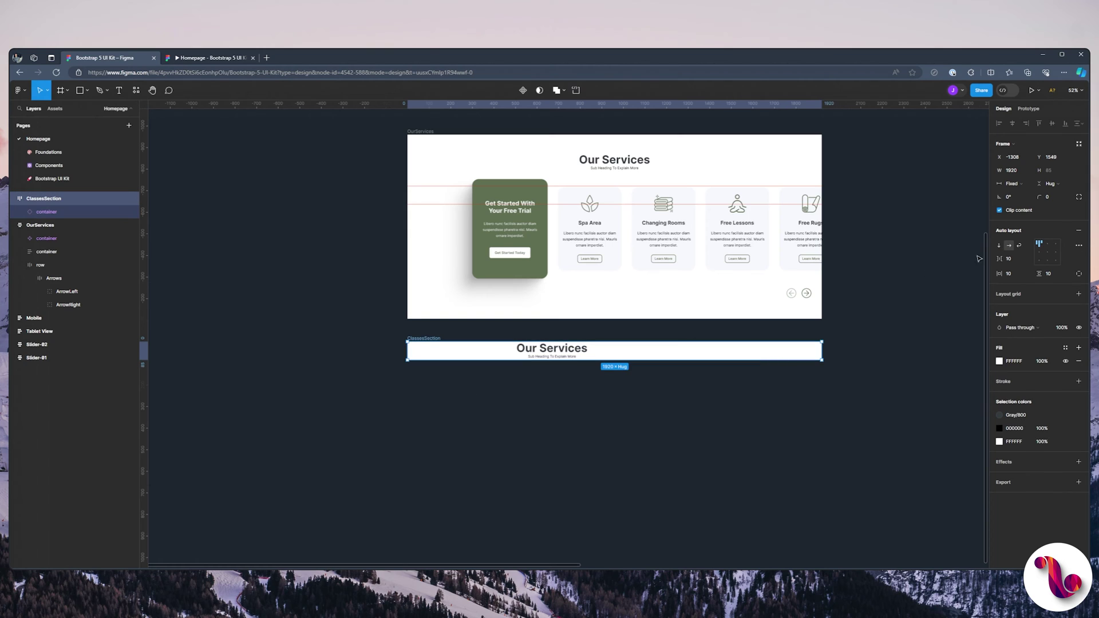
click(1048, 253)
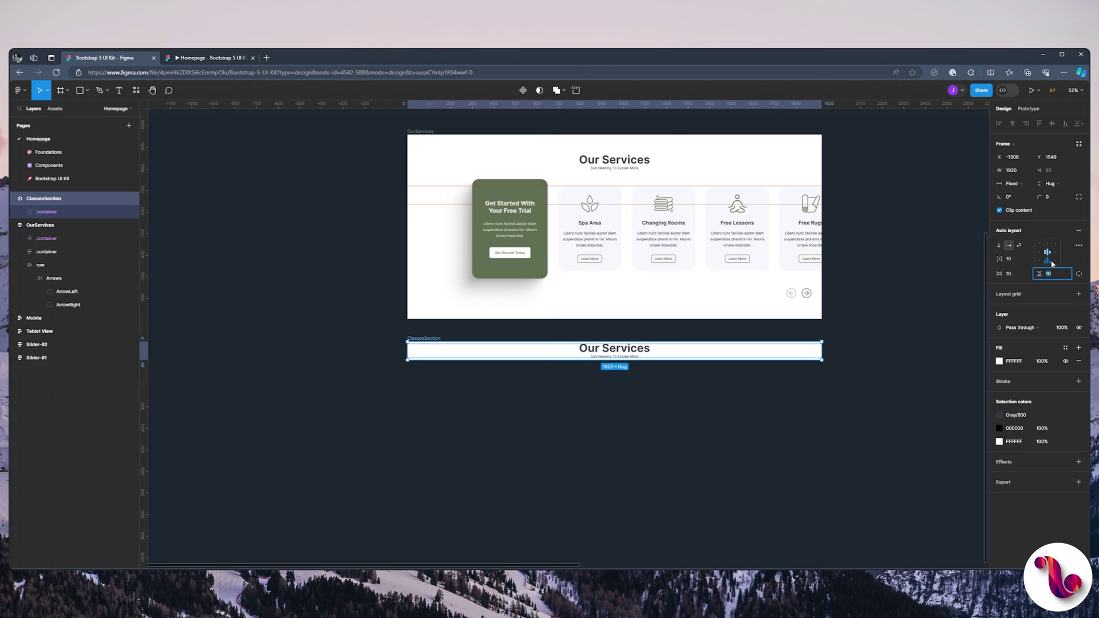
key(Return)
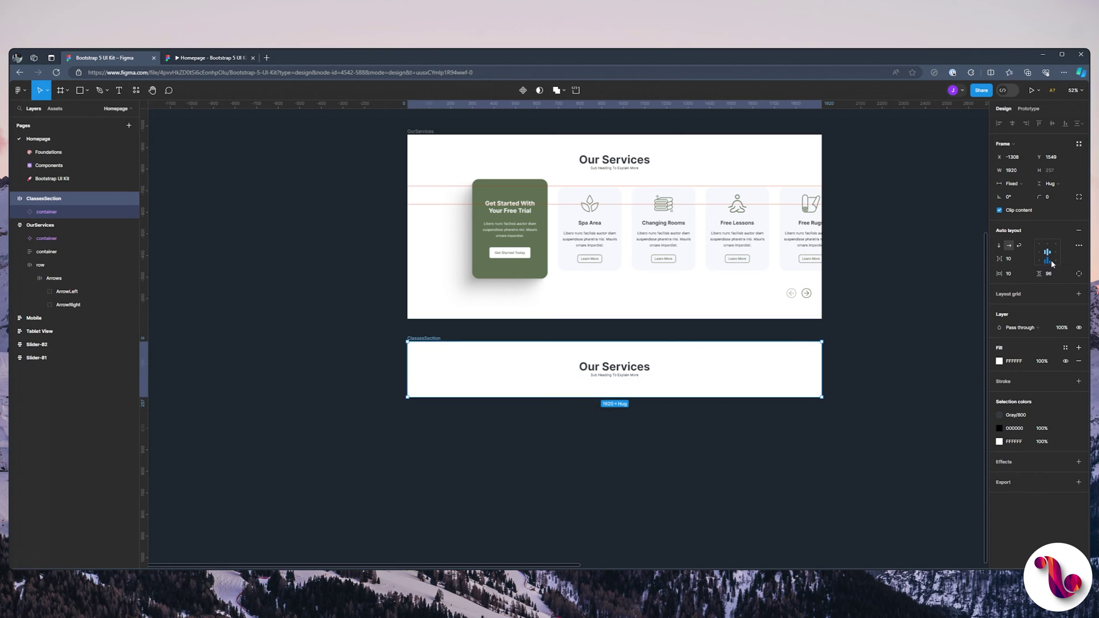
click(710, 327)
scroll(689, 321, down, 2)
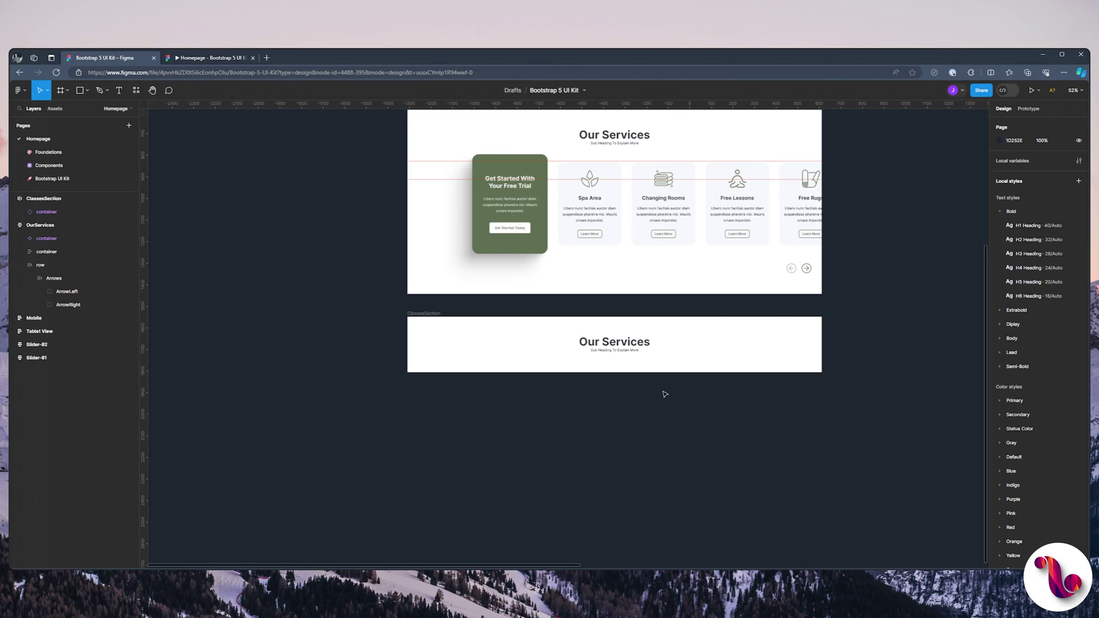
scroll(664, 394, up, 5)
Change the copied heading text to 'Latest Classes'.
ctrl+click(561, 312)
double_click(560, 312)
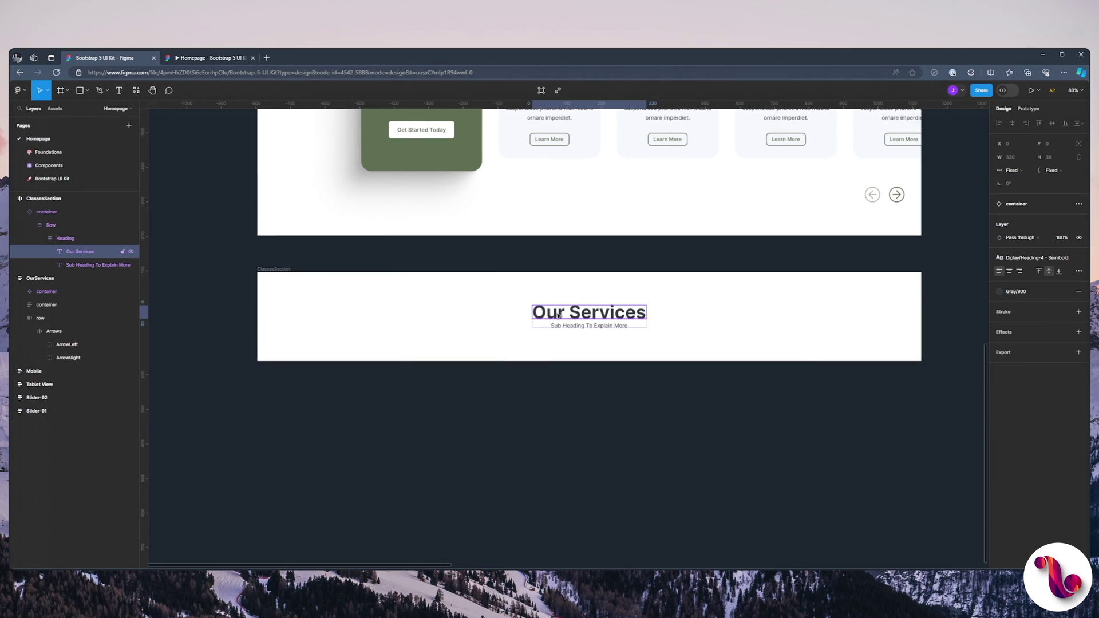
click(535, 315)
key(ctrl+a)
text(La)
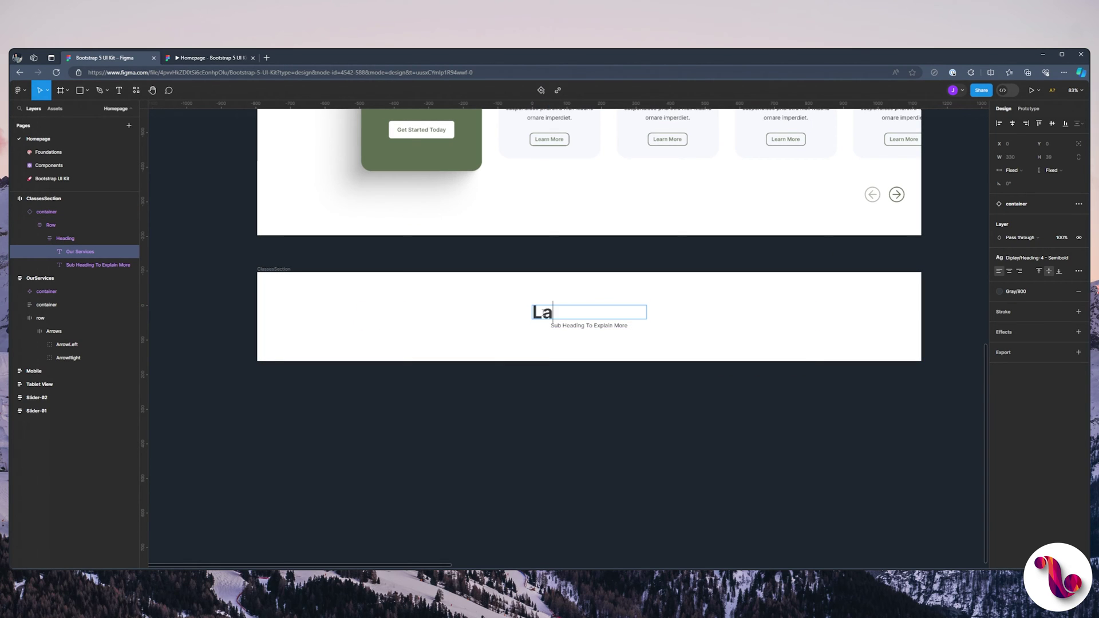
text(test Classes)
key(Escape)
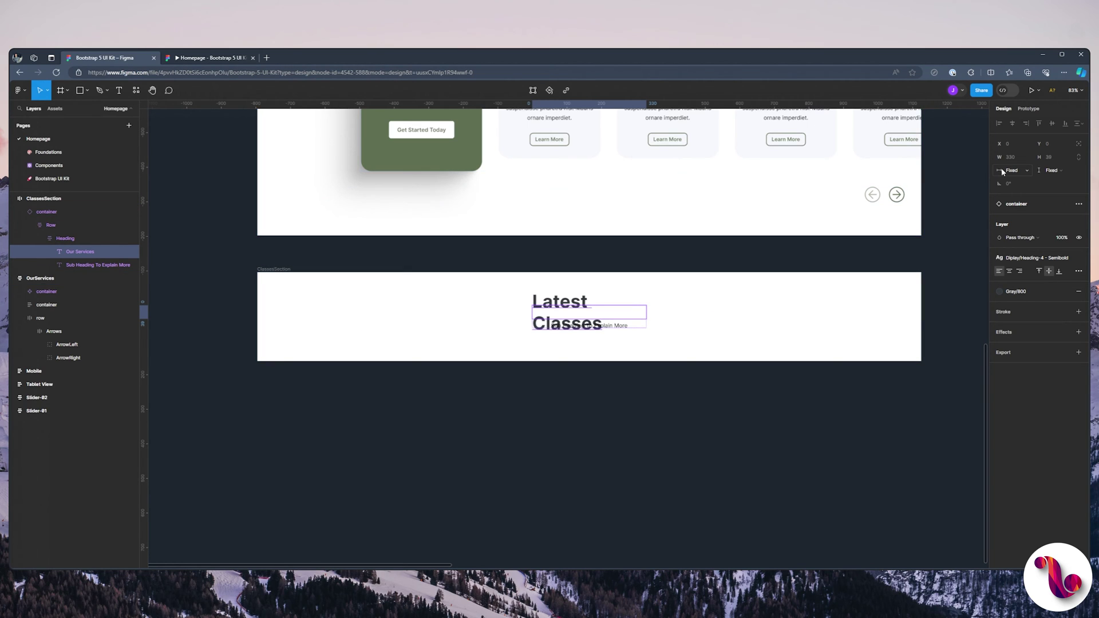
Rename the heading layer LatestClasses and set its width to Hug contents.
click(65, 239)
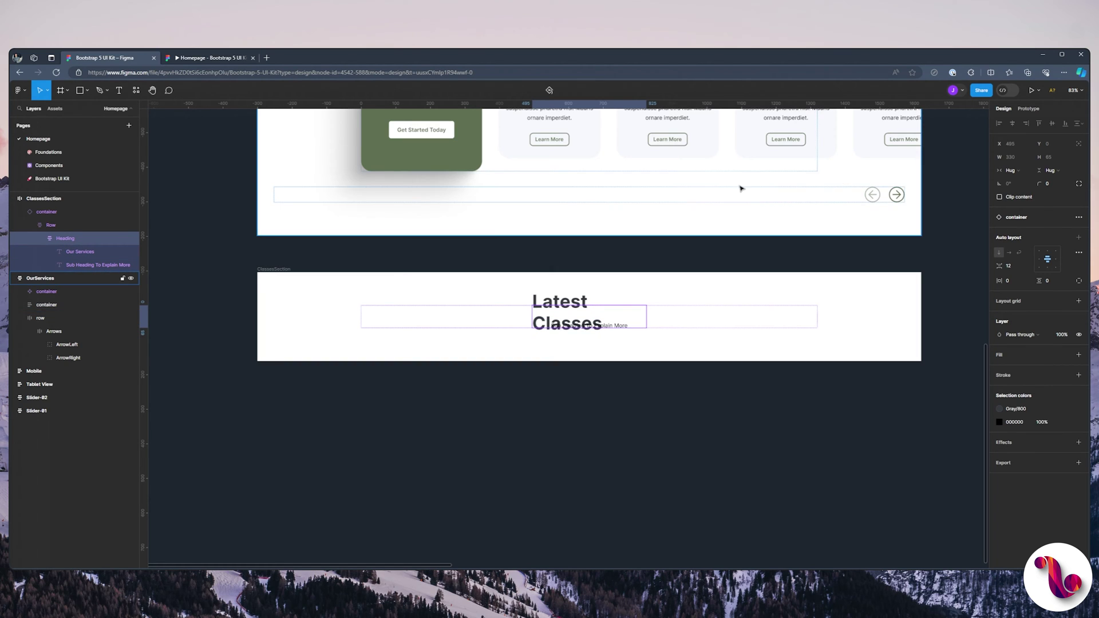
double_click(81, 253)
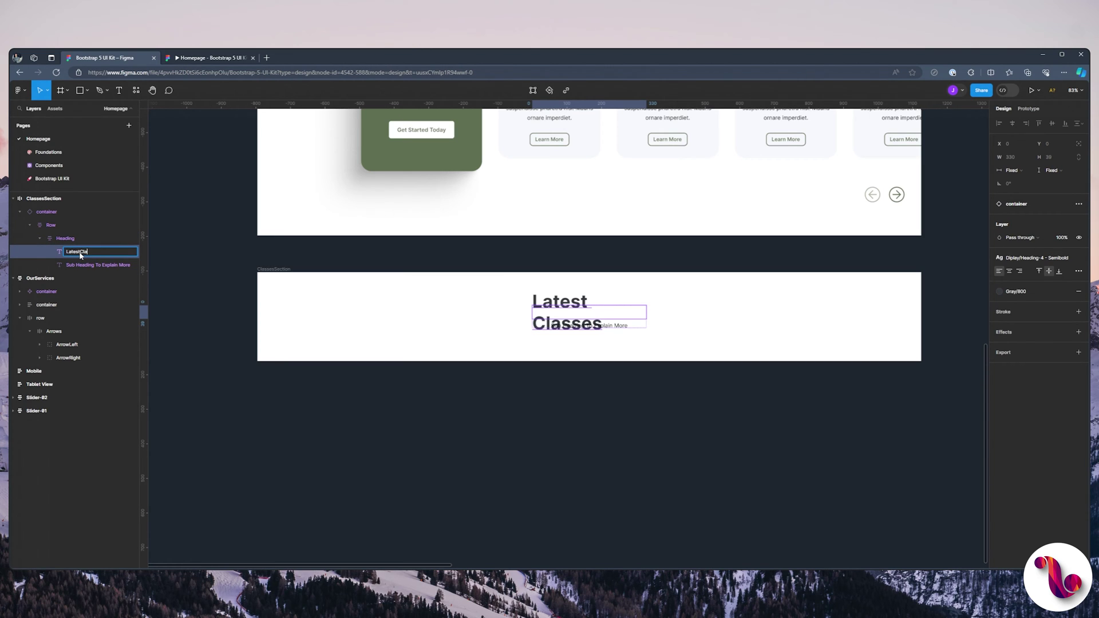
text(sses)
key(Return)
click(1019, 170)
click(1019, 179)
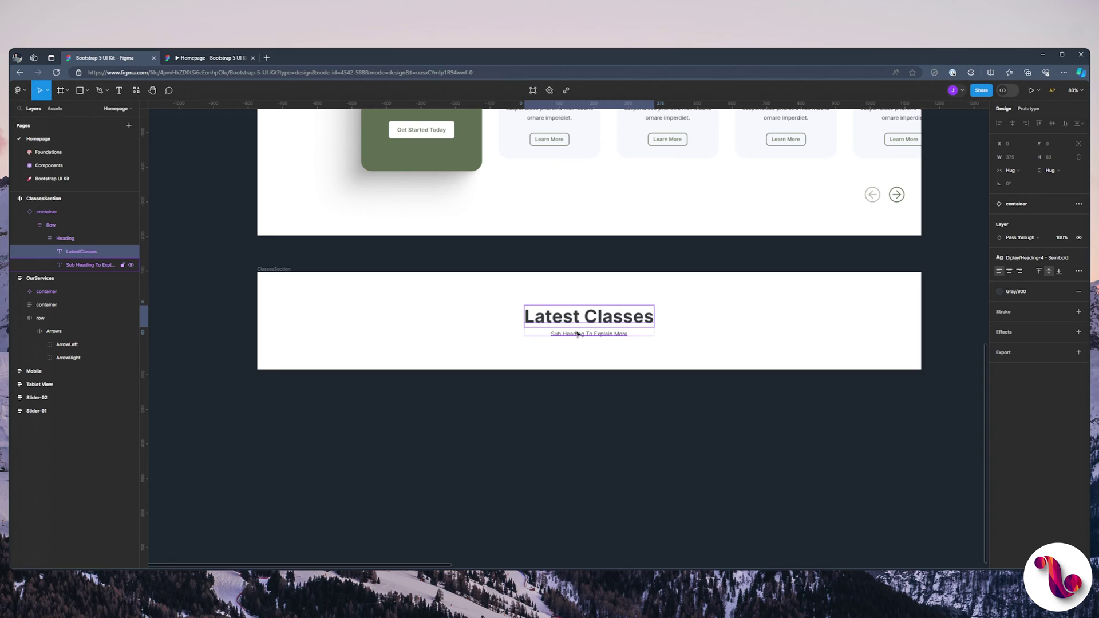
key(Escape)
key(Escape)
key(Escape)
key(Escape)
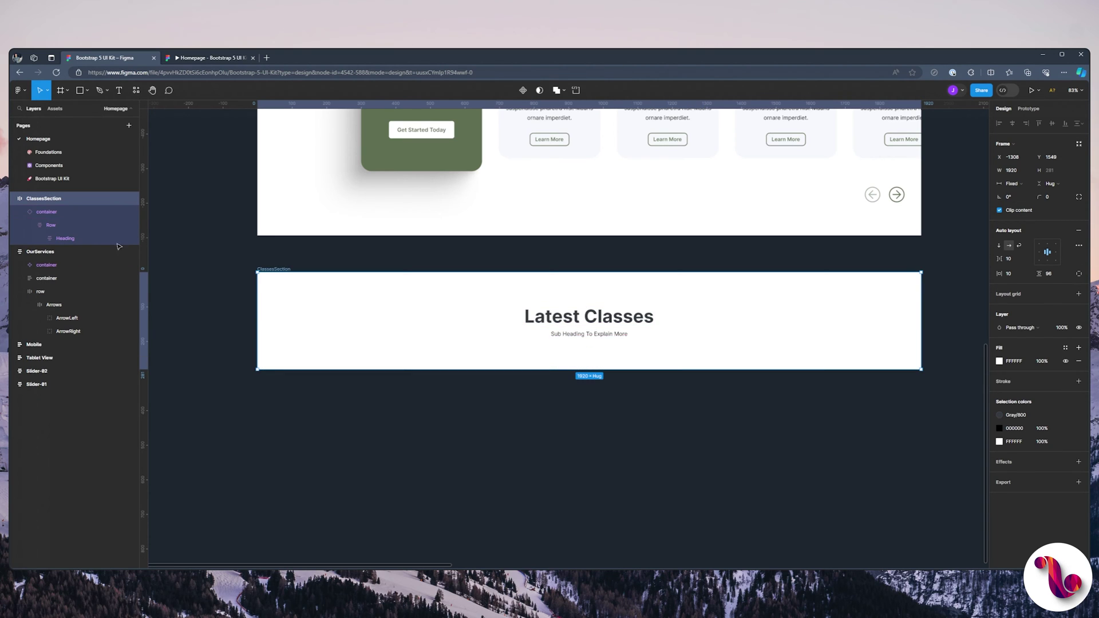
Browse the file's assets, then return to the layers and select the LatestClasses heading.
click(54, 238)
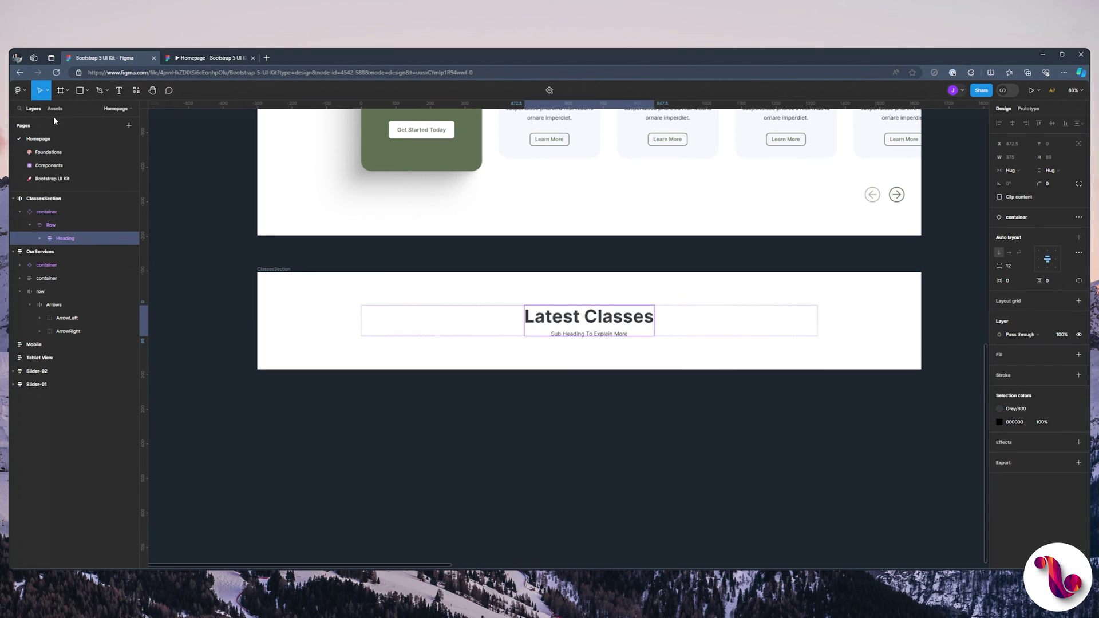
click(54, 109)
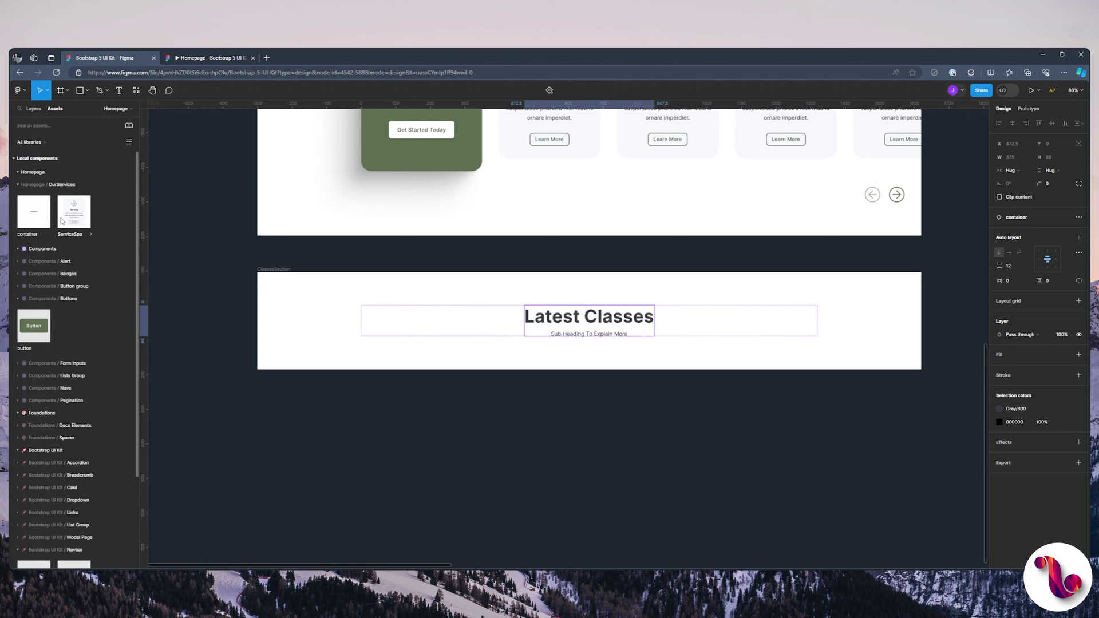
scroll(59, 221, down, 2)
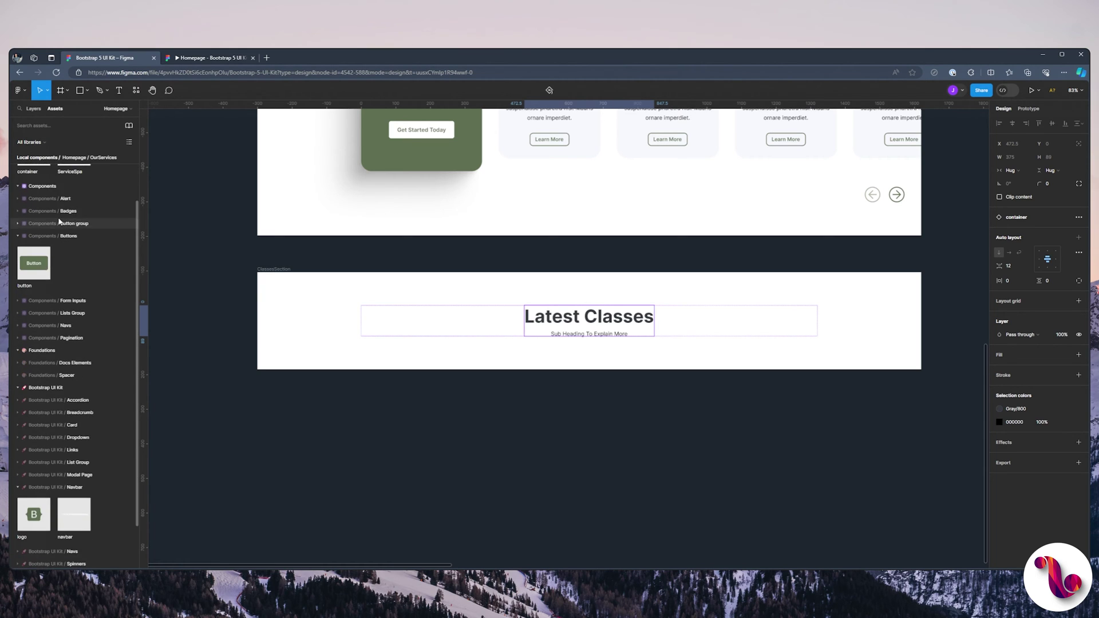
click(34, 108)
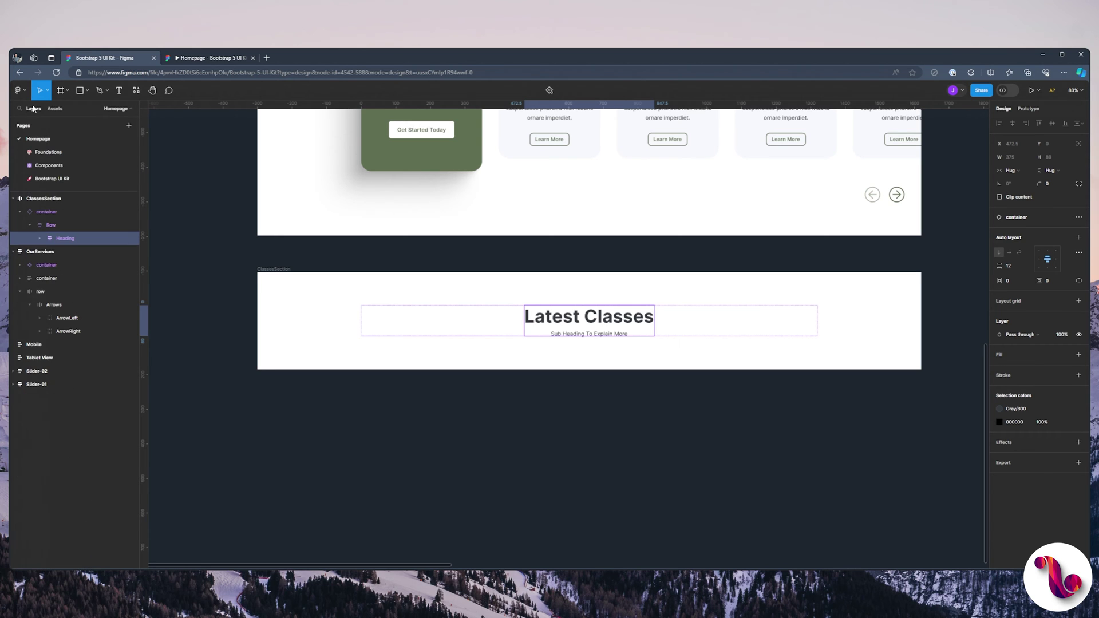
scroll(246, 247, up, 5)
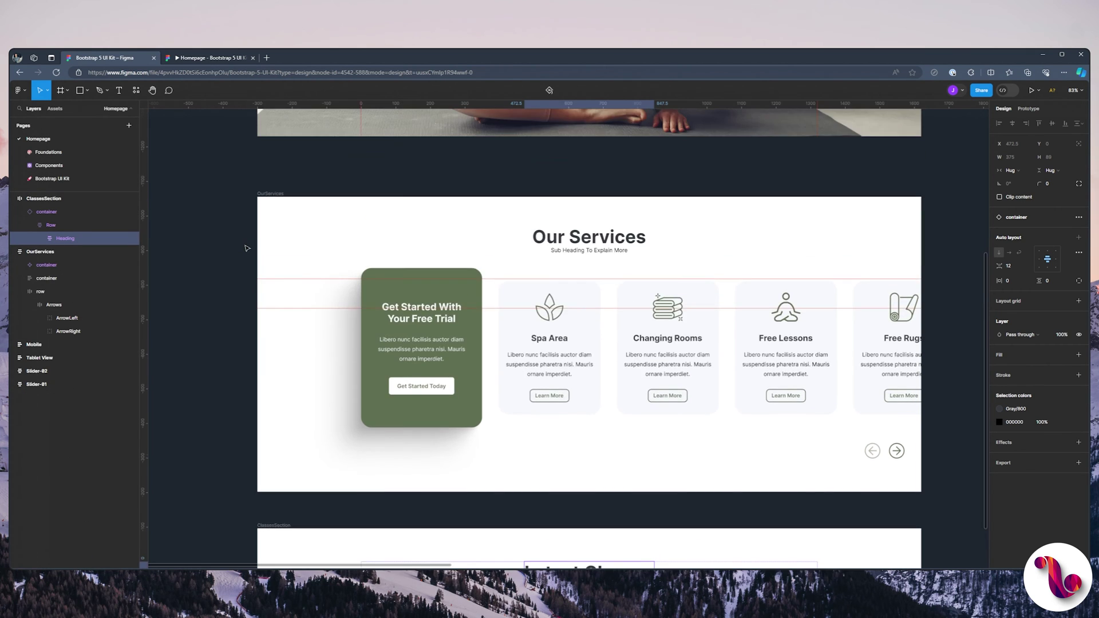
scroll(244, 246, down, 6)
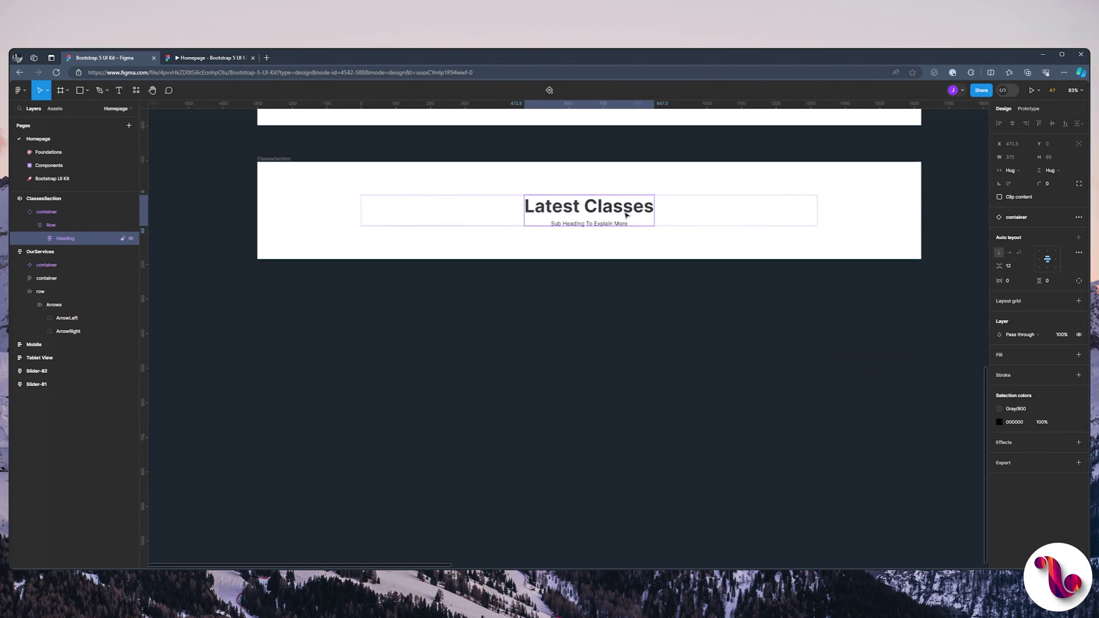
double_click(626, 213)
scroll(626, 213, up, 3)
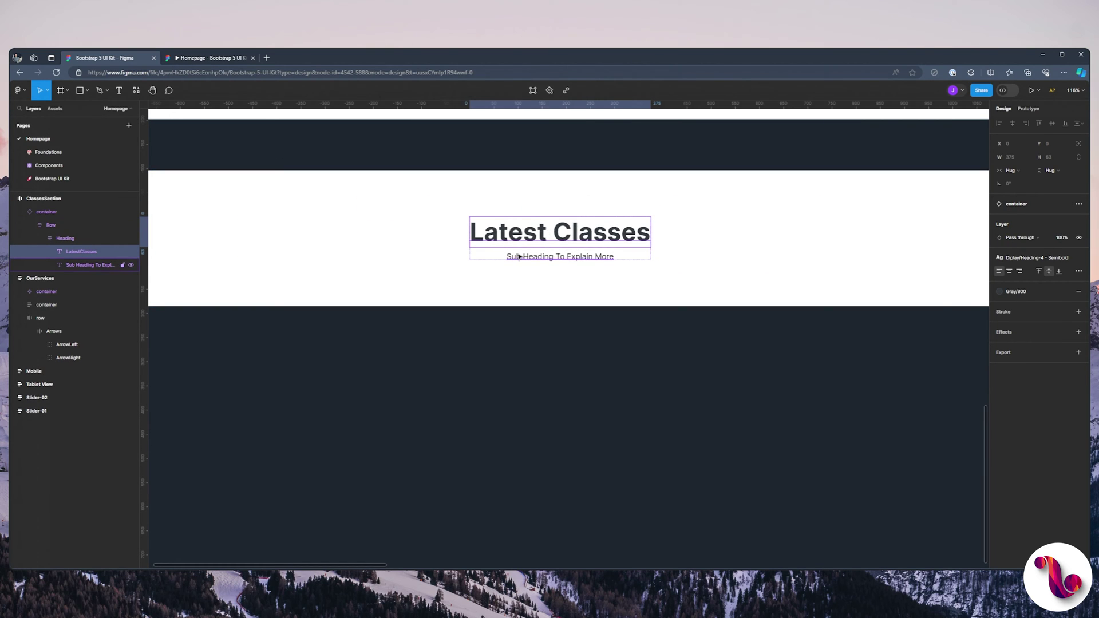
Detach the section's container instance from its component and select ClassesSection.
click(61, 219)
right_click(62, 219)
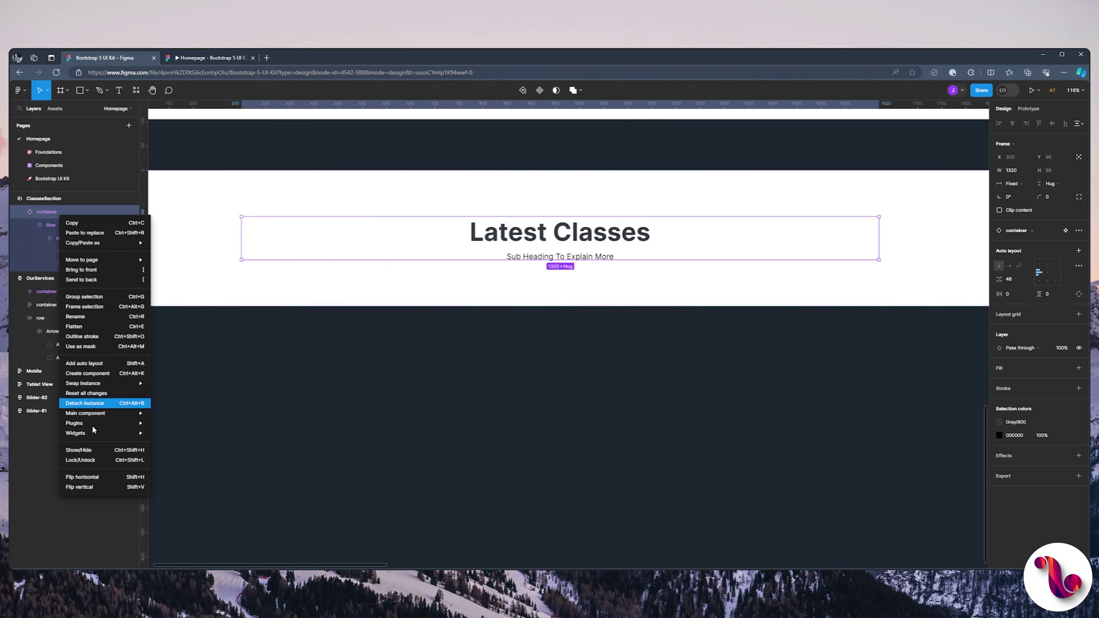
click(80, 404)
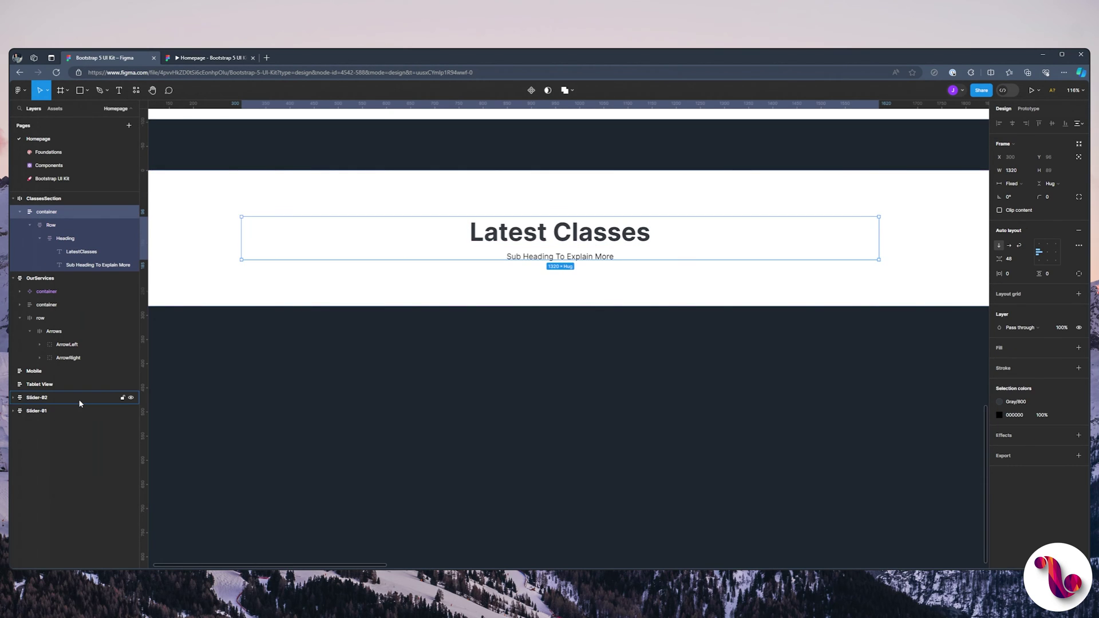
double_click(532, 236)
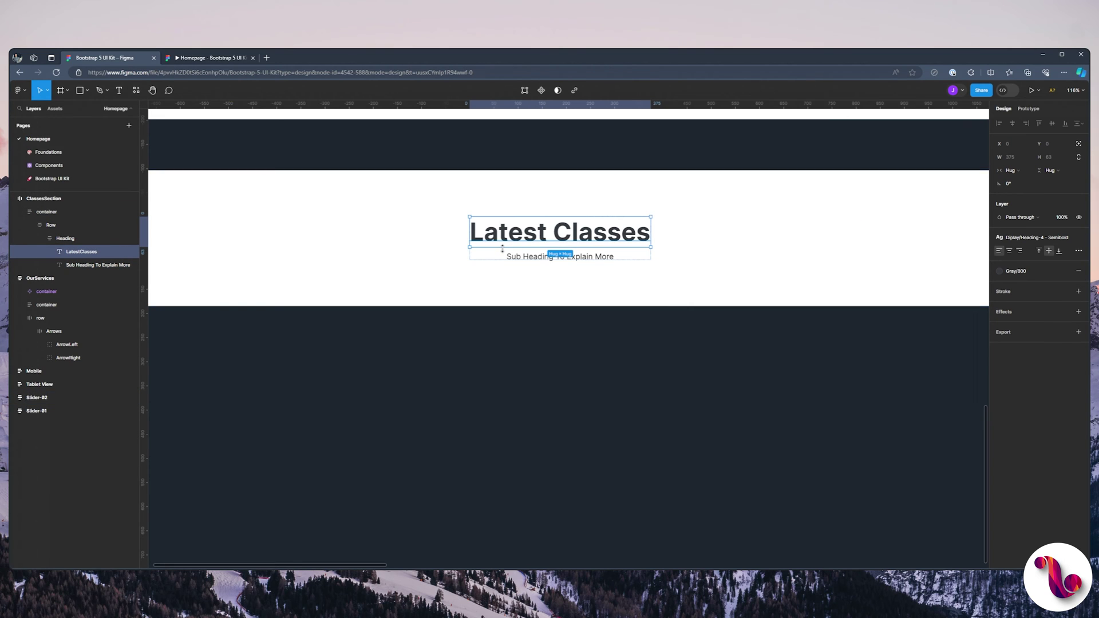
click(555, 251)
click(581, 292)
scroll(580, 293, down, 5)
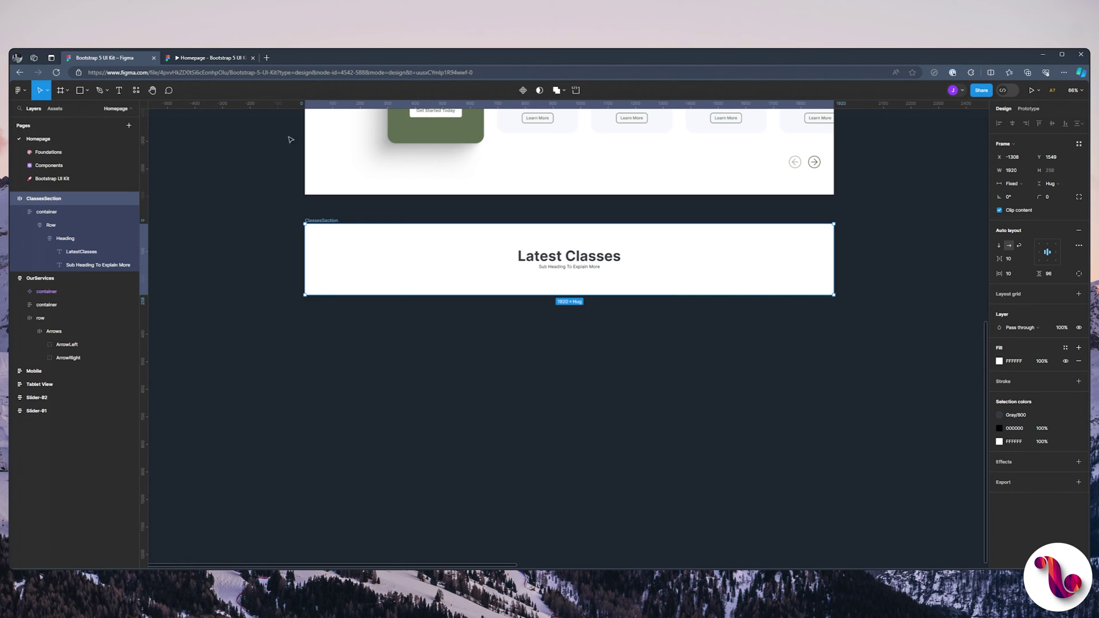
Duplicate the container and stack ClassesSection's two containers vertically.
click(34, 213)
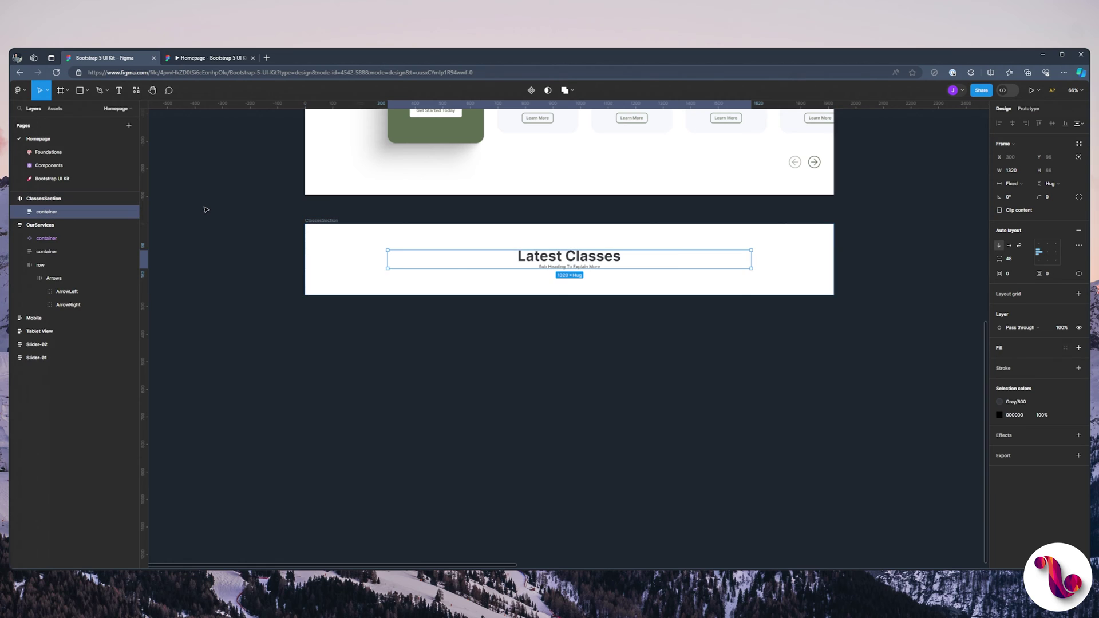
key(ctrl+d)
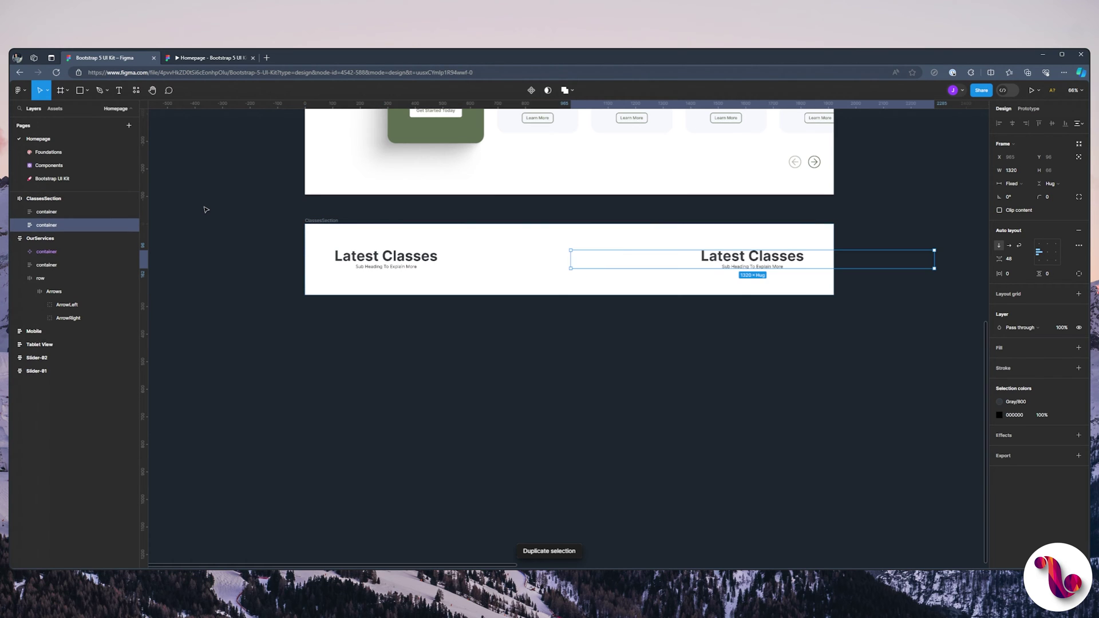
click(60, 202)
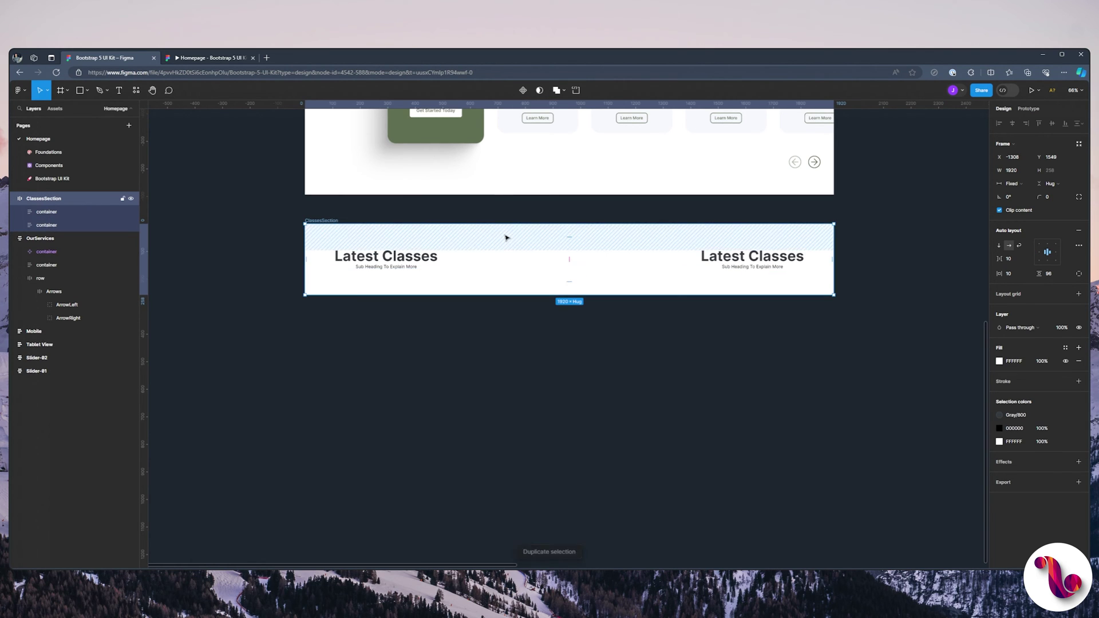
click(999, 245)
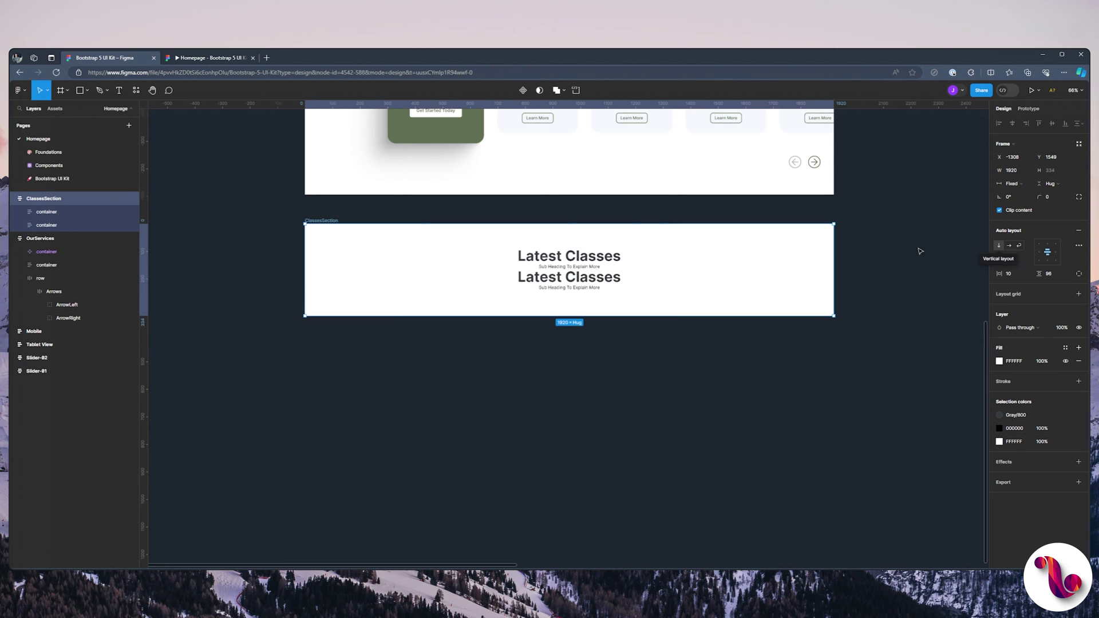
Remove the copied heading from the second container's Row, leaving it empty.
scroll(542, 295, up, 3)
ctrl+click(540, 288)
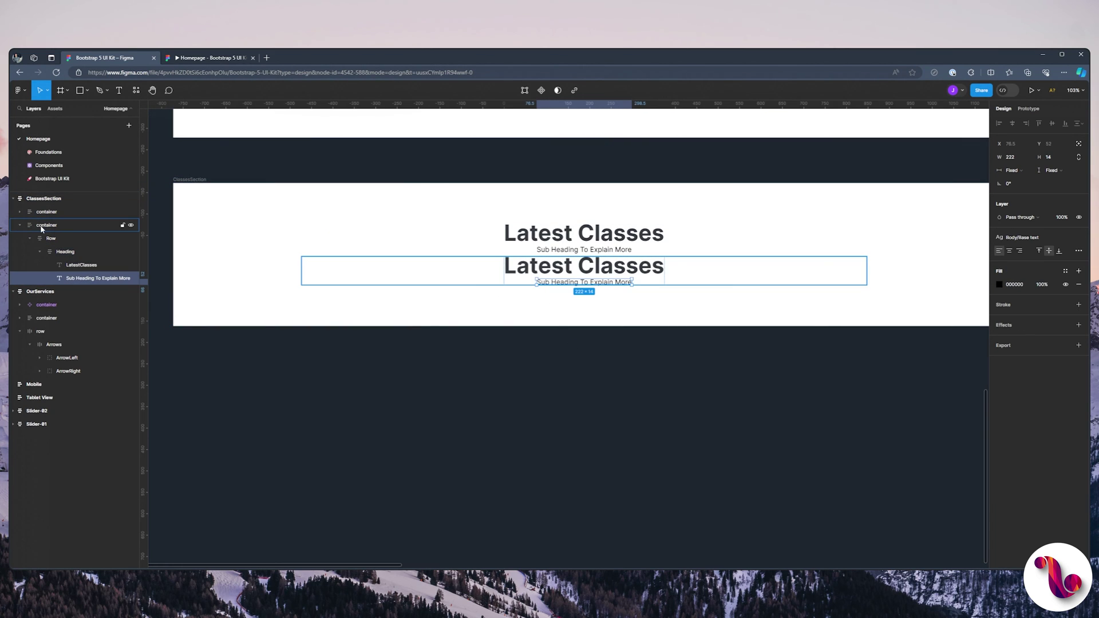
click(30, 239)
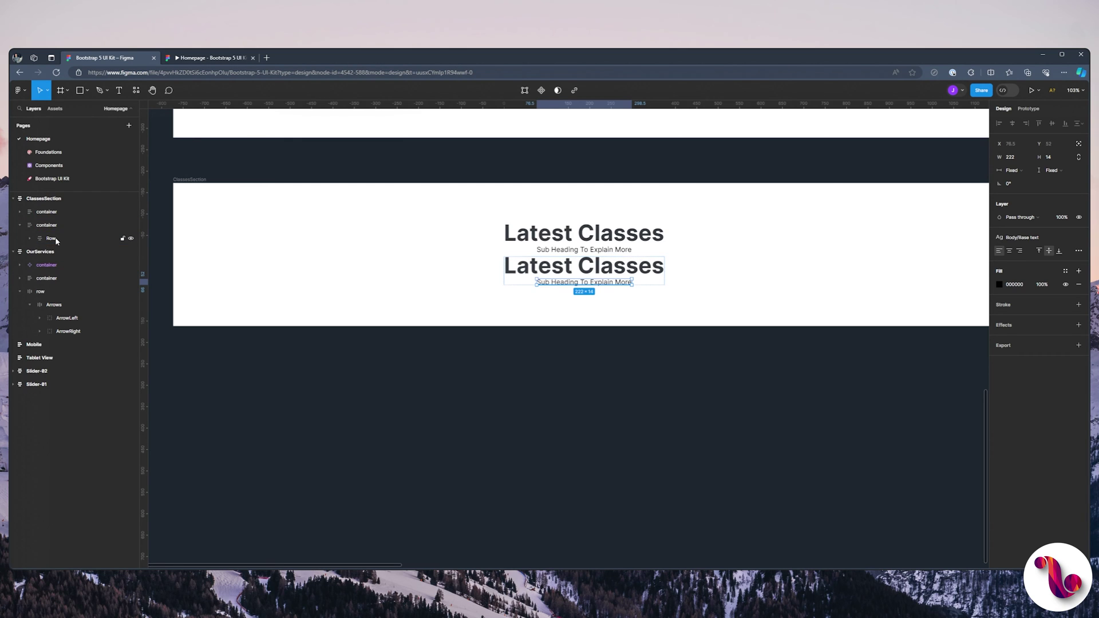
click(32, 239)
key(ctrl+z)
key(ctrl+z)
key(ctrl+z)
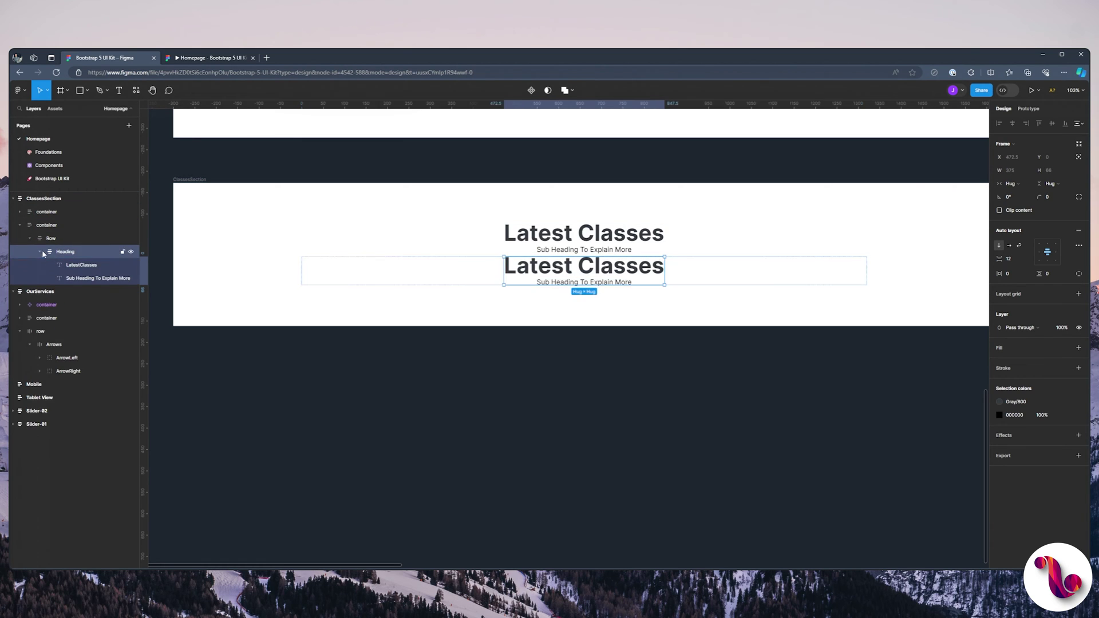
click(461, 268)
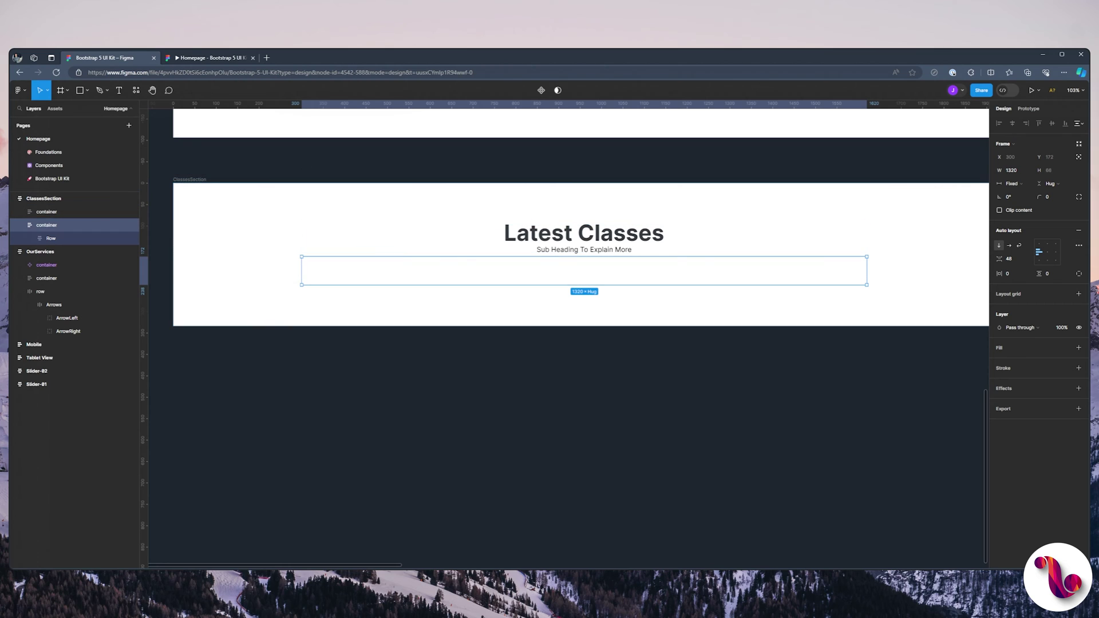
Add a 'Beginners Yoga' text in the empty Row.
click(120, 90)
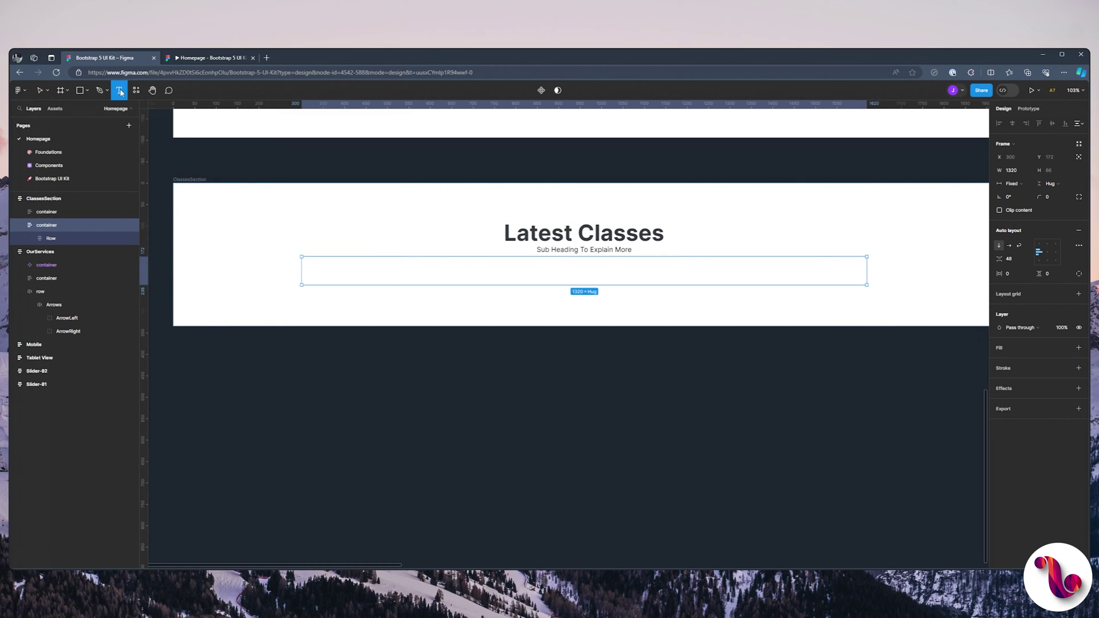
click(417, 279)
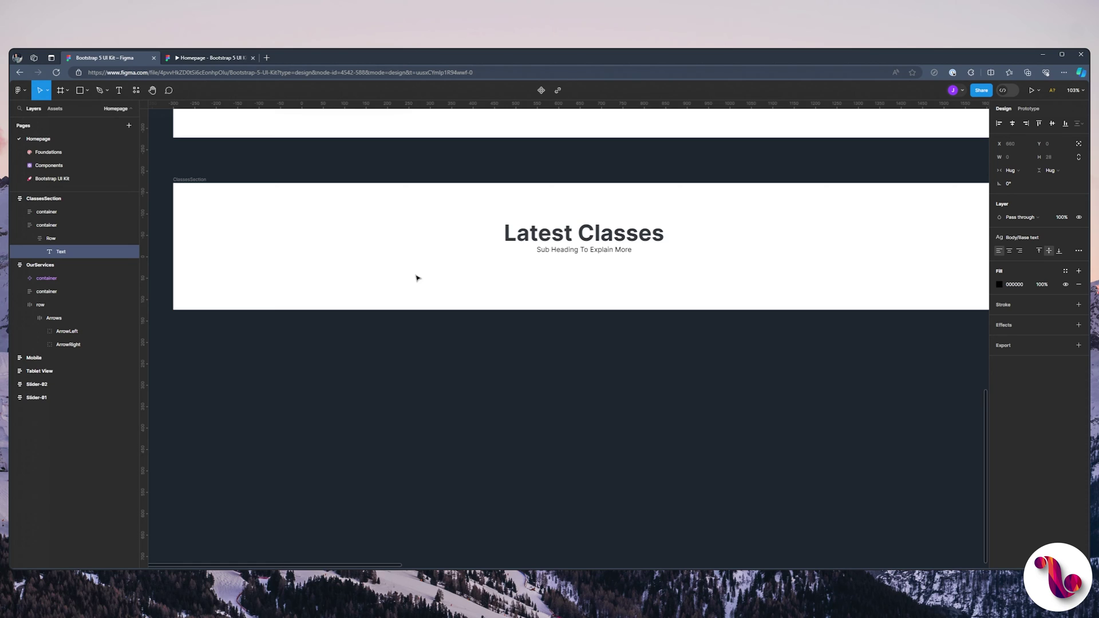
text(Beginners Yoga)
key(Escape)
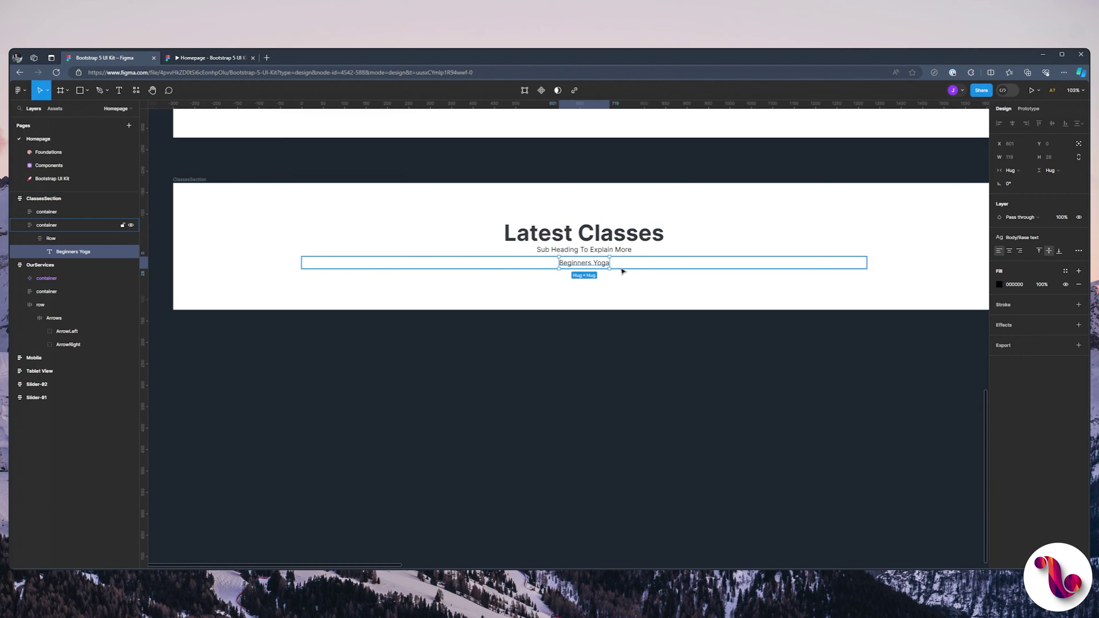
Detach the text style, make Beginners Yoga Bold, and bring up the saved fill colours.
click(1079, 237)
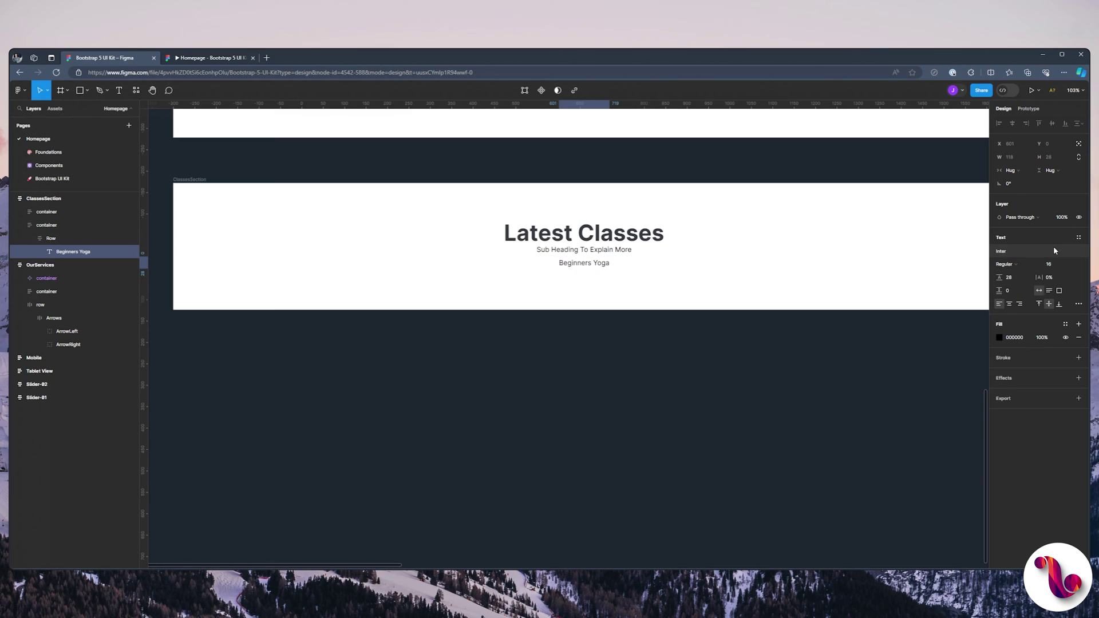
click(1006, 264)
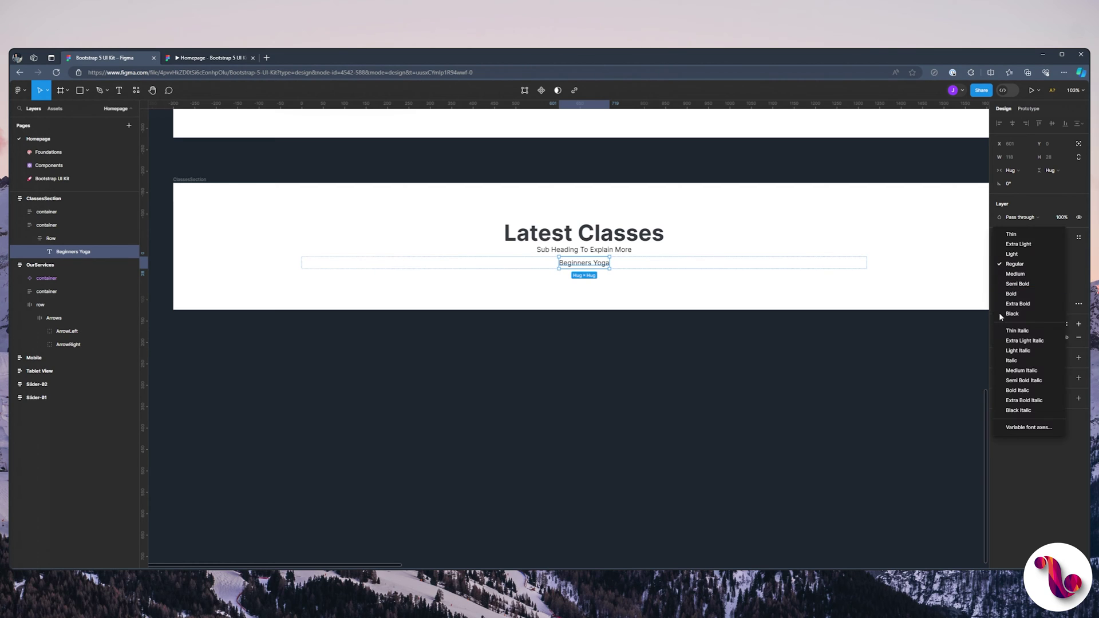
click(1039, 294)
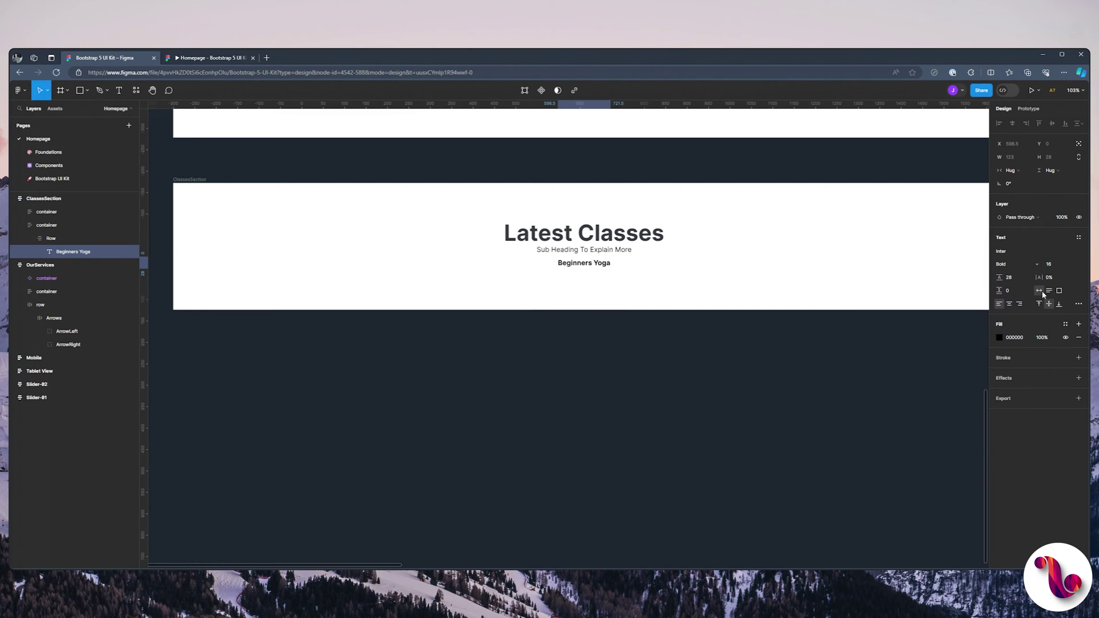
click(1066, 324)
scroll(945, 451, down, 4)
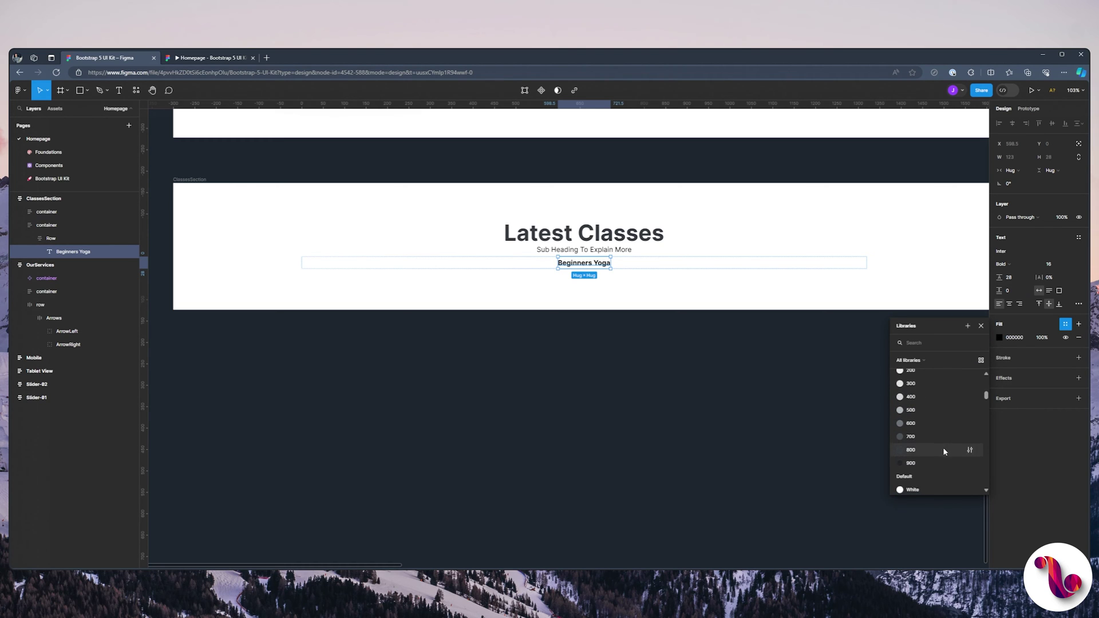
Apply Gray/800 to Beginners Yoga and check it in the prototype preview.
click(943, 448)
click(213, 58)
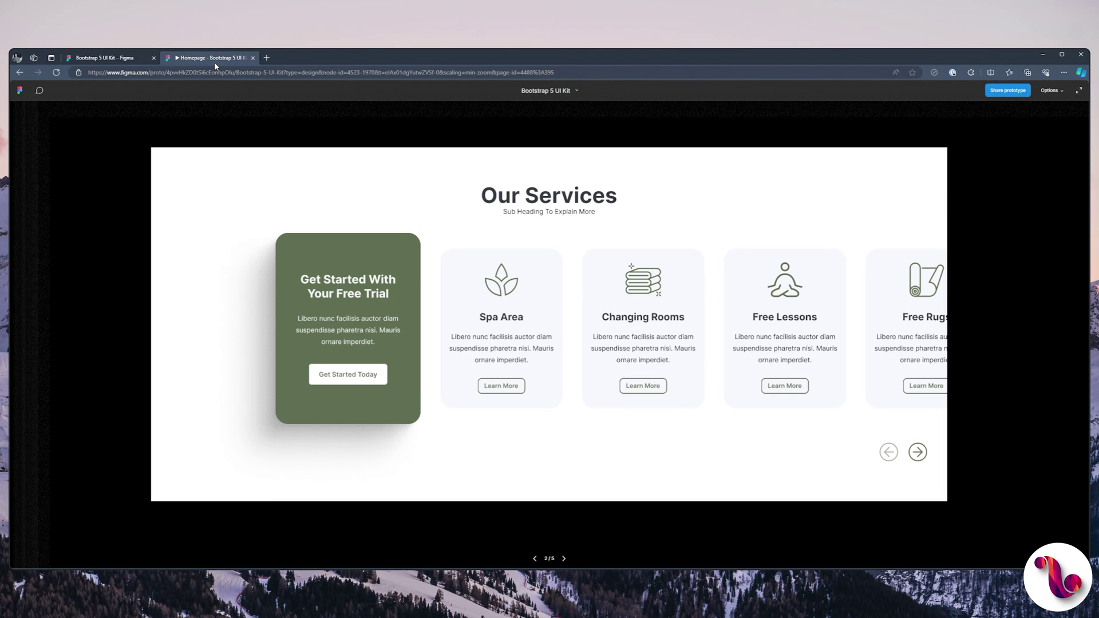
click(563, 559)
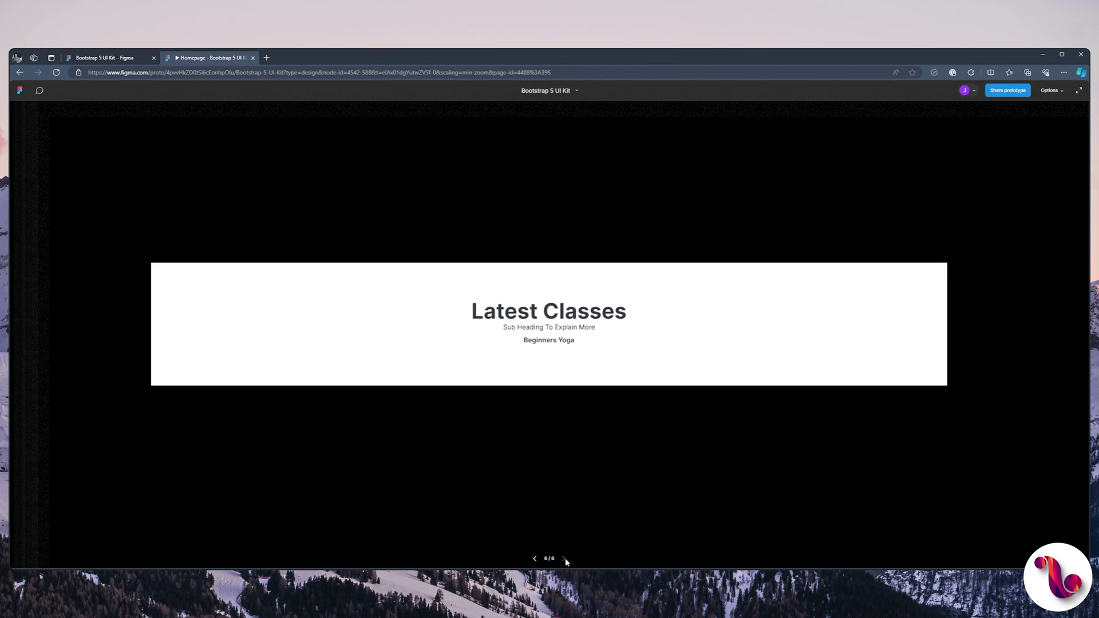
click(142, 52)
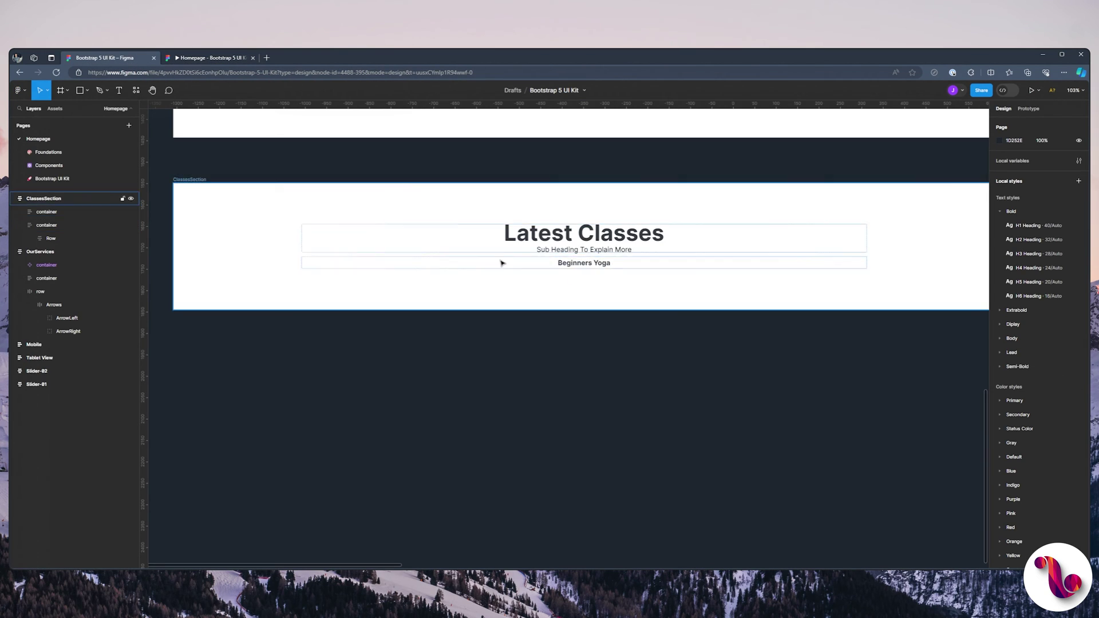
Set ClassesSection's auto layout spacing to 40 and preview the result in the prototype.
click(44, 198)
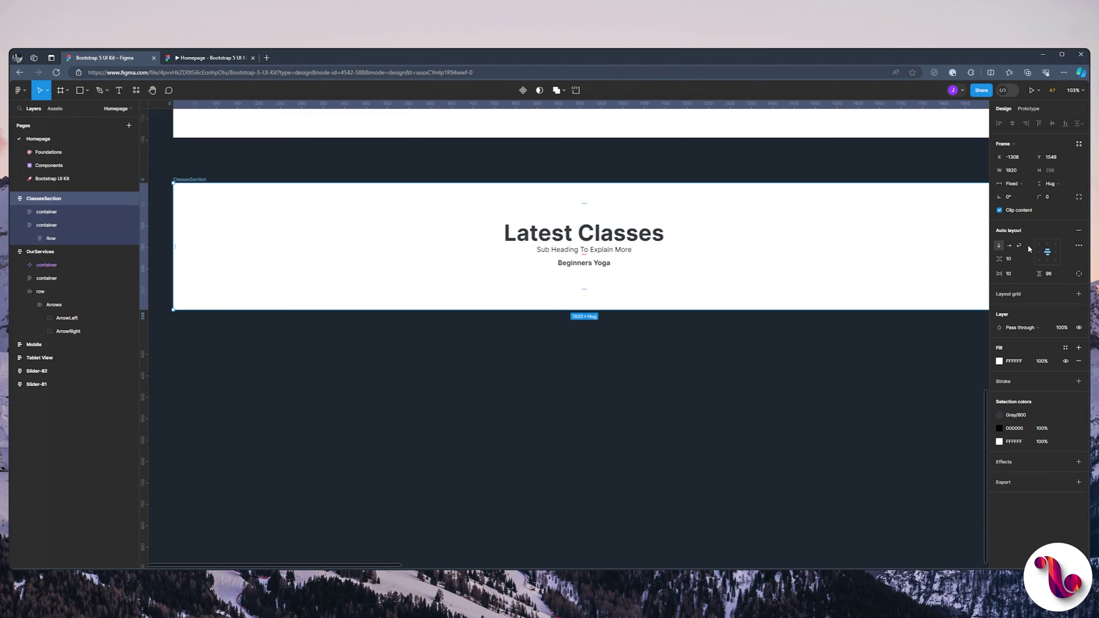
click(1014, 260)
text(4)
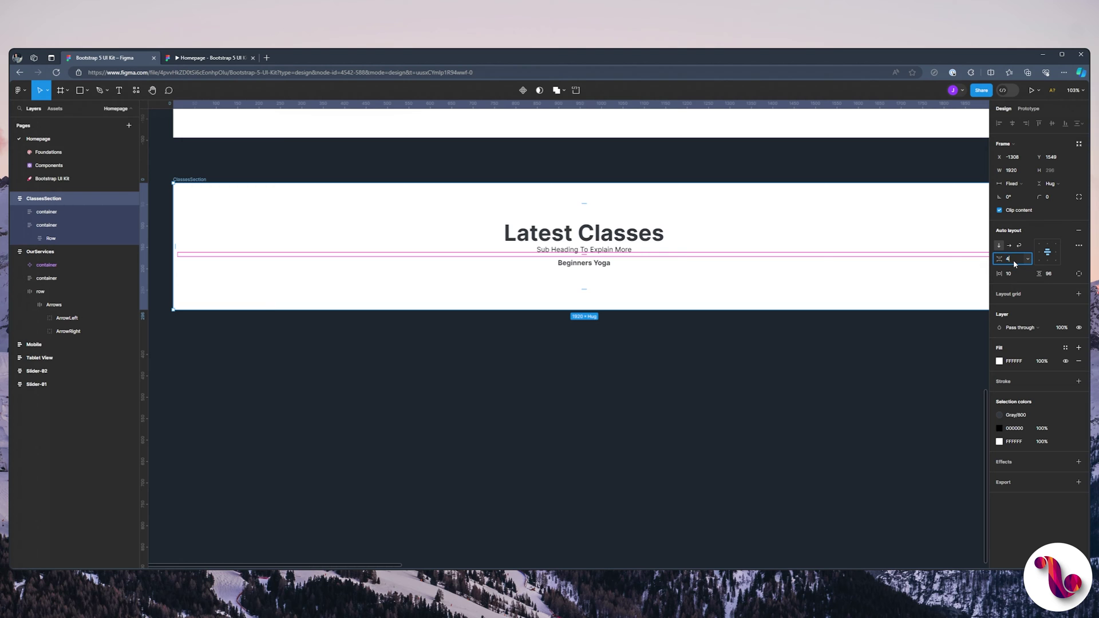
text(0)
key(Return)
key(ctrl+alt+Return)
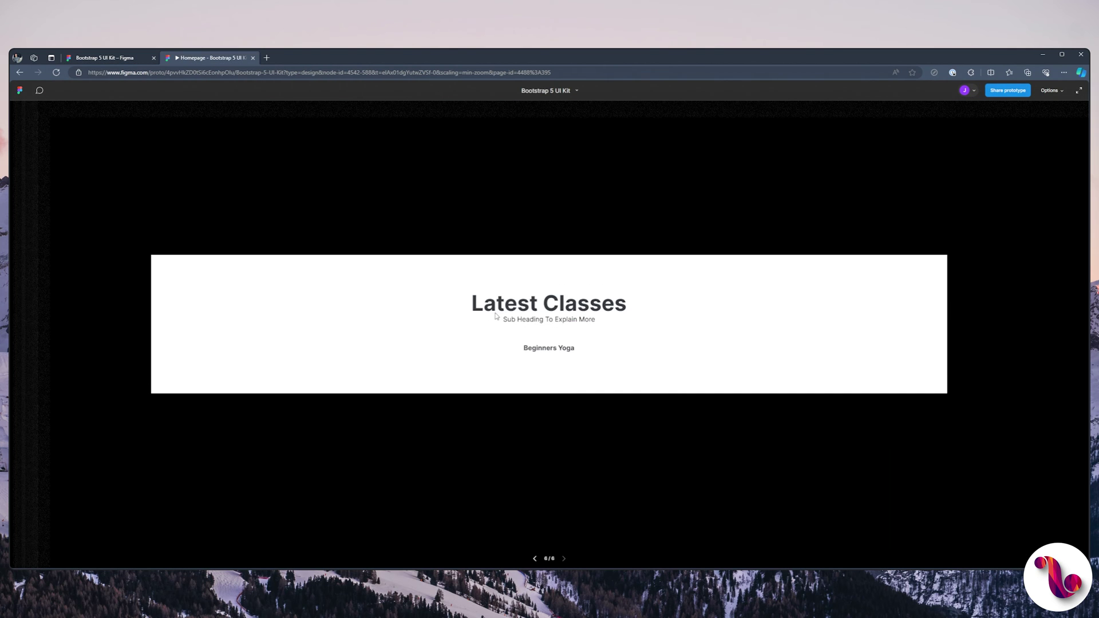
click(104, 57)
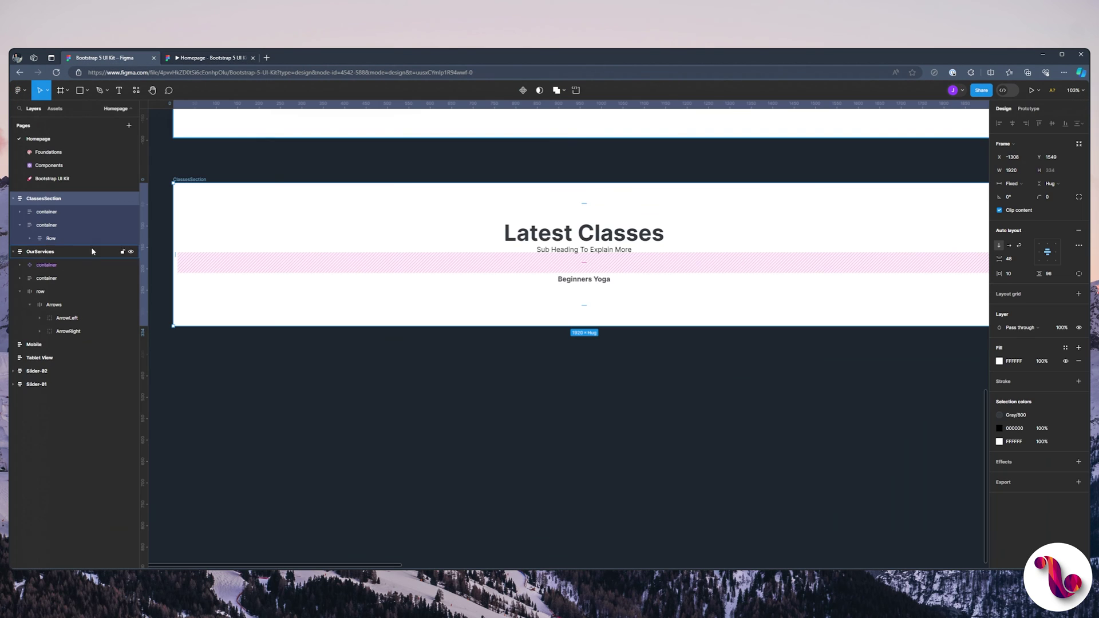
click(30, 238)
Make three copies of the Beginners Yoga text and group them together.
click(64, 252)
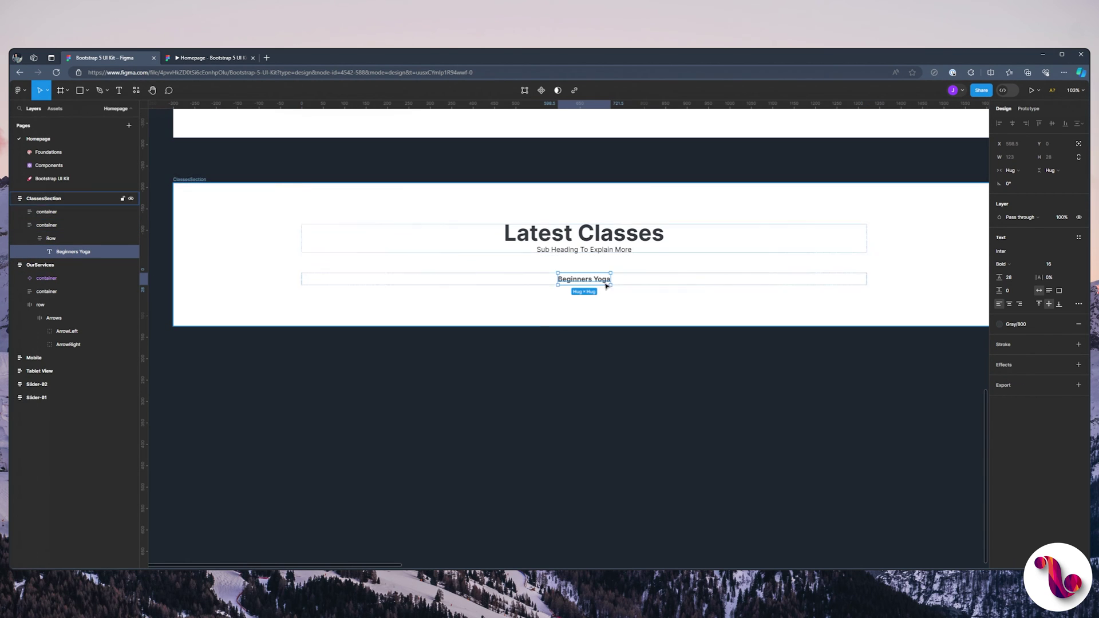
key(ctrl+d)
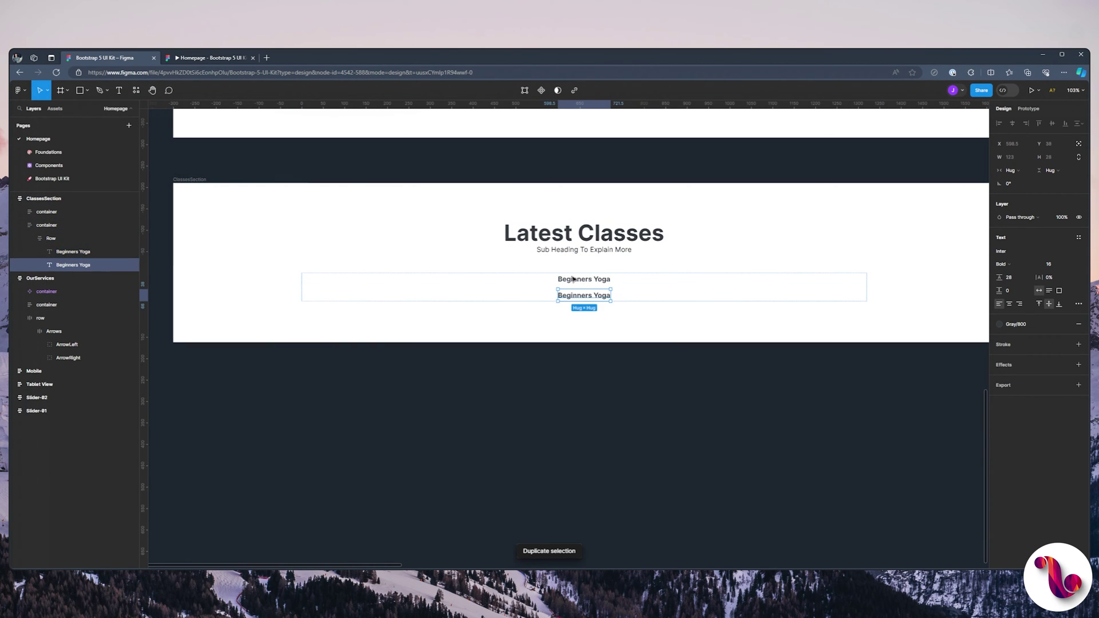
key(ctrl+d)
shift+click(63, 254)
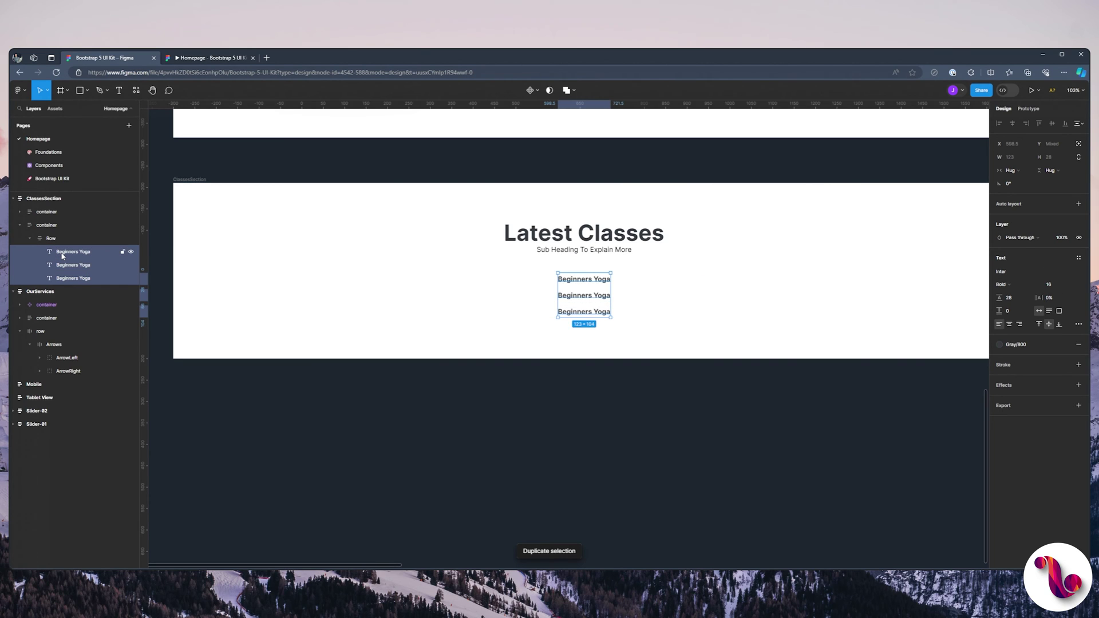
key(ctrl+g)
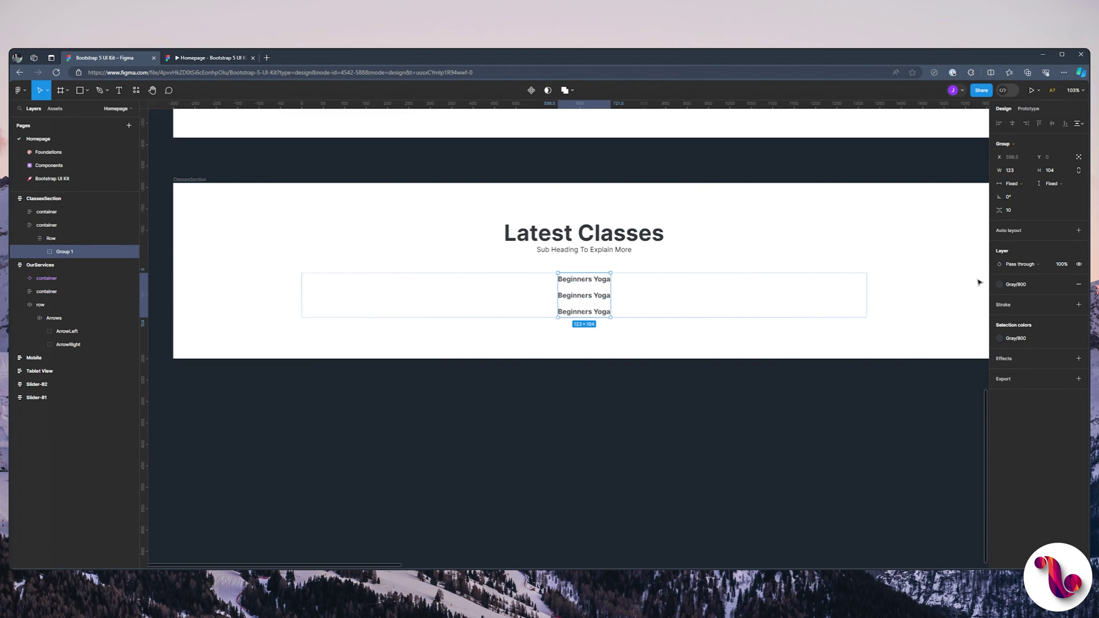
Make the group a horizontal auto layout frame named TabsContainer with a 48 gap.
click(1080, 231)
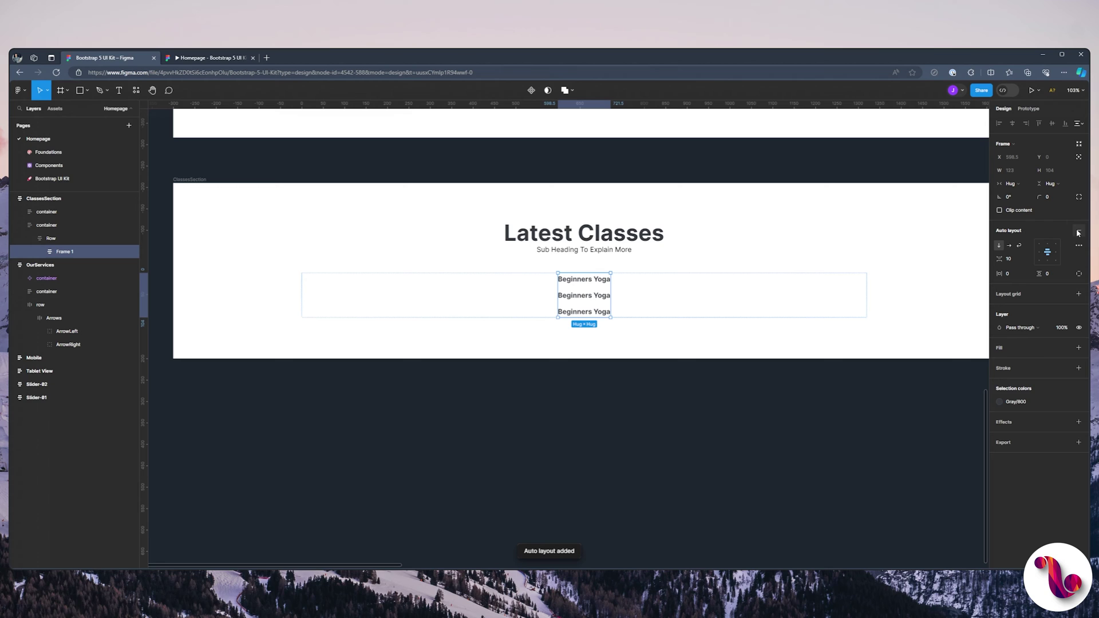
click(1009, 246)
double_click(65, 251)
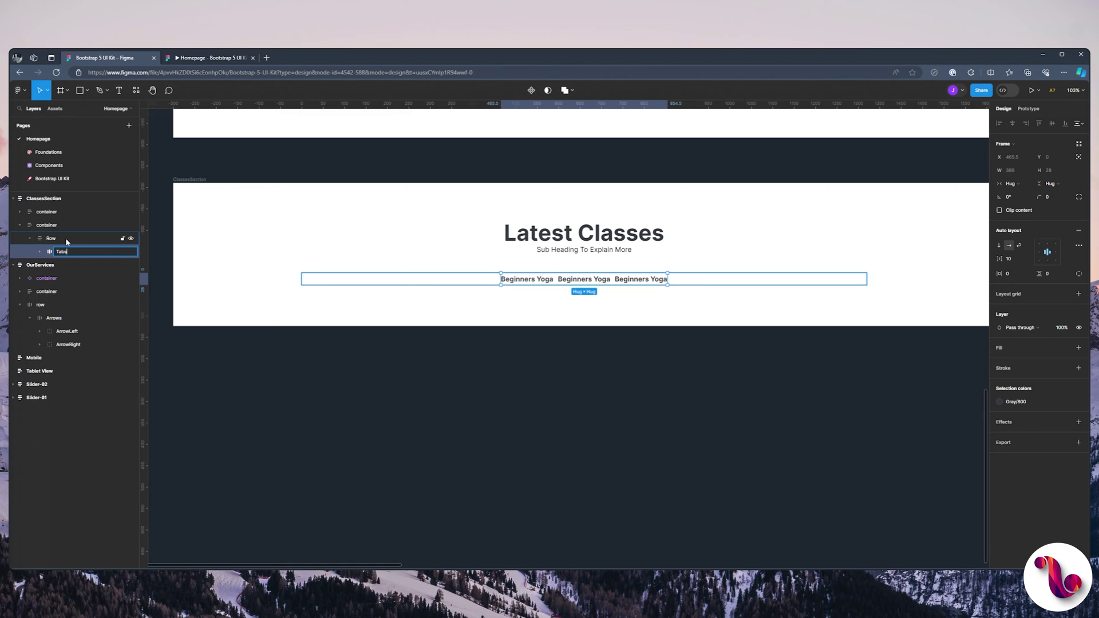
key(Return)
double_click(63, 254)
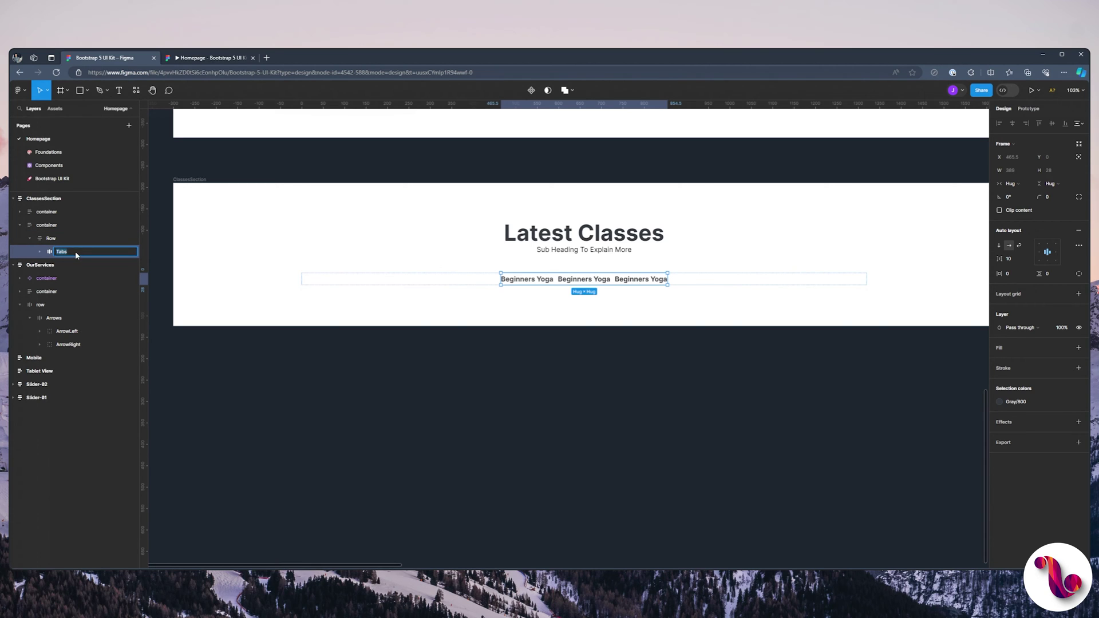
text(Container)
key(Return)
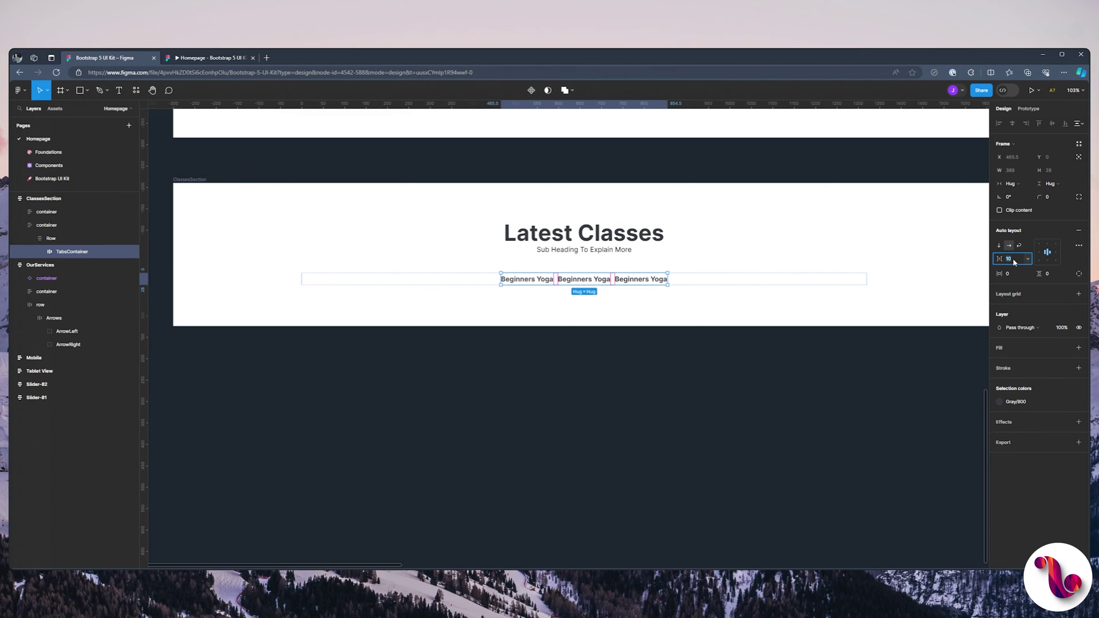
text(48)
key(Return)
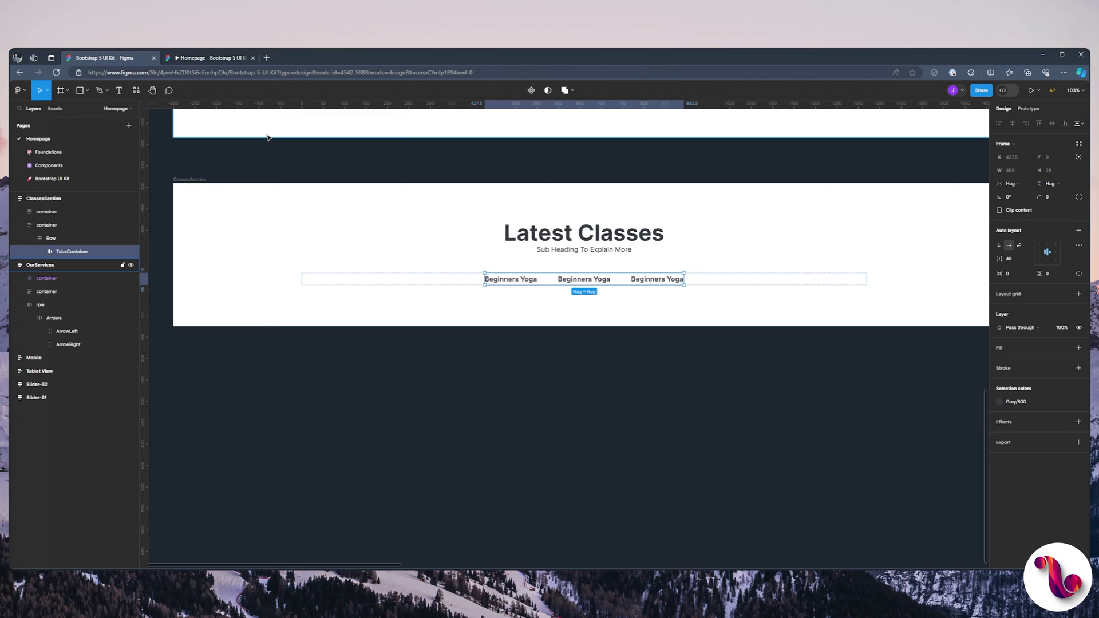
click(205, 60)
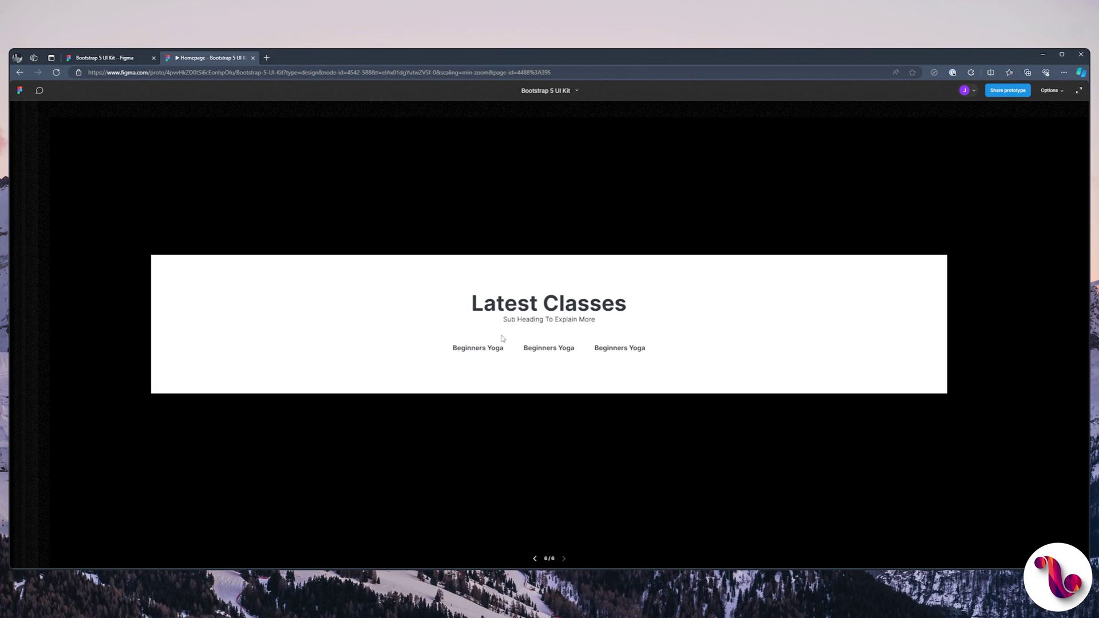
click(127, 60)
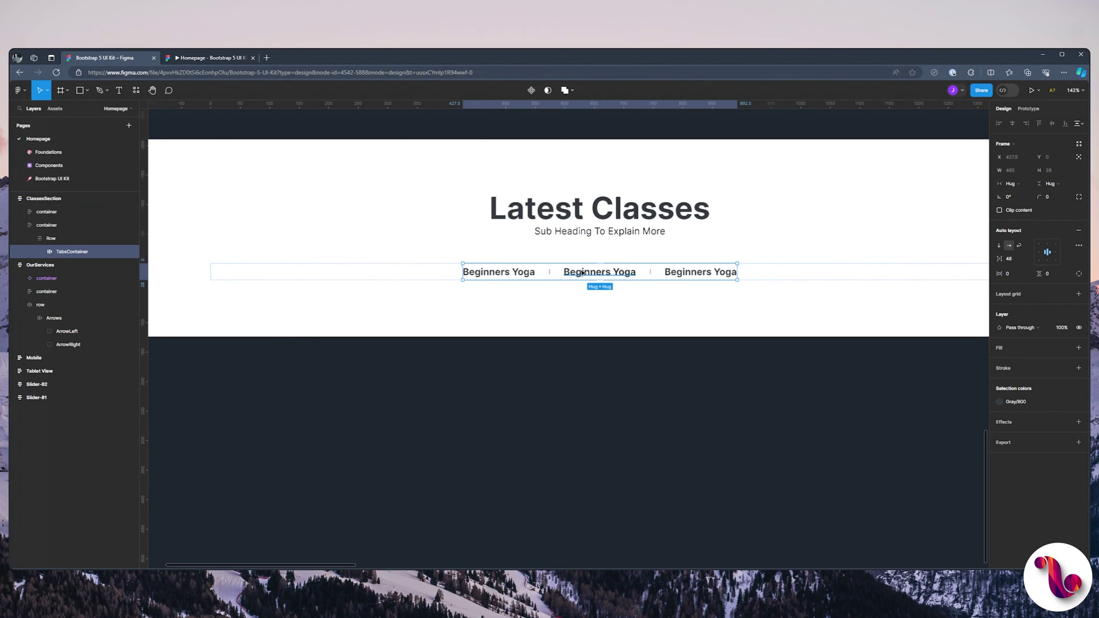
Retype the middle tab as Stretching and the right tab as Fly-Yoga.
double_click(582, 273)
double_click(582, 272)
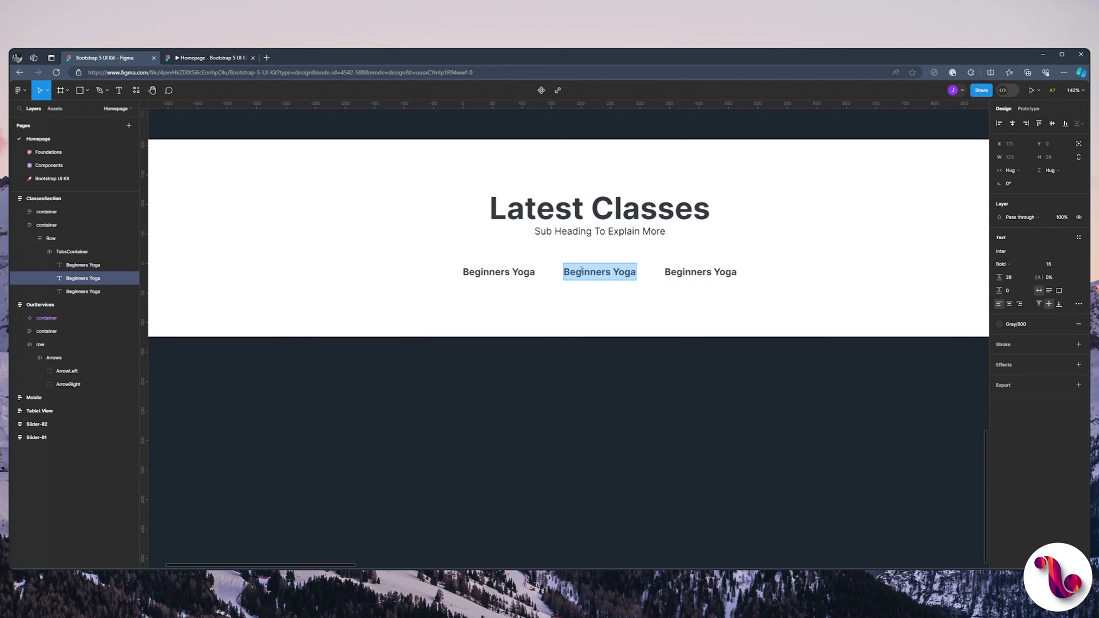
text(St)
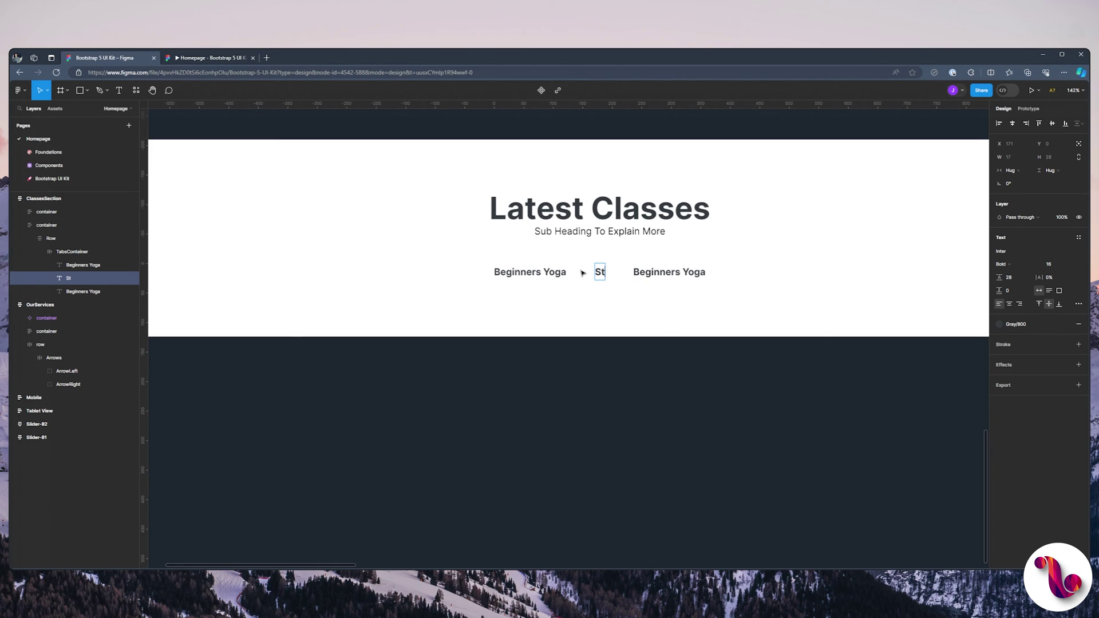
text(retching)
key(Escape)
click(670, 276)
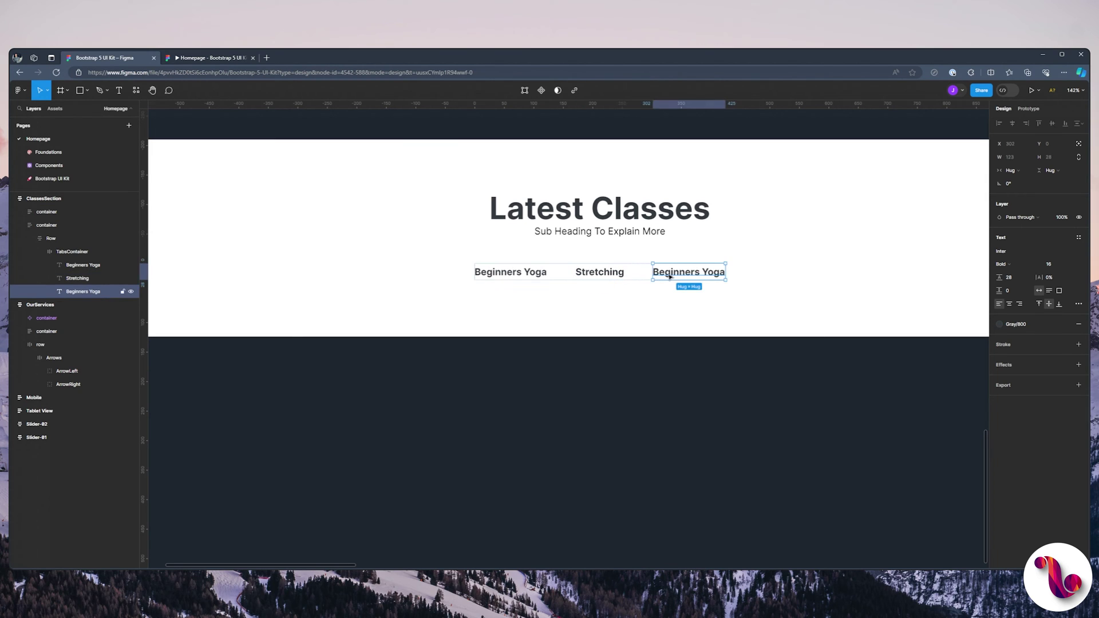
double_click(670, 275)
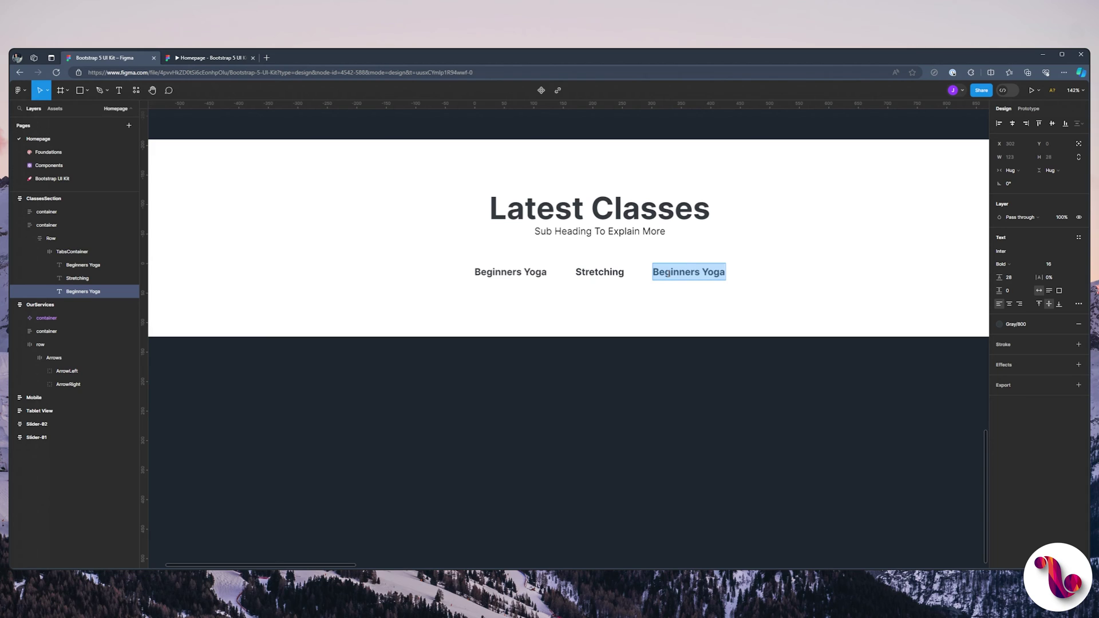
text(Fly-Yoga)
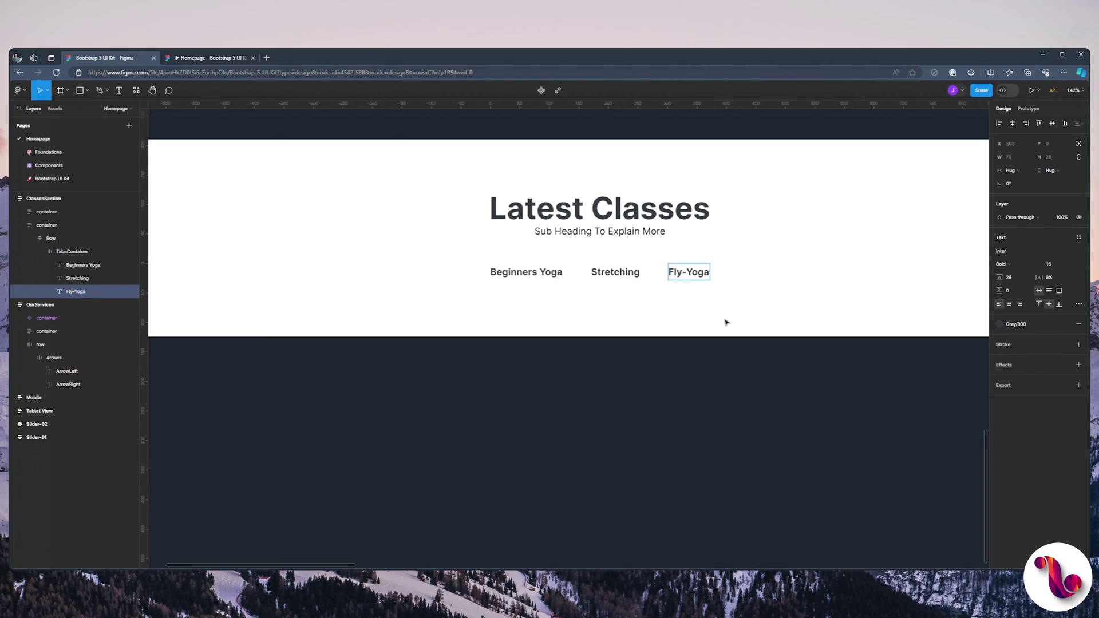
key(Escape)
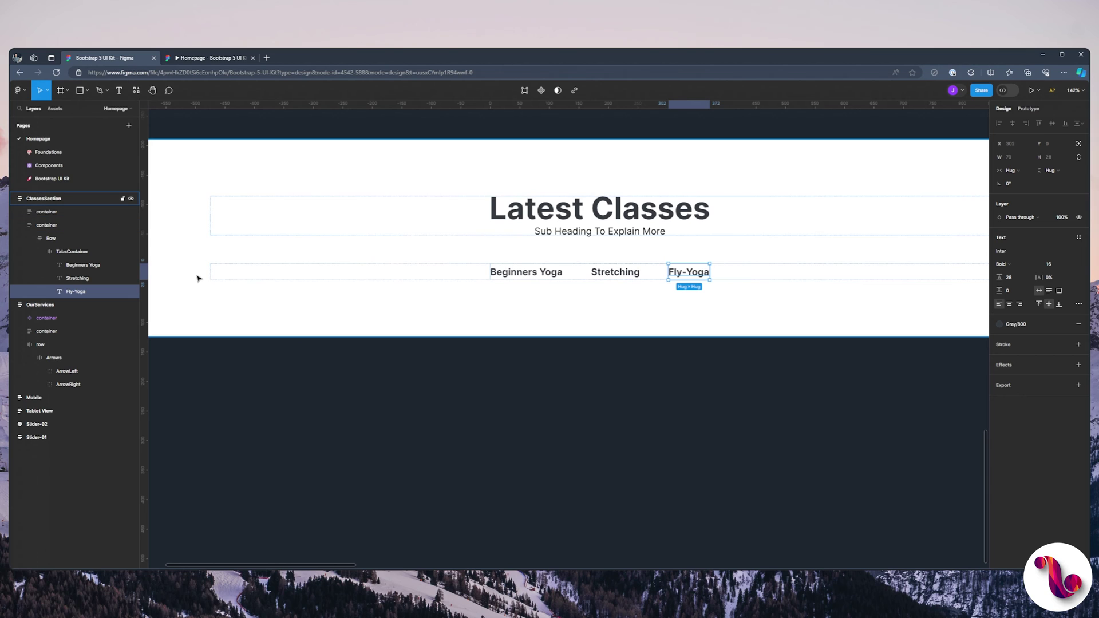
Duplicate the last tab twice to add Yin Yoga and Flo Yoga tabs.
key(ctrl+d)
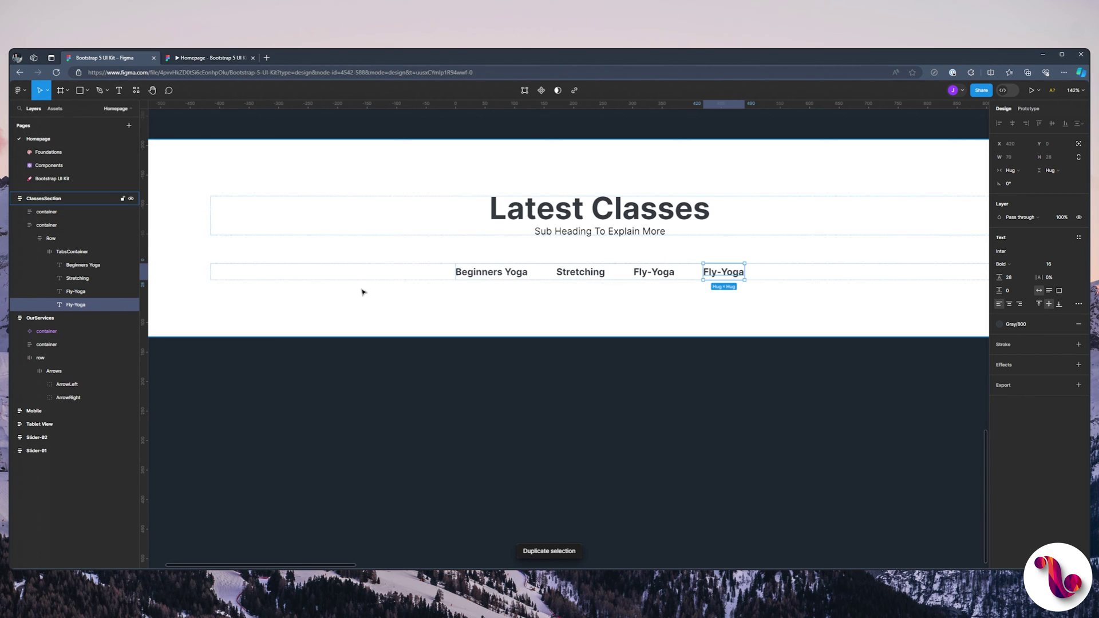
double_click(722, 273)
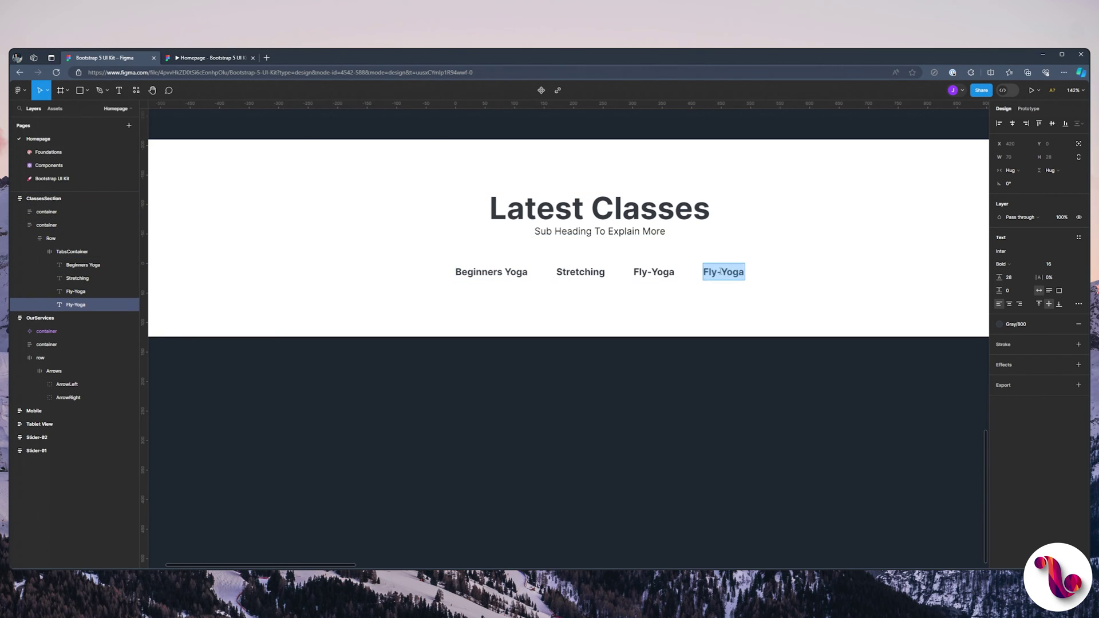
text(Yin Yoga)
key(Escape)
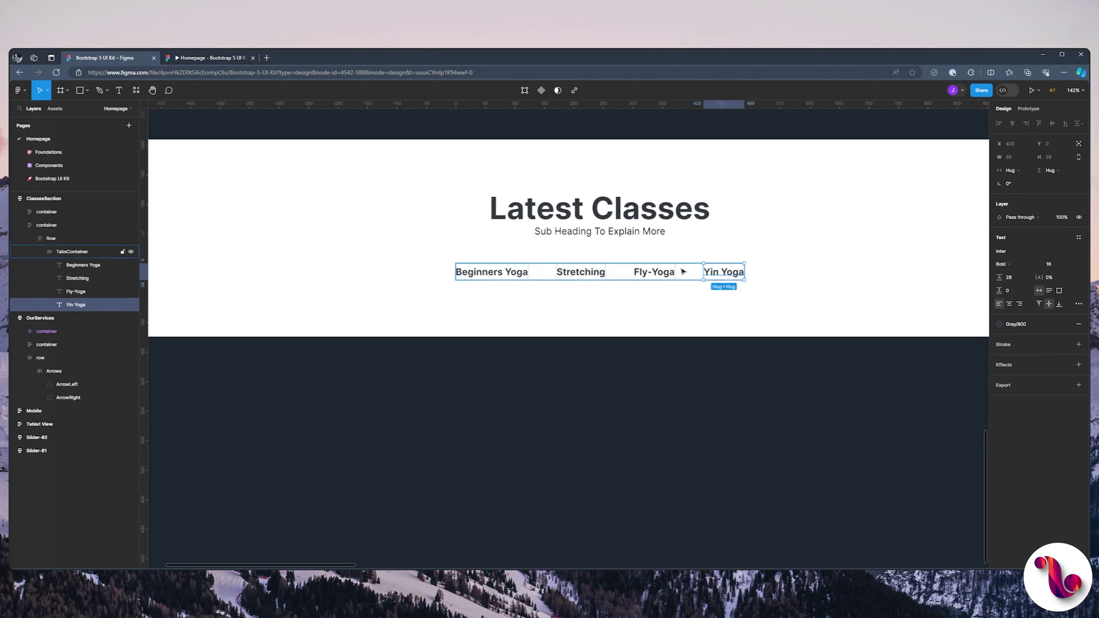
key(ctrl+d)
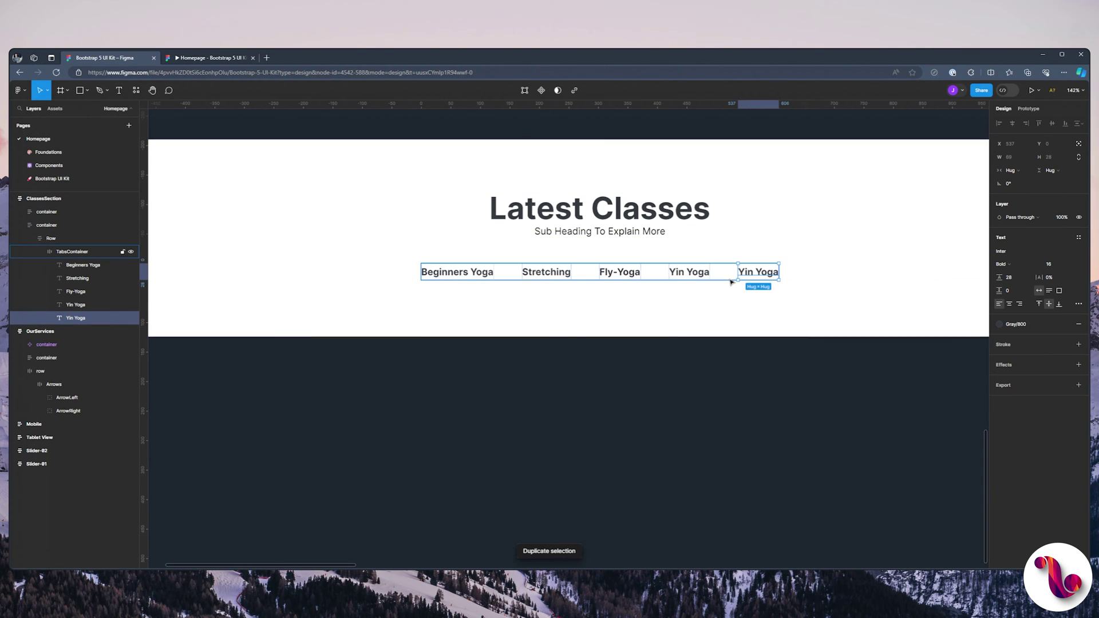
double_click(752, 277)
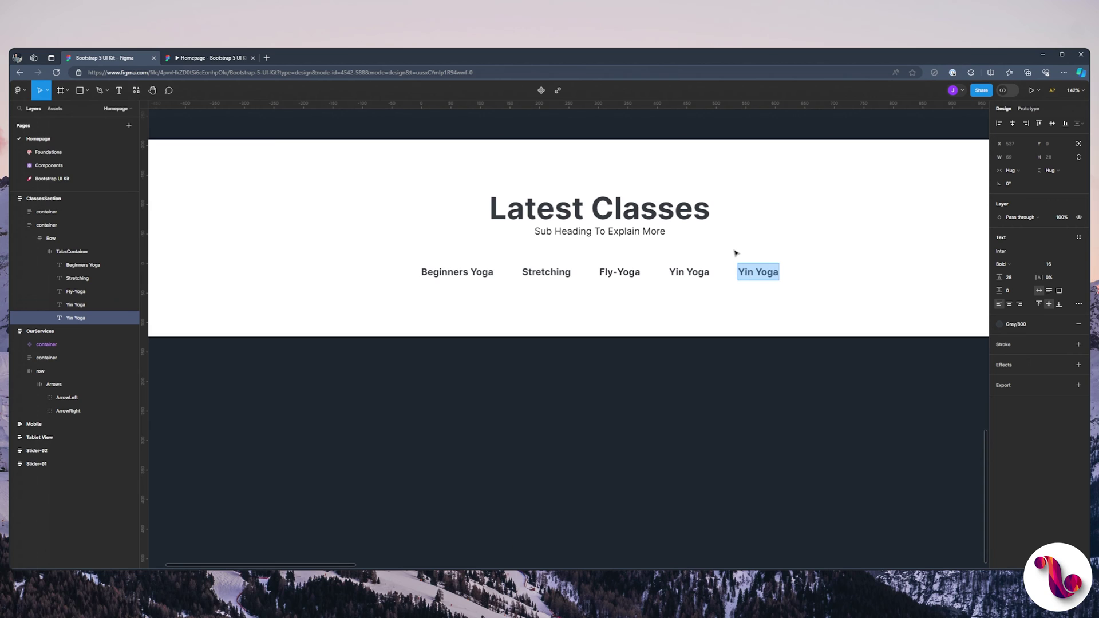
text(Fl)
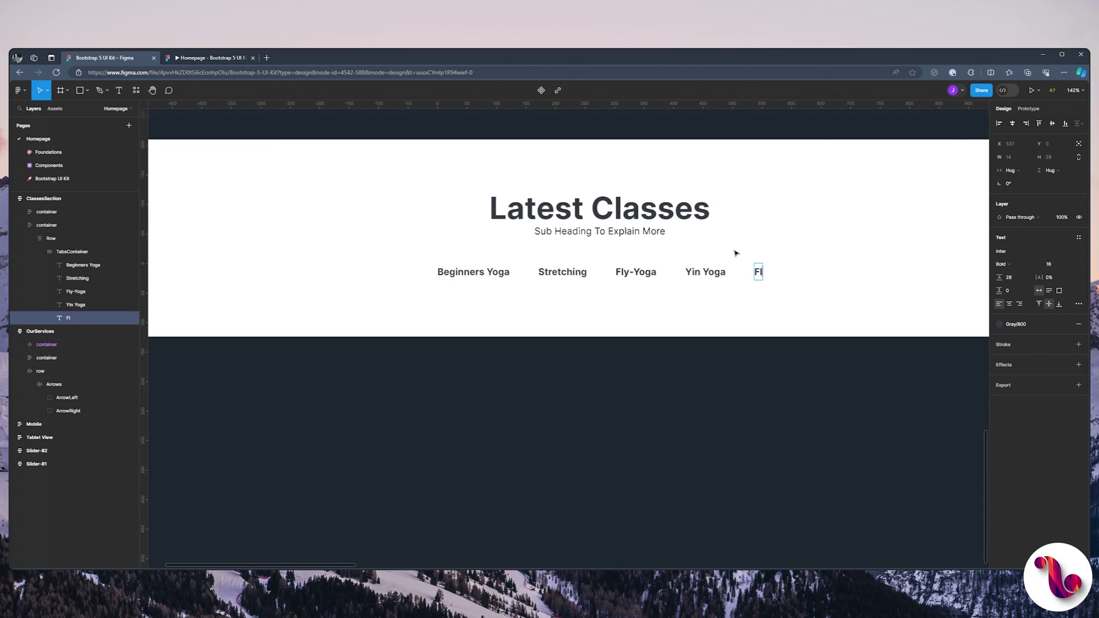
text(o Yoga)
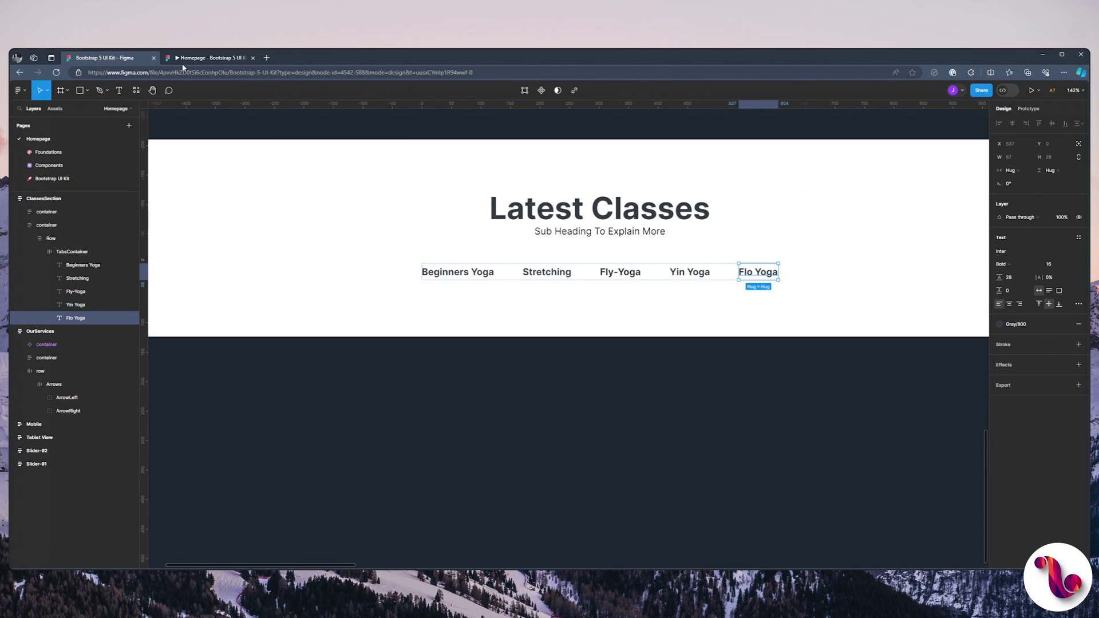
click(189, 58)
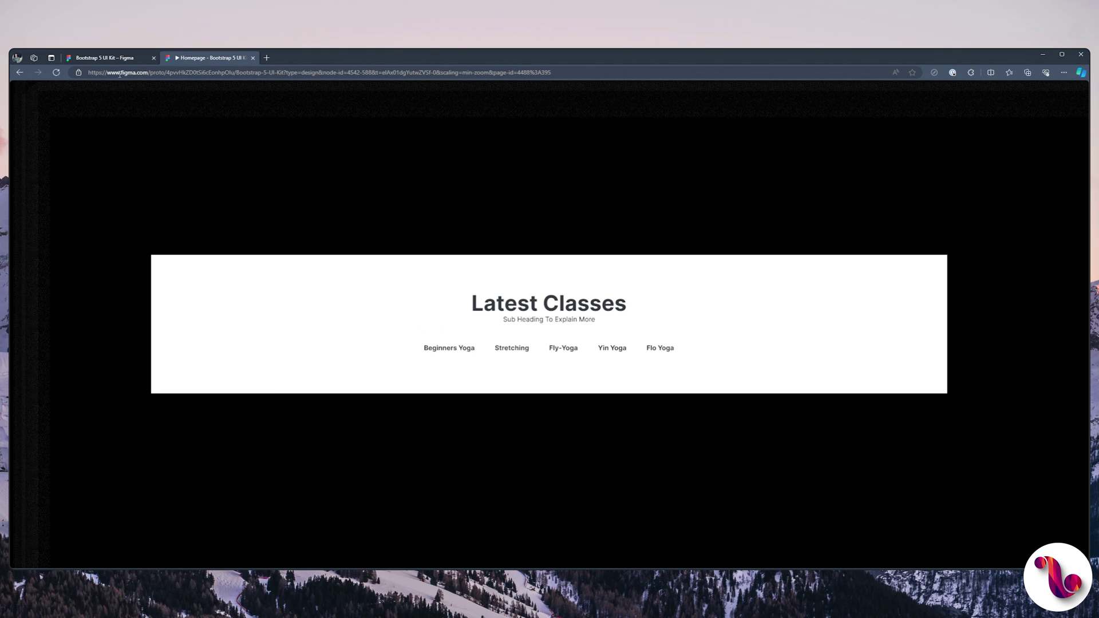
click(109, 58)
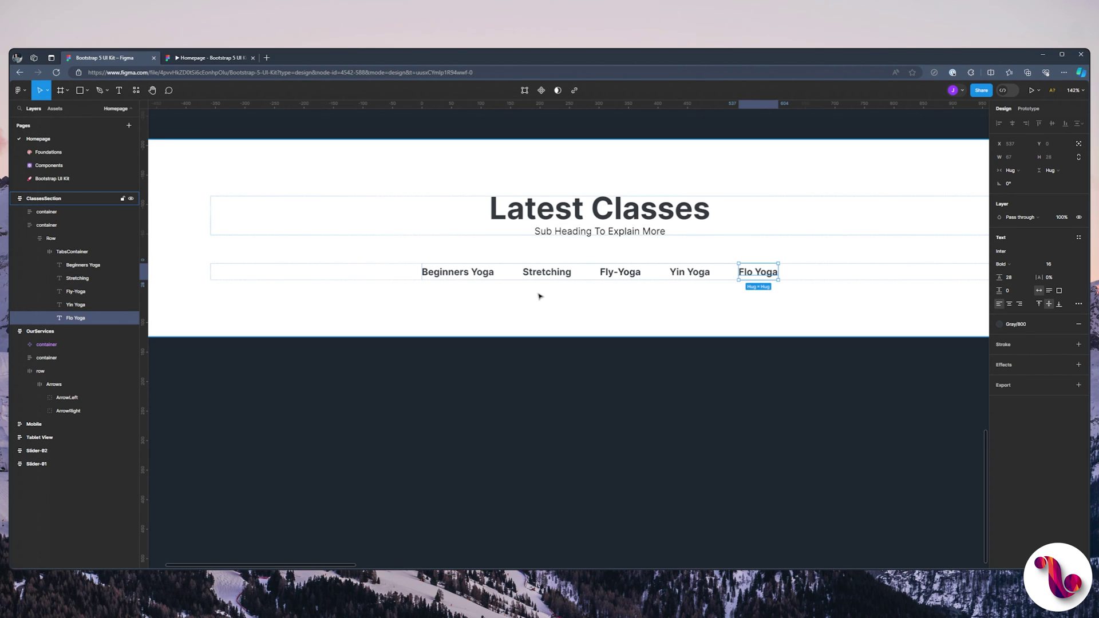
Group the Beginners Yoga tab text on its own and name the group Active.
click(463, 277)
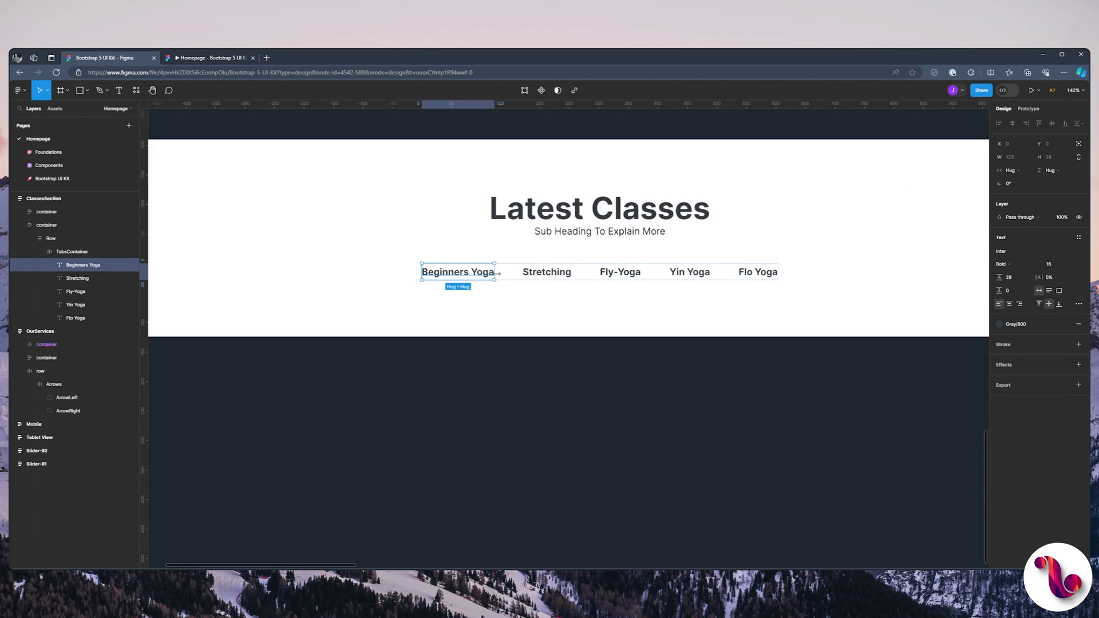
key(ctrl+g)
double_click(74, 265)
text(Ac)
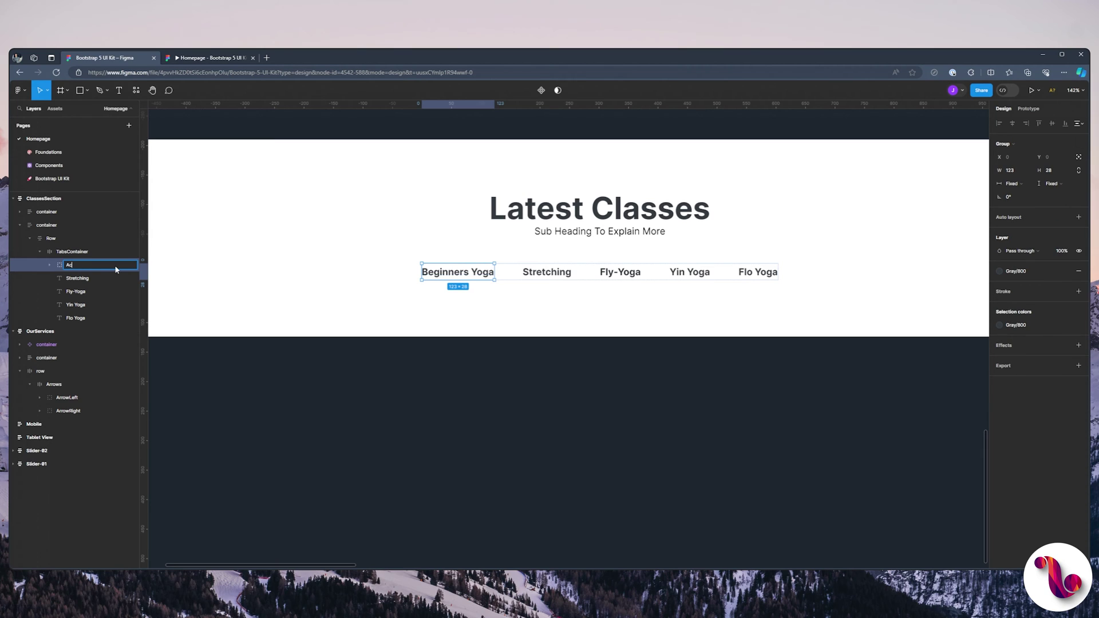
text(tive)
key(Return)
Give Active auto layout with 0 item spacing and 16 padding.
click(1079, 217)
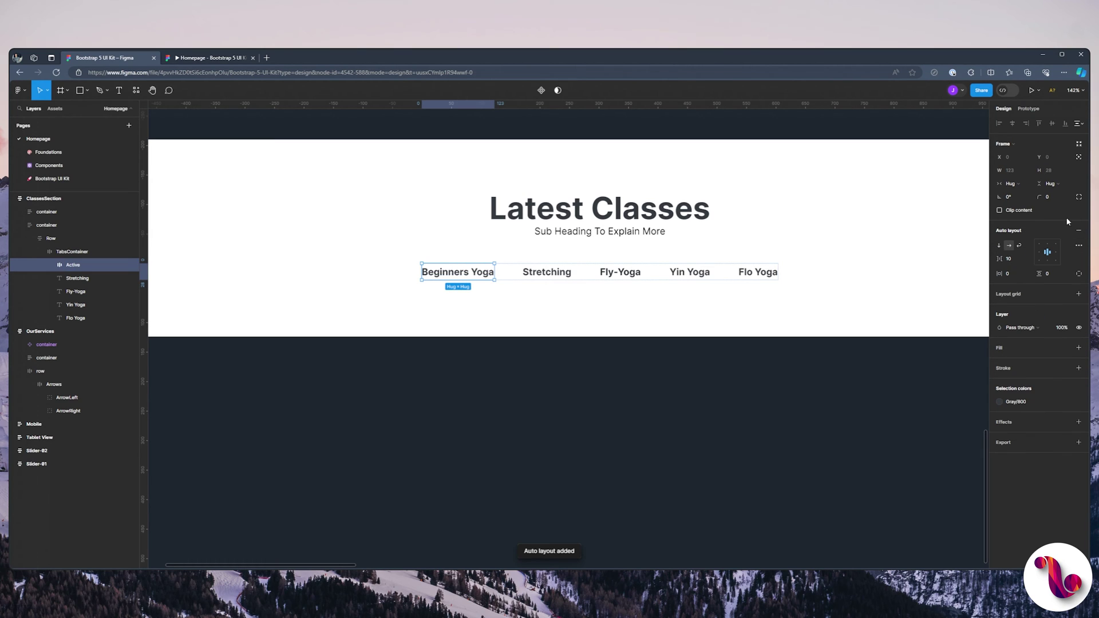
click(1011, 259)
text(0)
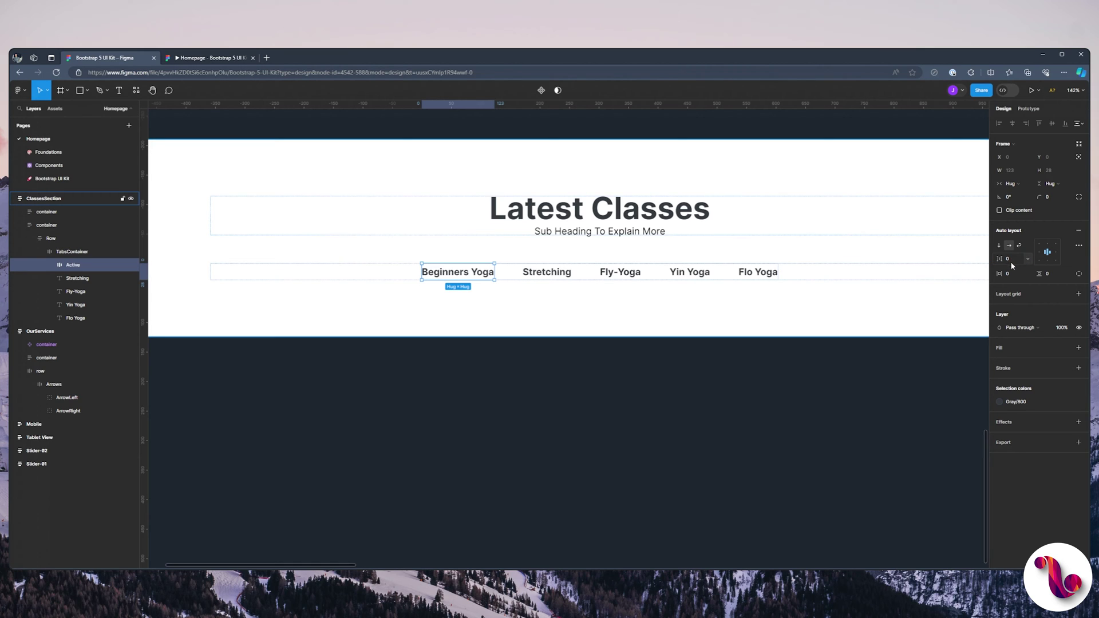
key(Return)
click(1052, 274)
text(16)
key(Return)
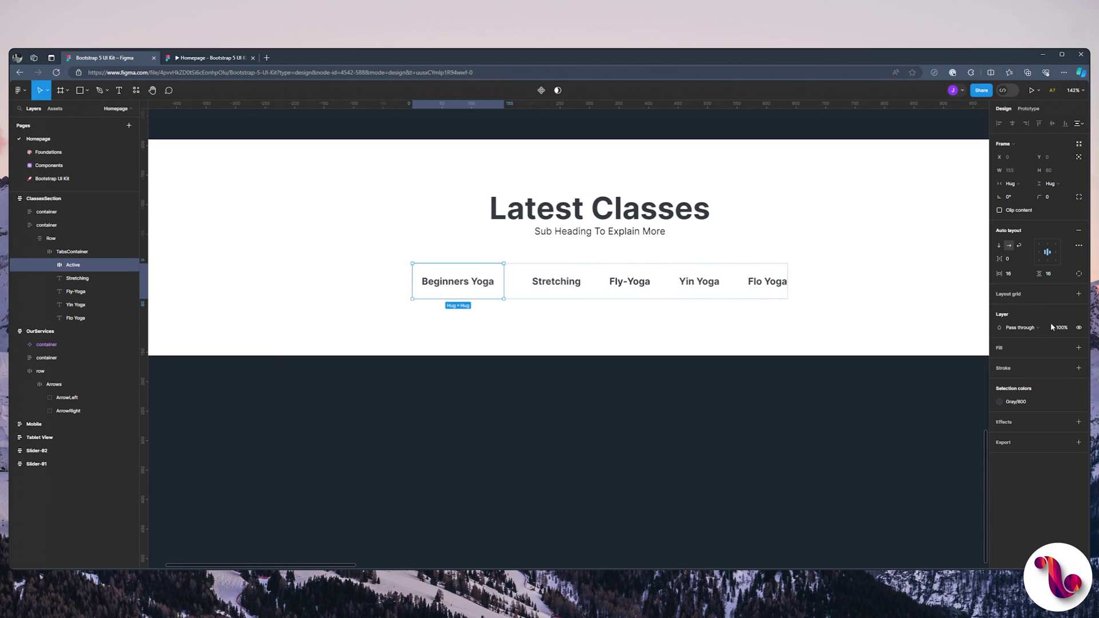
Fill the Active frame with Primary/Color and check it in the prototype.
click(1079, 347)
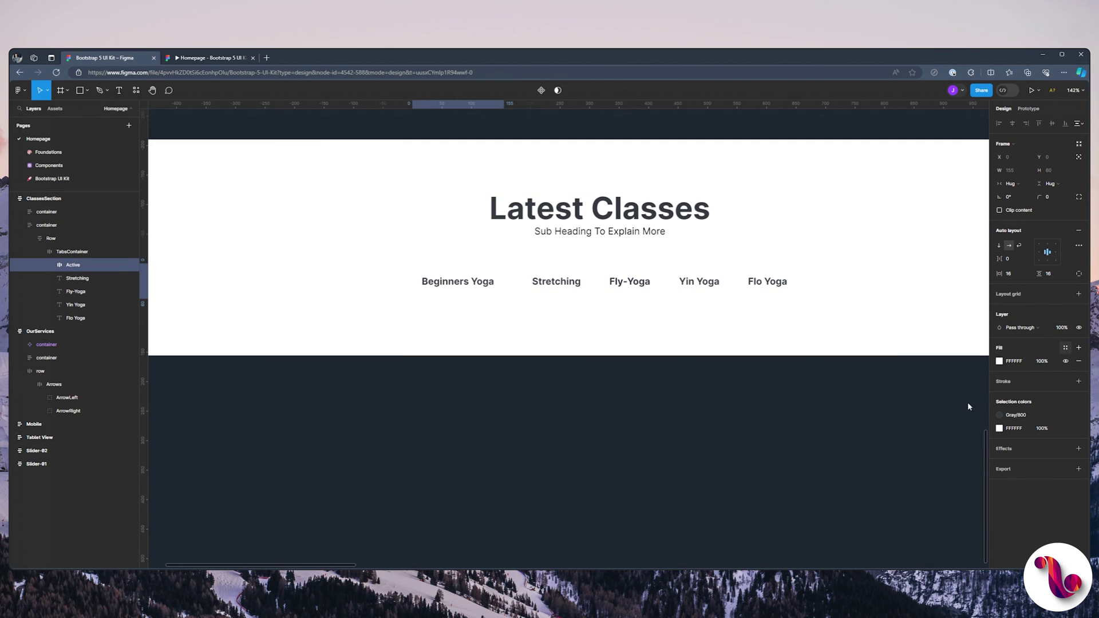
click(916, 420)
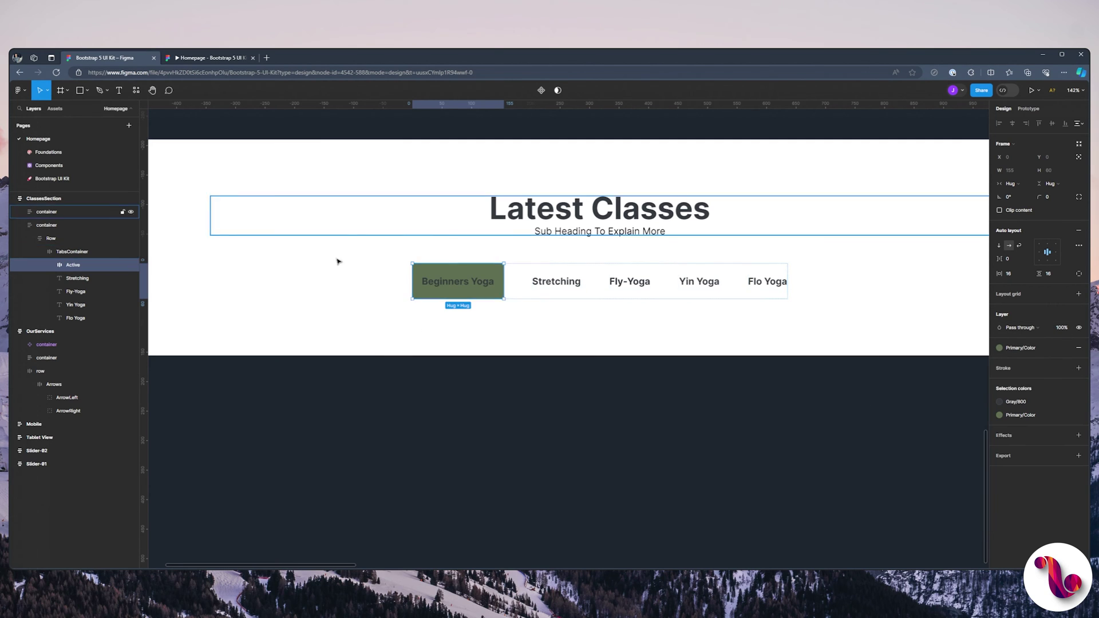
click(200, 59)
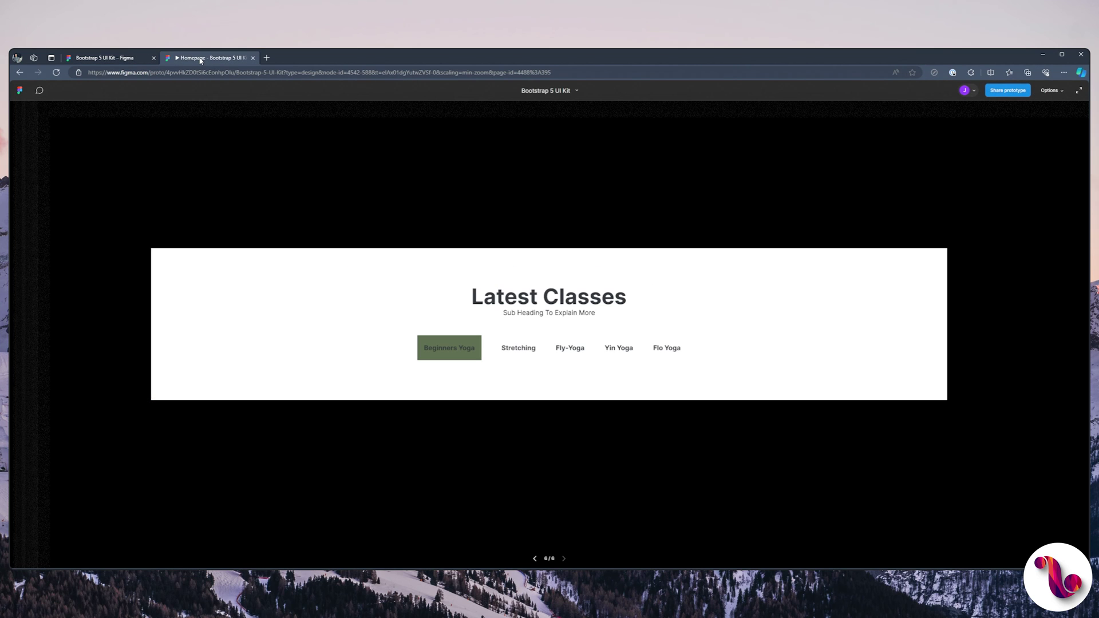
click(109, 59)
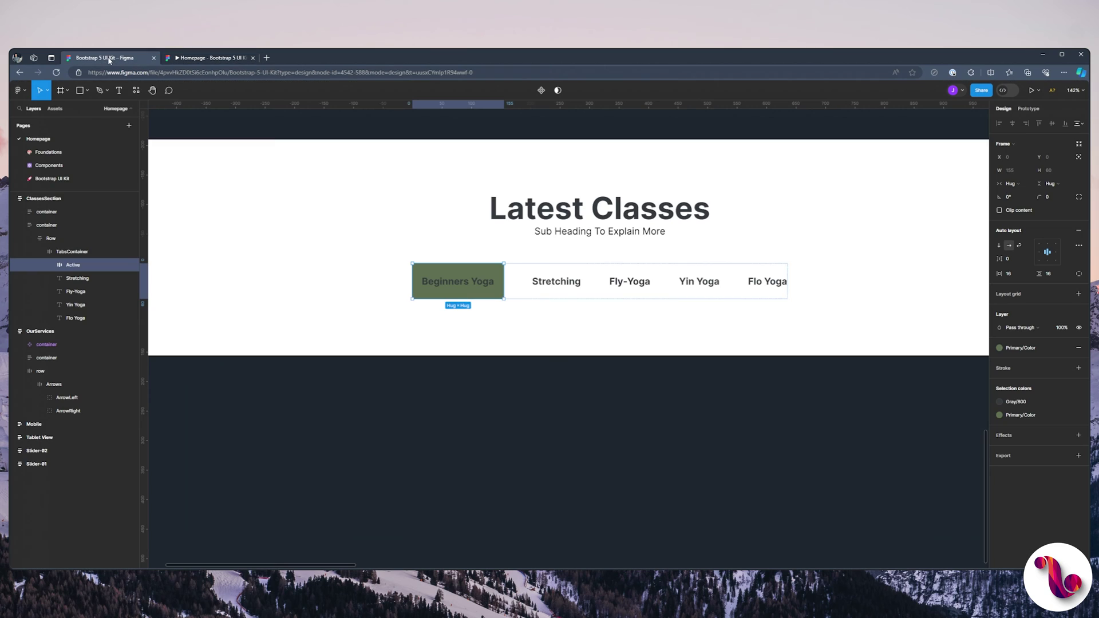
Replace the Active frame's fill with a Primary/Color stroke outline.
click(1079, 348)
click(1079, 368)
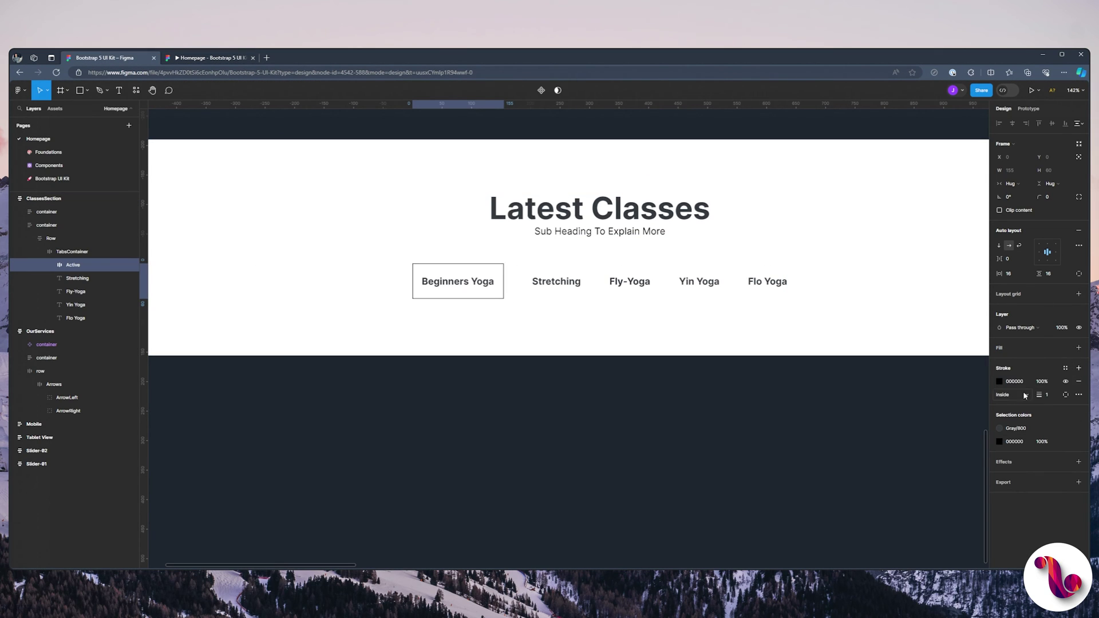
click(1066, 368)
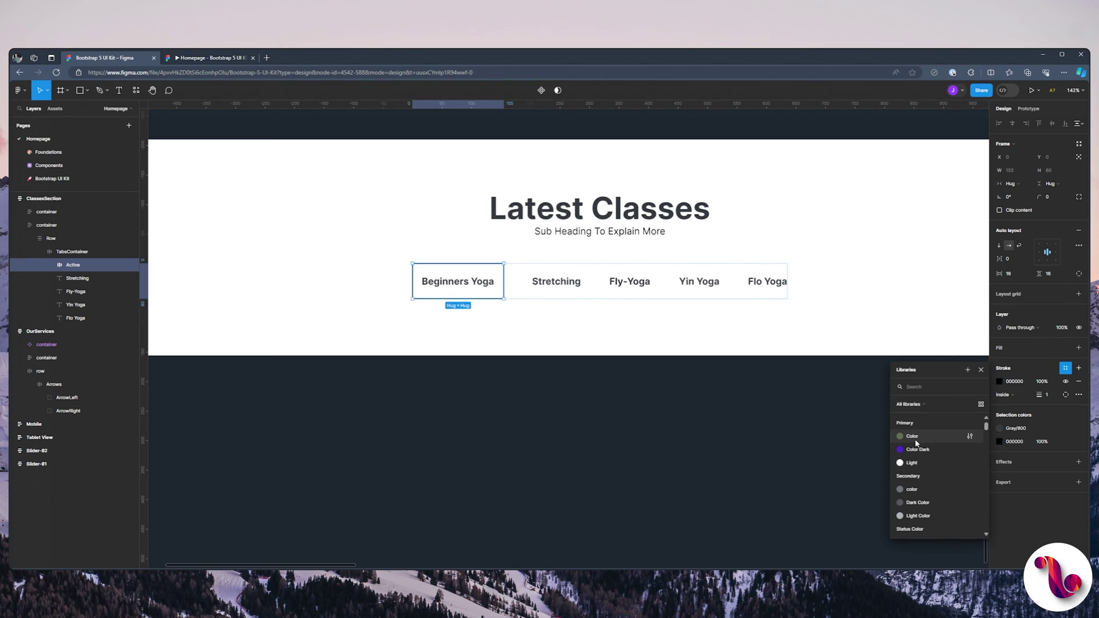
click(916, 439)
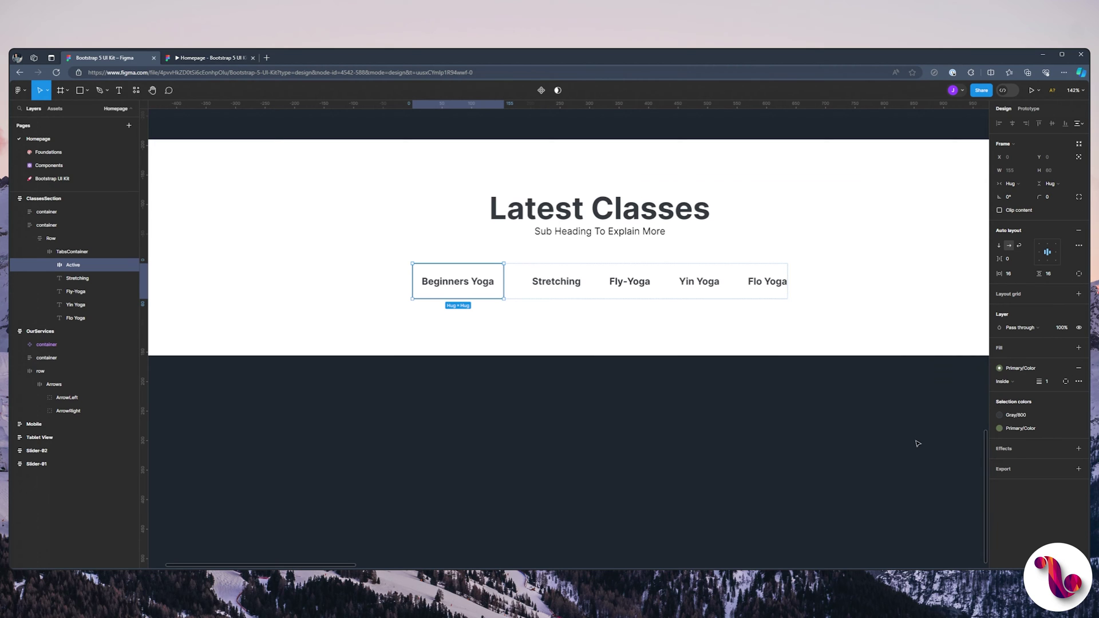
click(191, 58)
key(Return)
Round the tab's corners (radius 25 entered) and set the outline weight to 2.
text(2)
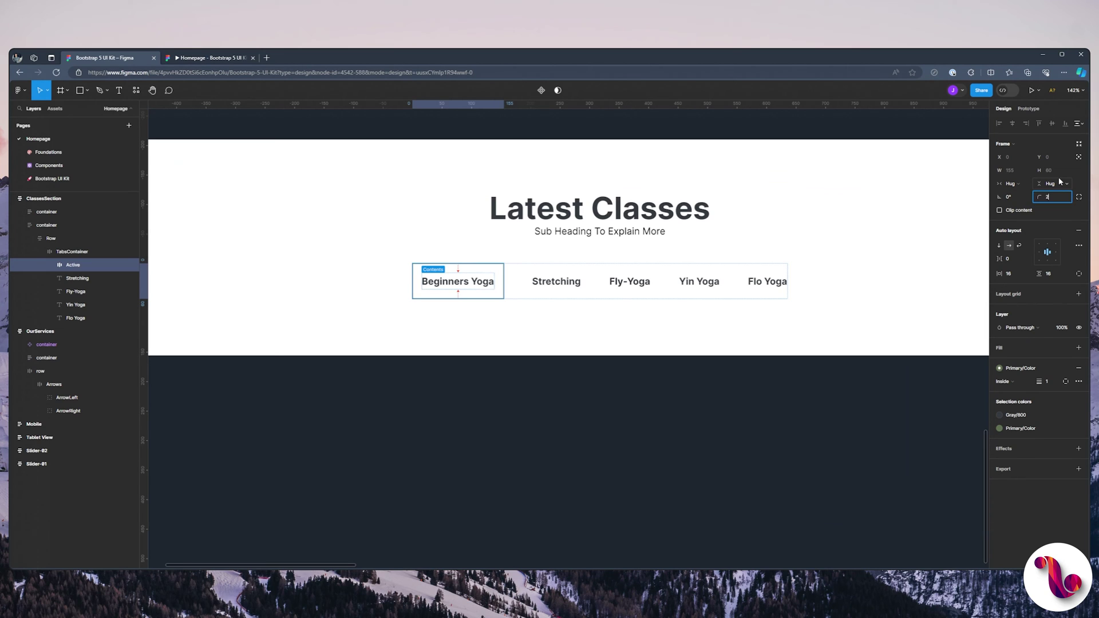
text(5)
key(Return)
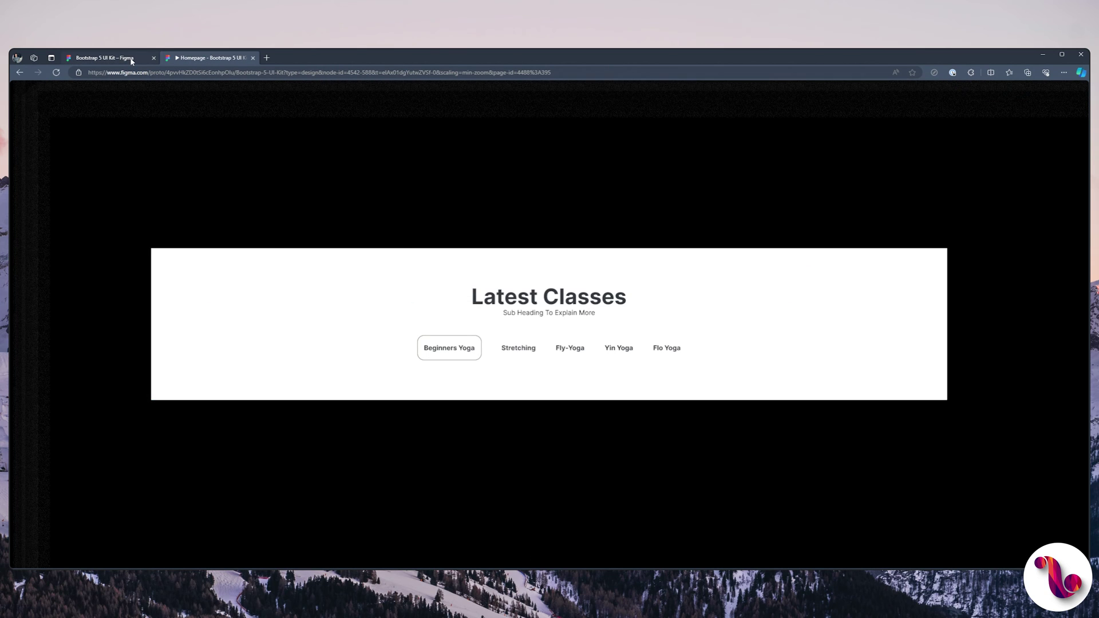
click(131, 60)
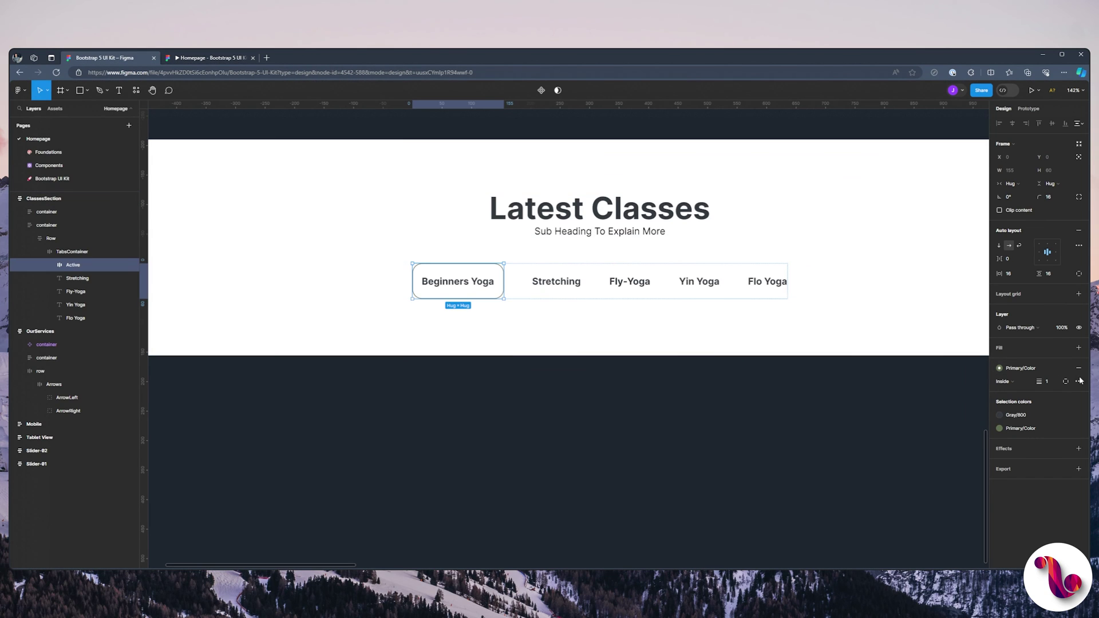
click(1052, 382)
Preview the rounded tab in the prototype, scaled to Fit width.
click(182, 58)
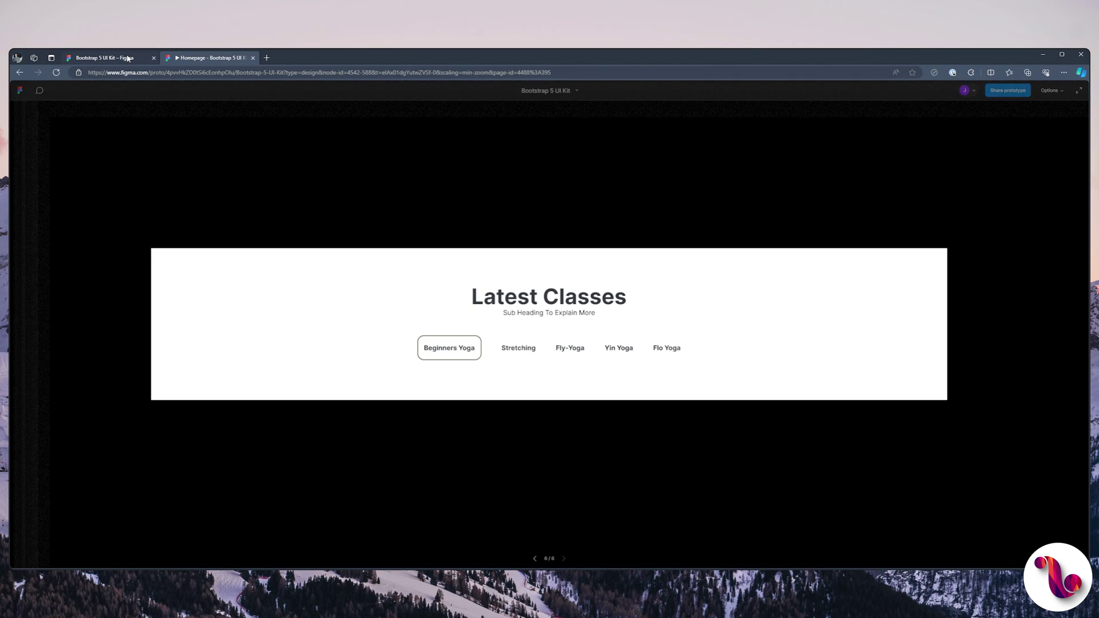
click(129, 58)
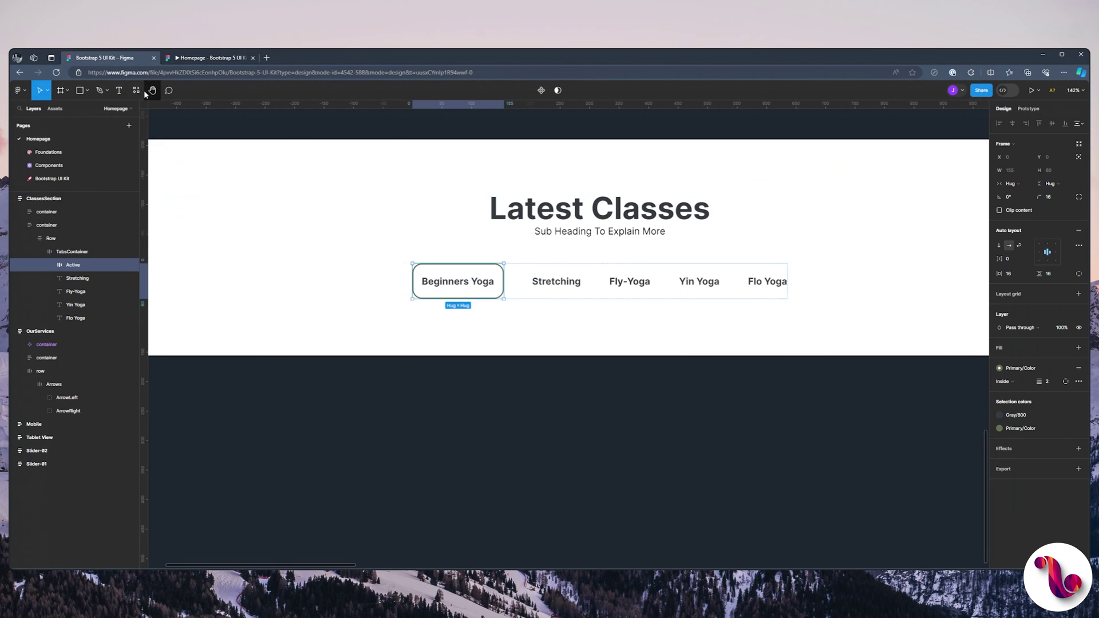
click(226, 58)
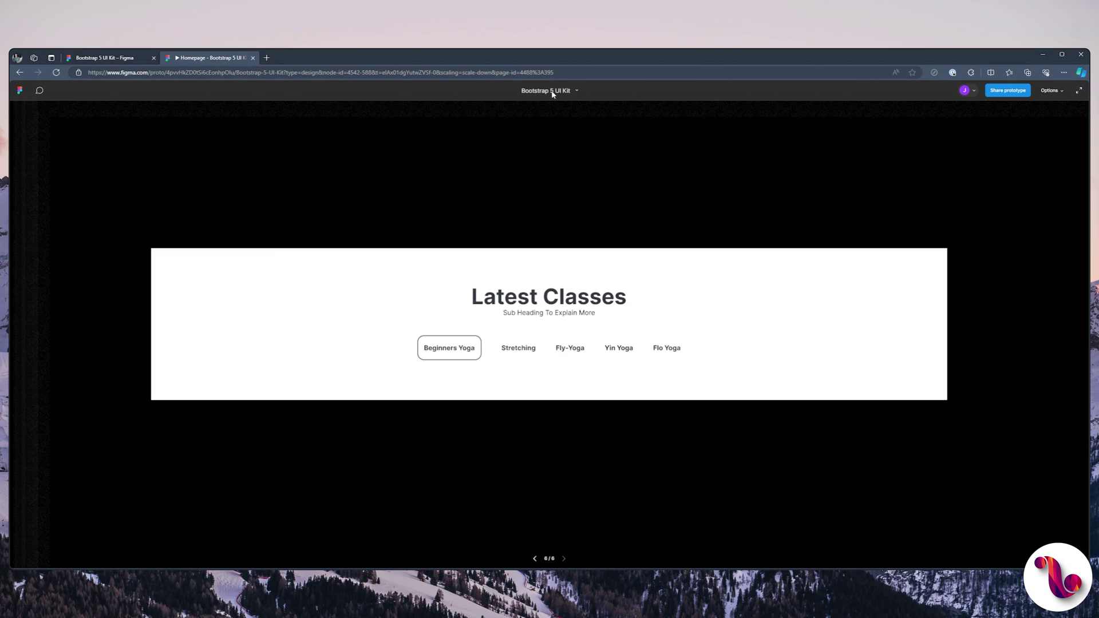
click(1059, 91)
click(1007, 132)
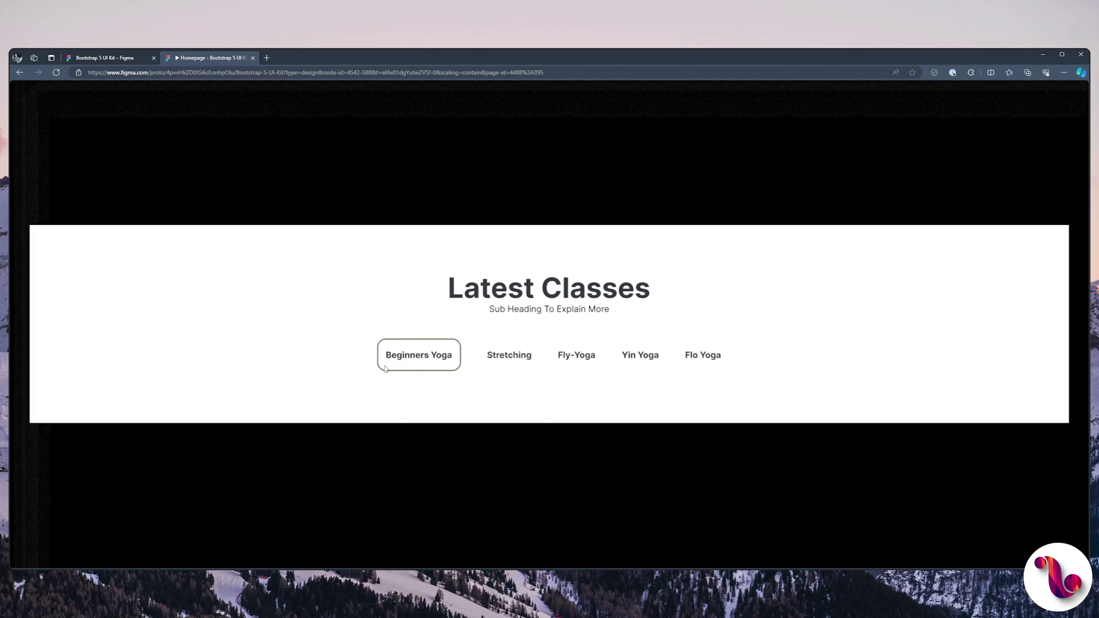
Adjust the tab's padding to 12 vertical and 18 horizontal, checking the prototype.
click(131, 58)
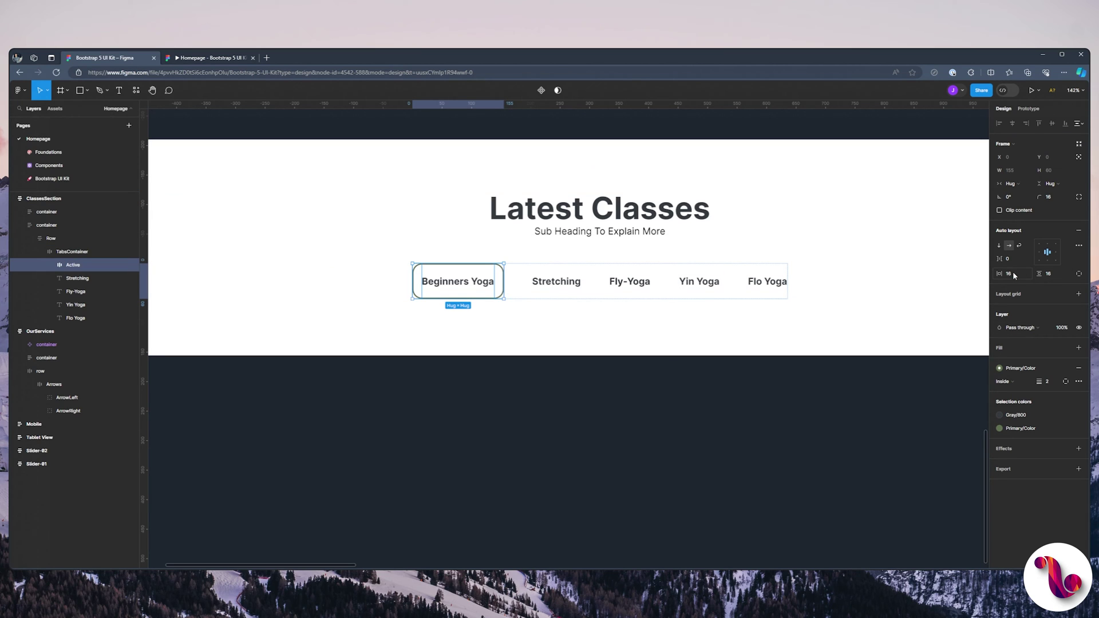
text(12)
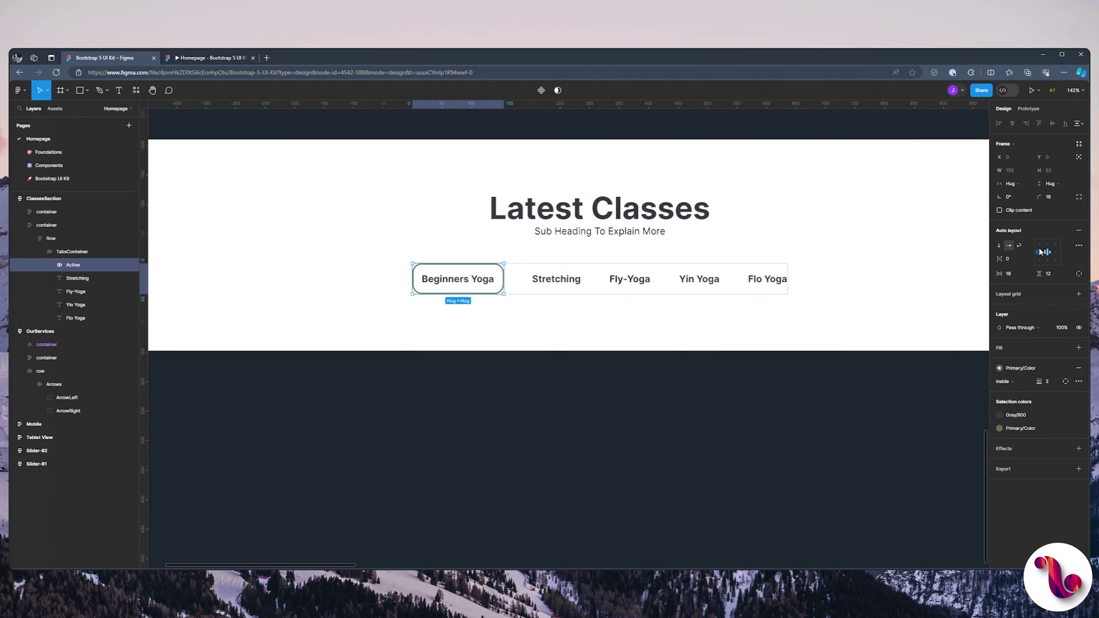
key(shift+Tab)
text(18)
key(Return)
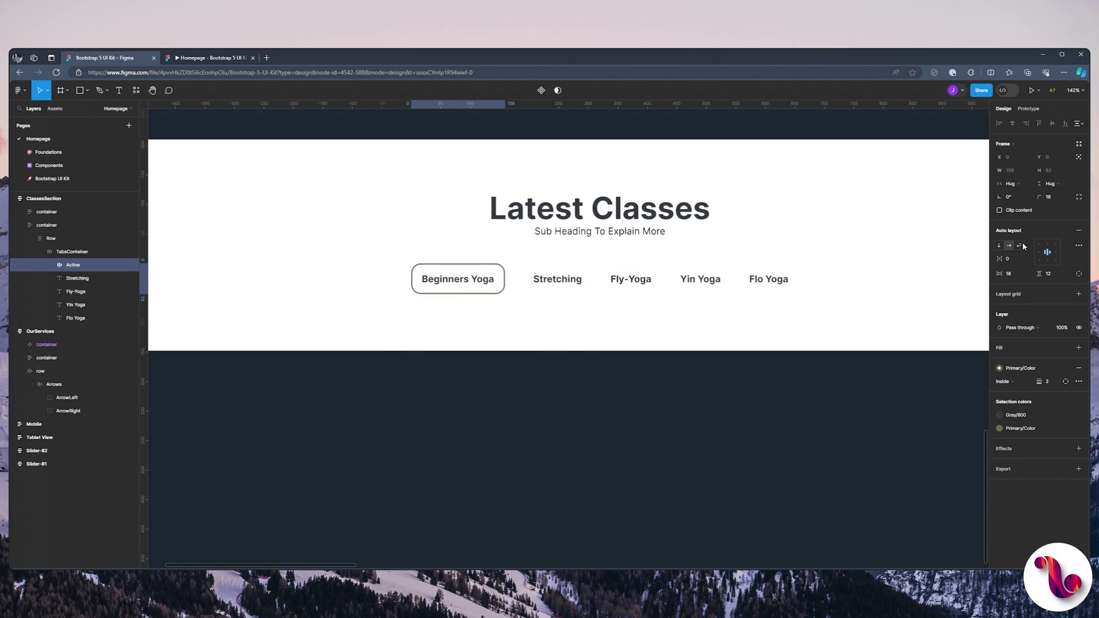
click(1018, 274)
text(2)
key(Return)
key(ctrl+Tab)
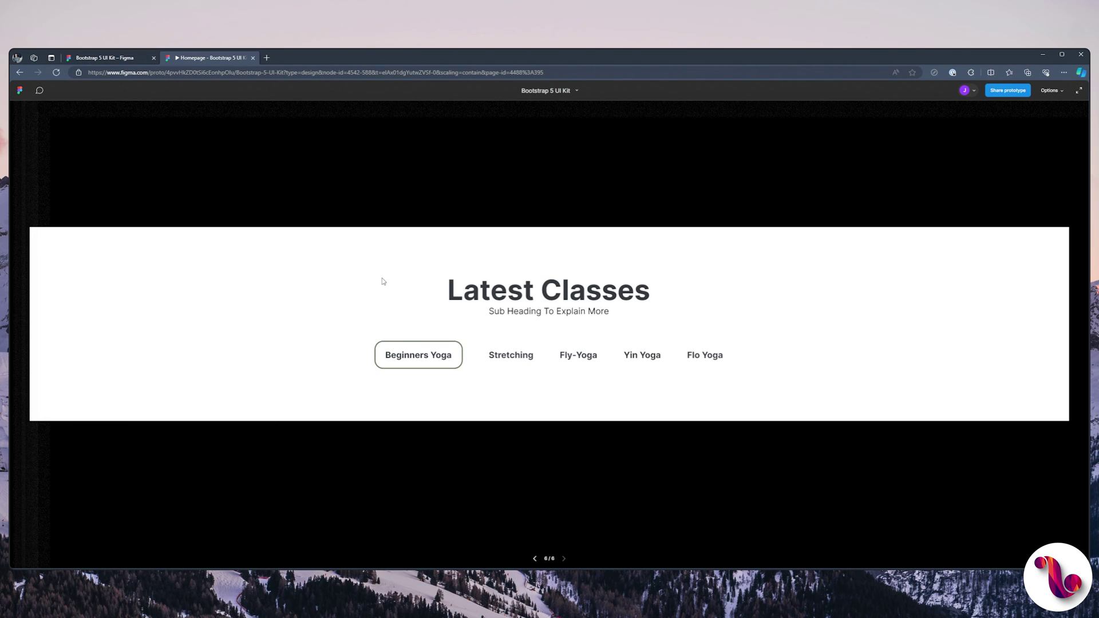
click(105, 59)
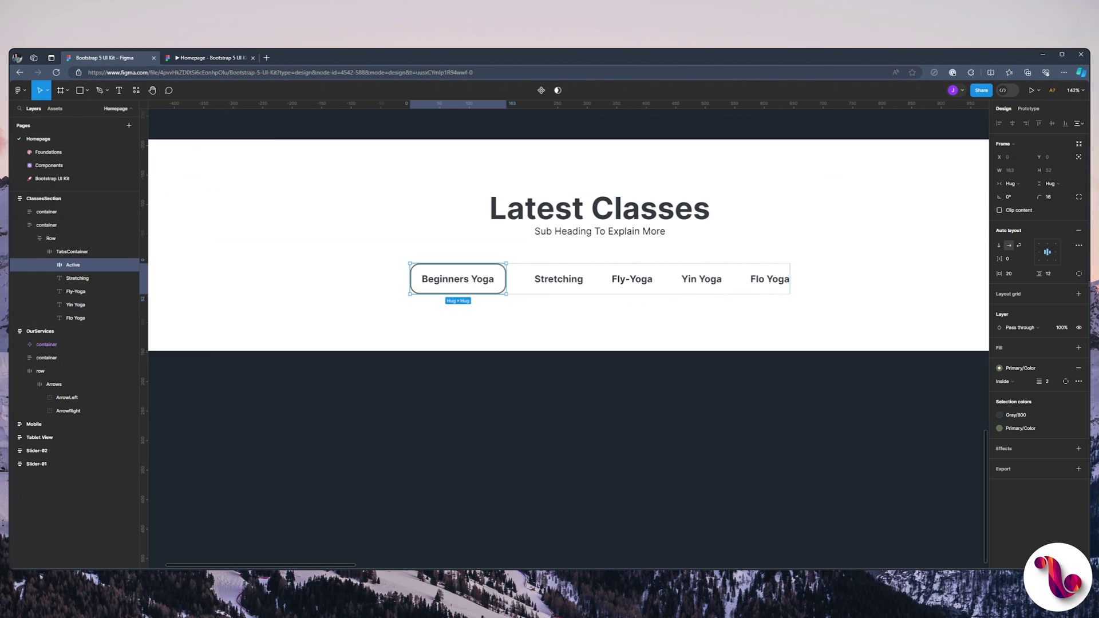
click(1017, 273)
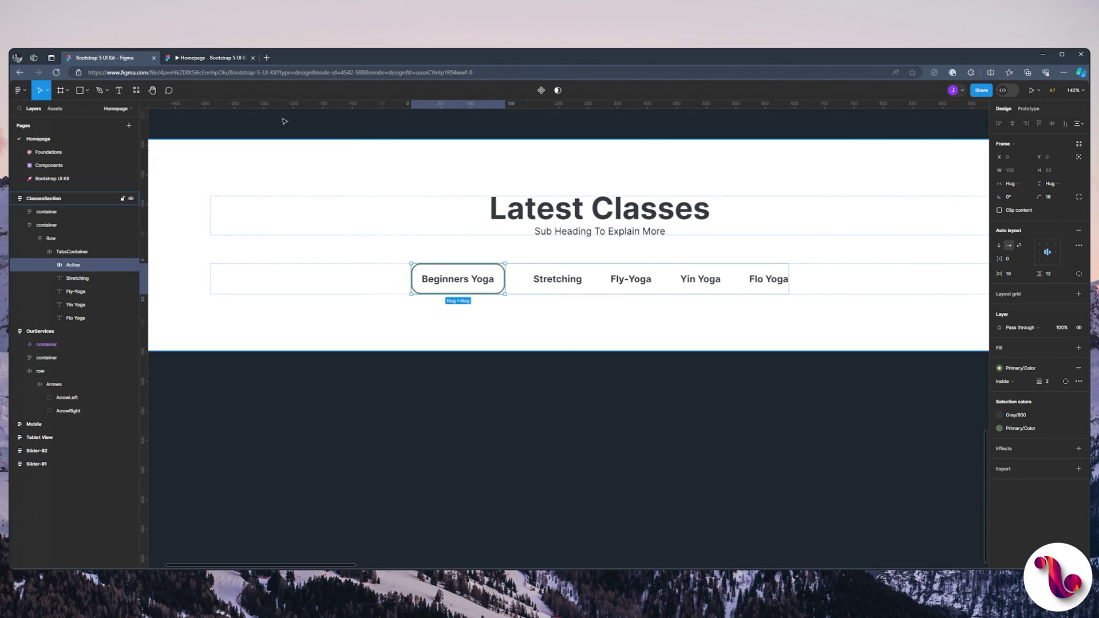
click(241, 62)
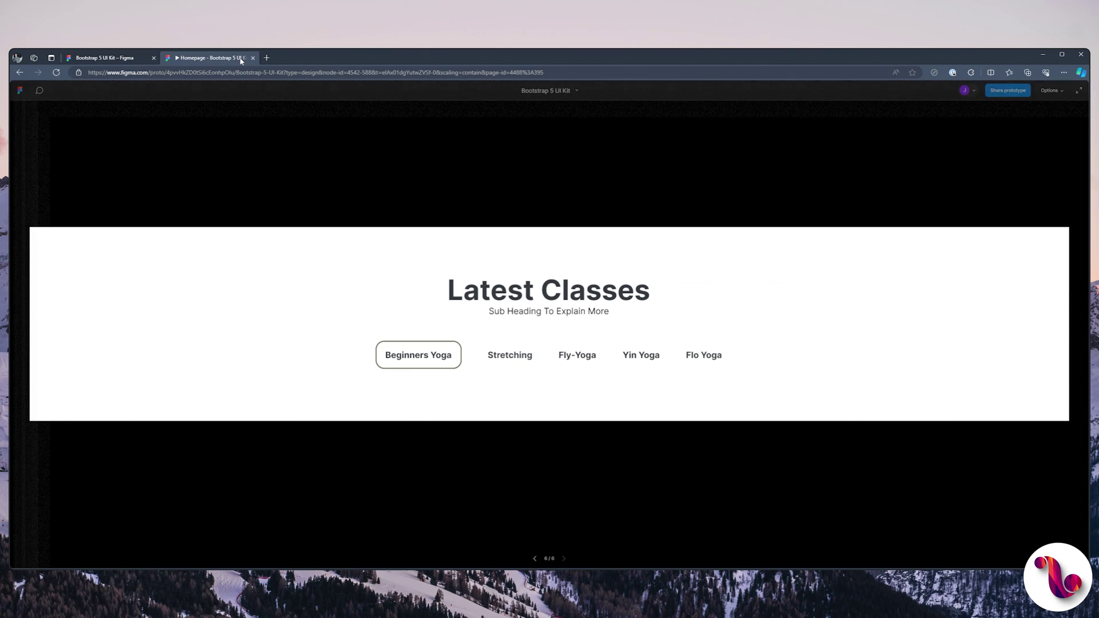
click(109, 58)
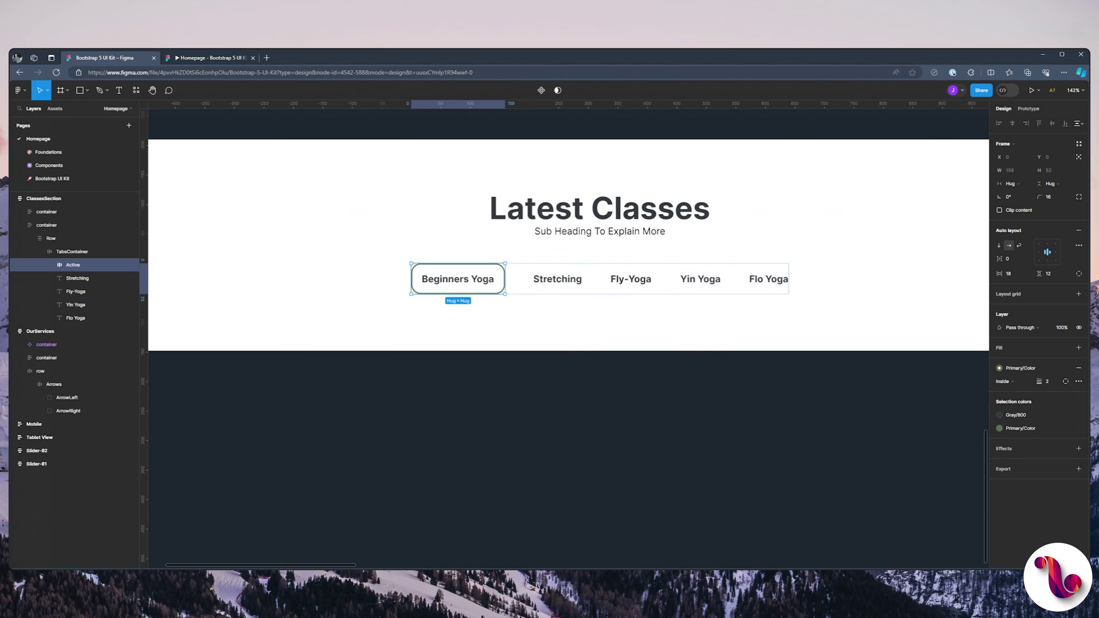
Set the Active tab's corner radius to 14 and check it in the prototype.
click(1050, 197)
key(Return)
click(209, 57)
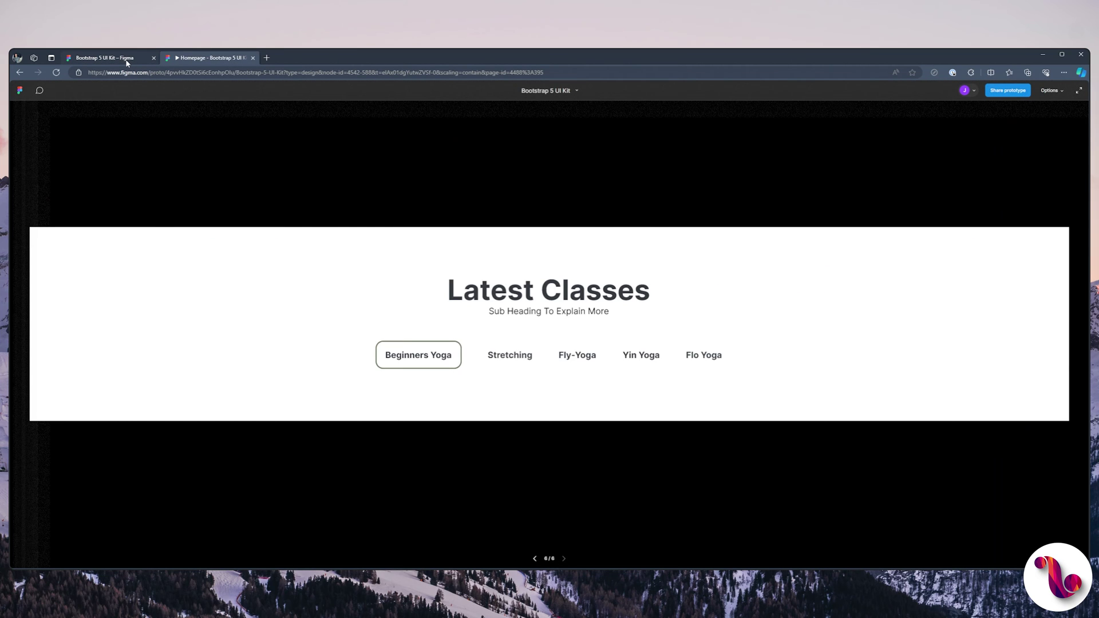
click(127, 59)
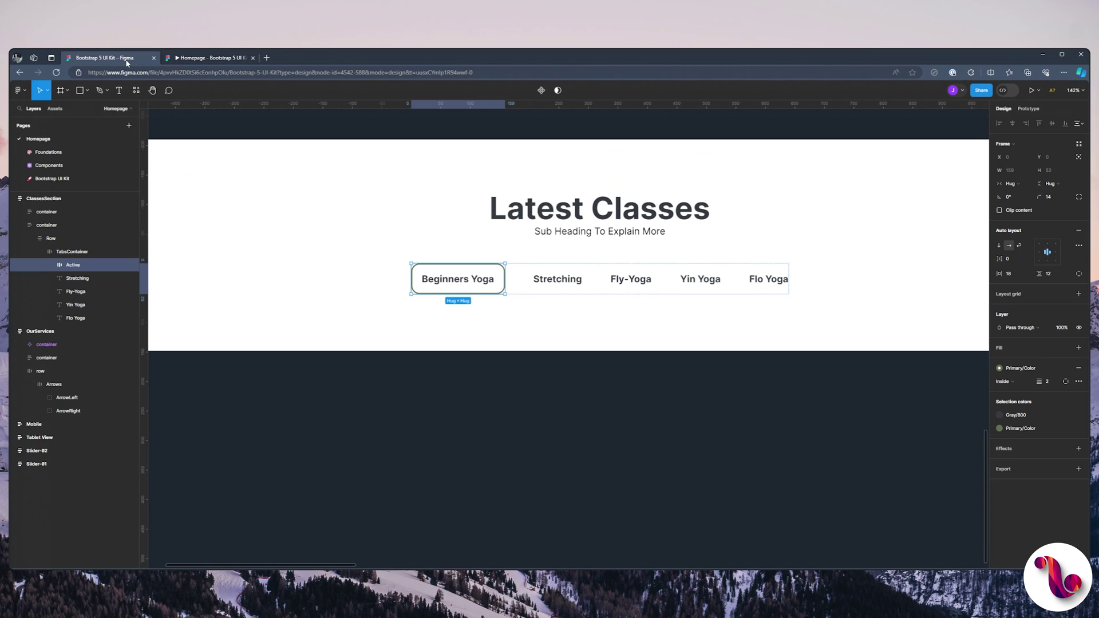
Recolour the Beginners Yoga label from Gray/800 to the Primary/Color style and preview it.
double_click(473, 285)
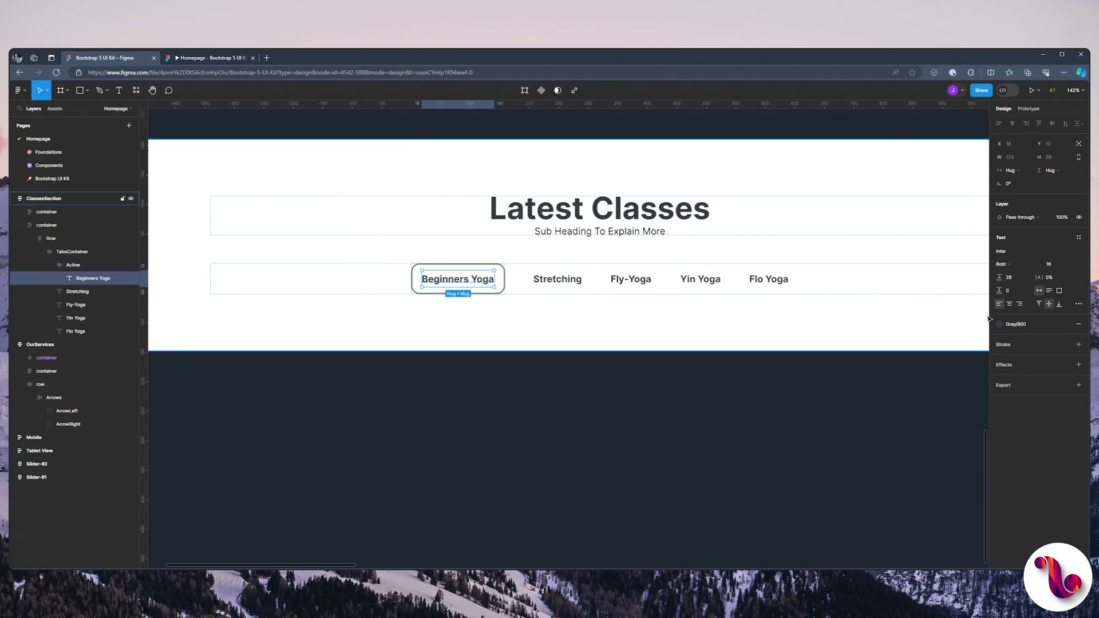
click(999, 324)
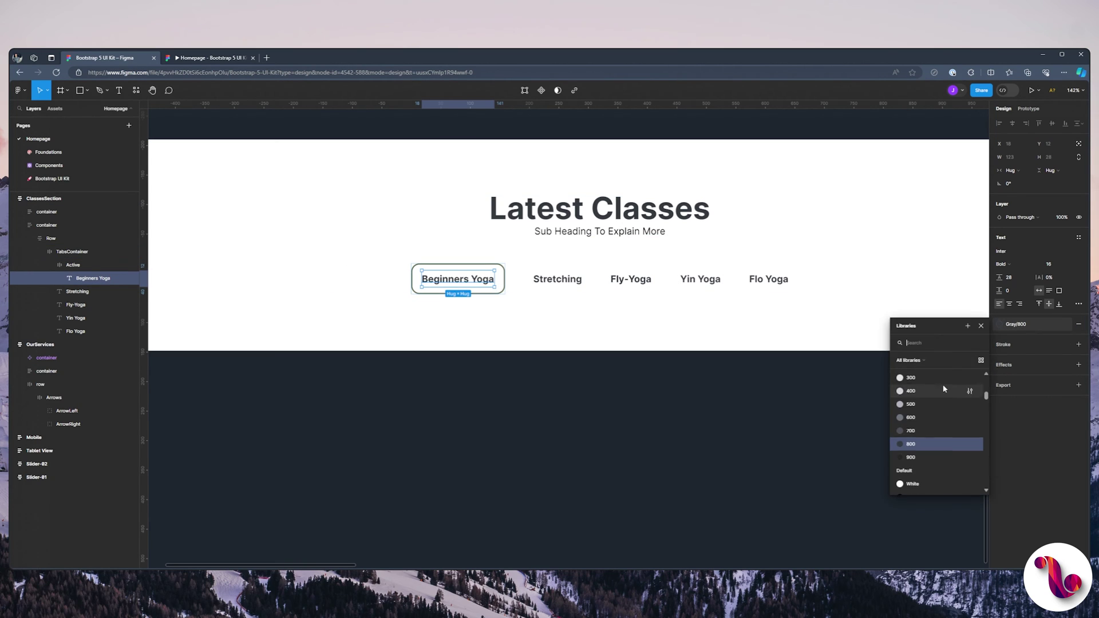
click(905, 393)
key(ctrl+Tab)
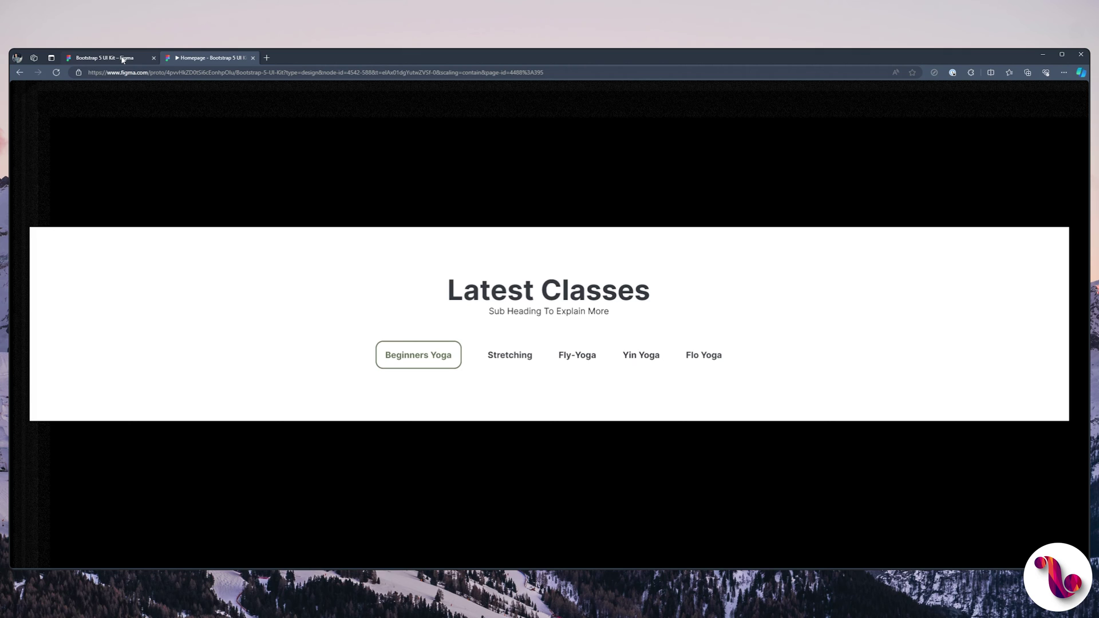
click(122, 60)
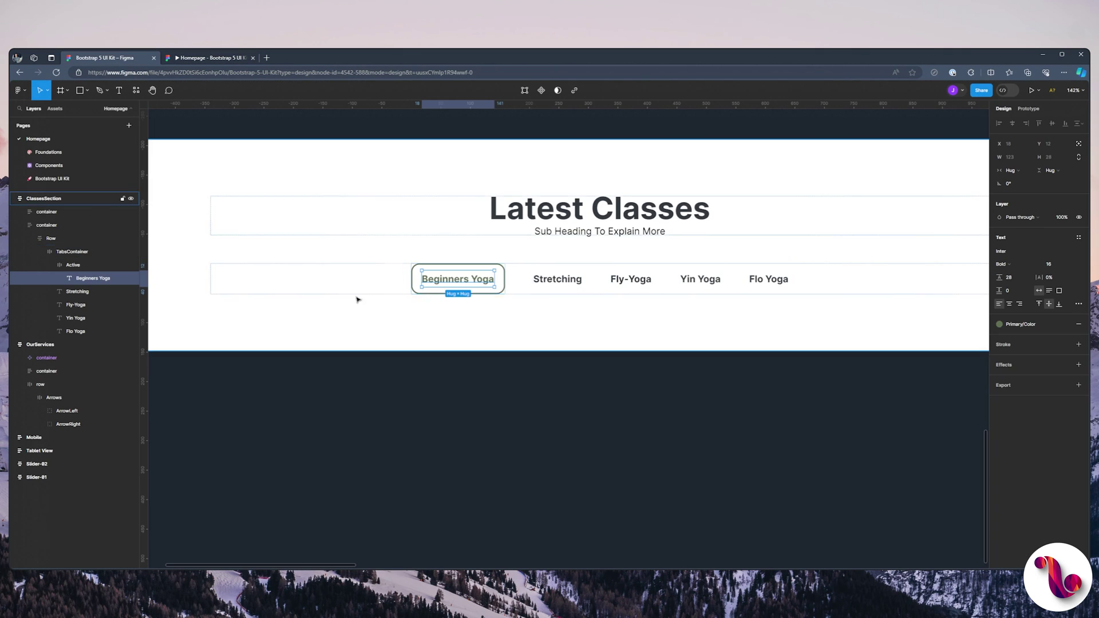
Duplicate the tab Row and delete the copy's TabsContainer, leaving an empty Row below.
click(30, 239)
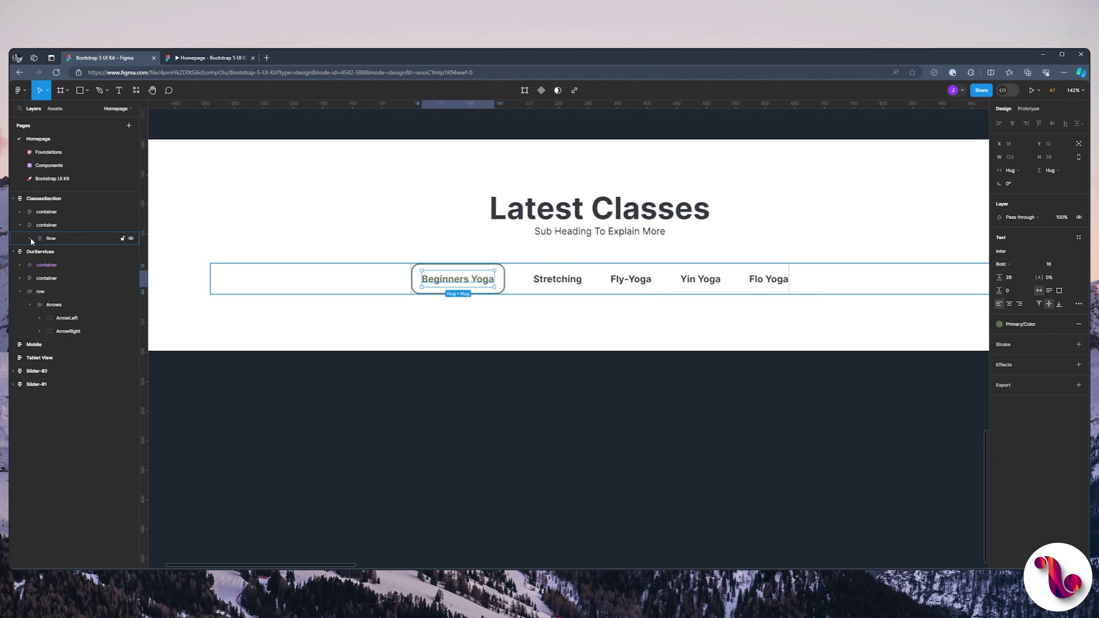
click(53, 238)
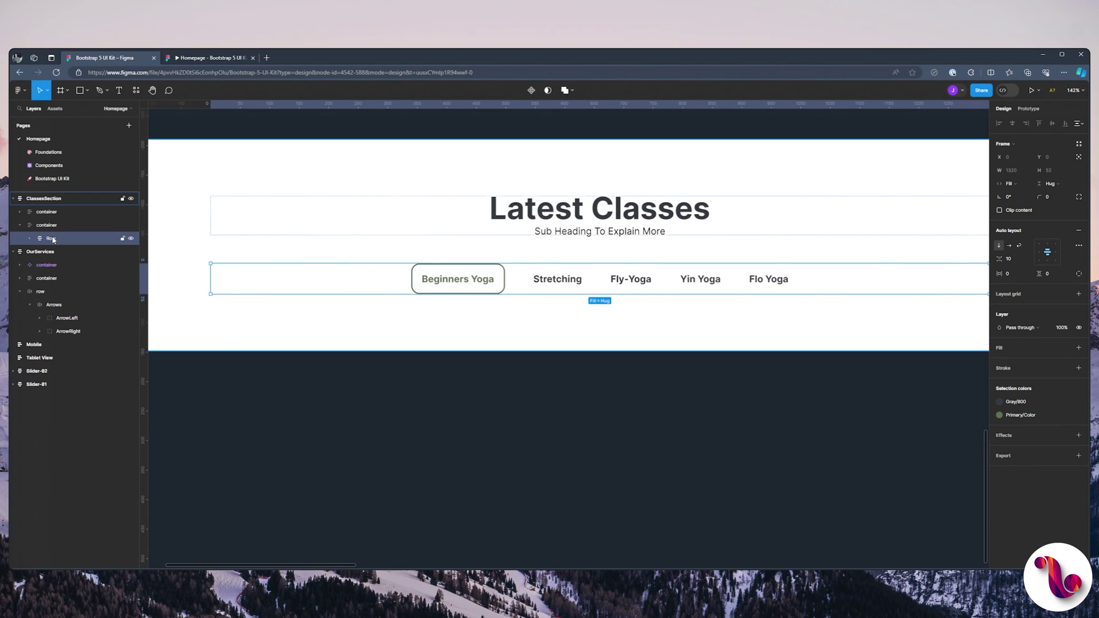
key(ctrl+d)
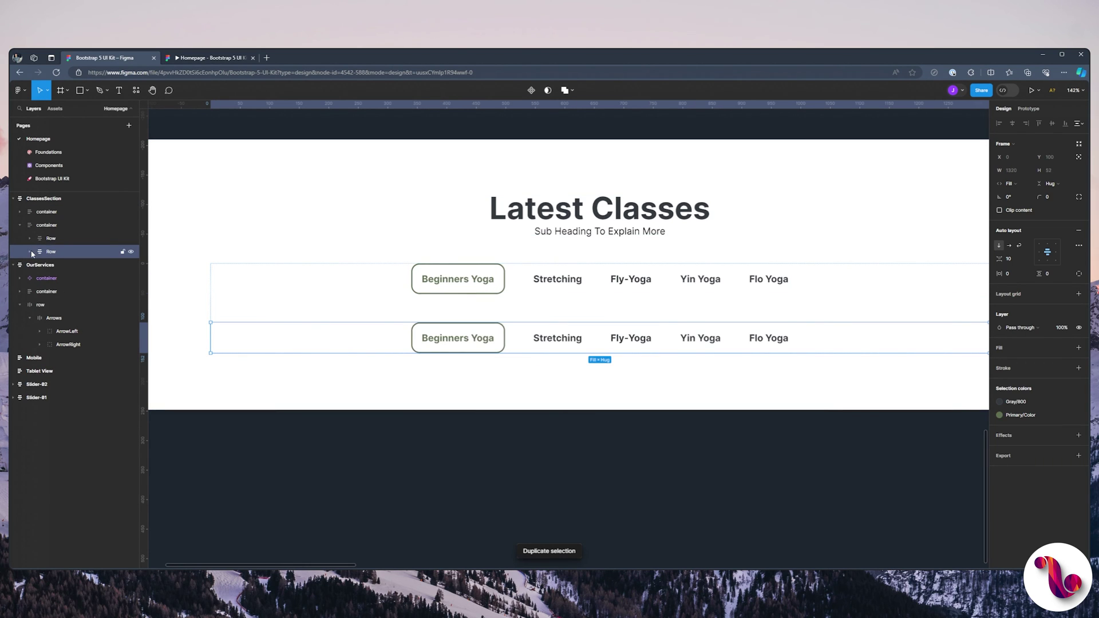
click(40, 264)
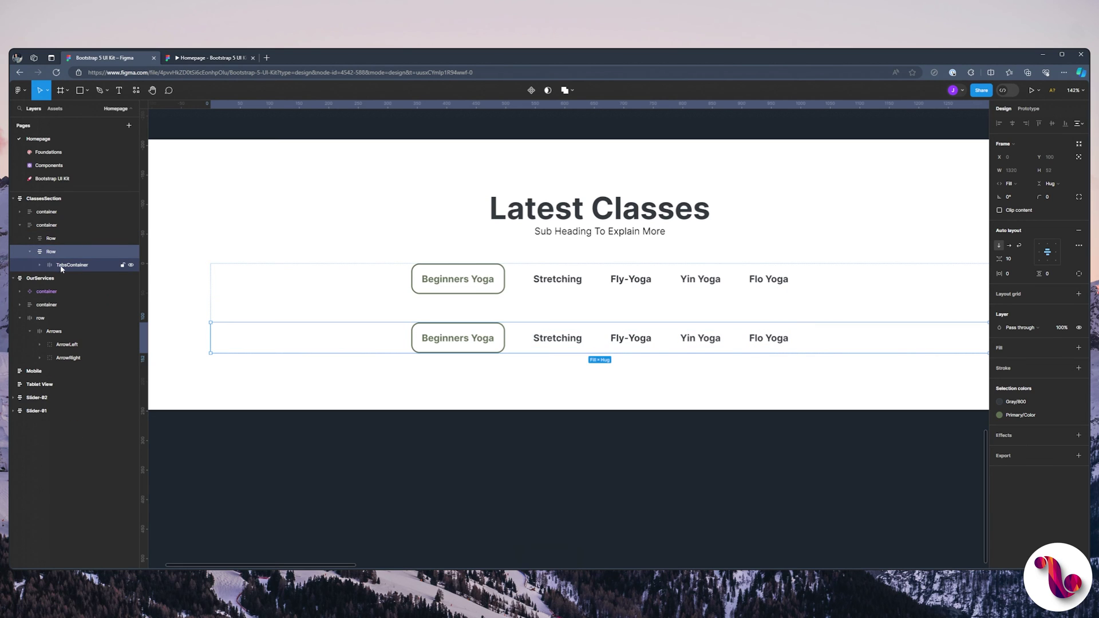
click(80, 263)
key(Delete)
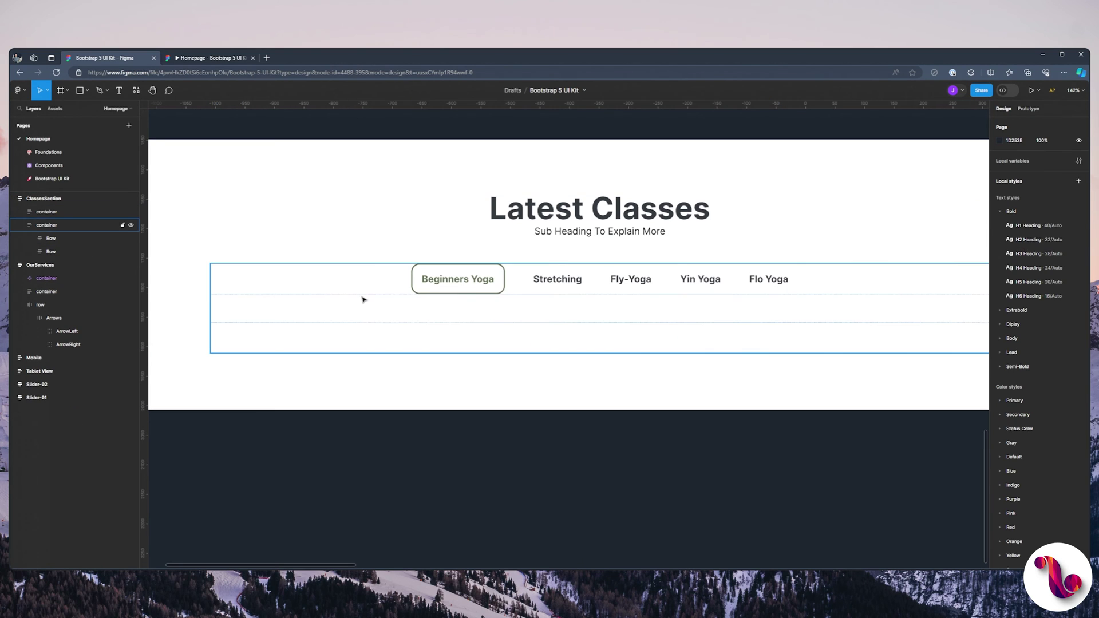
scroll(357, 293, down, 1)
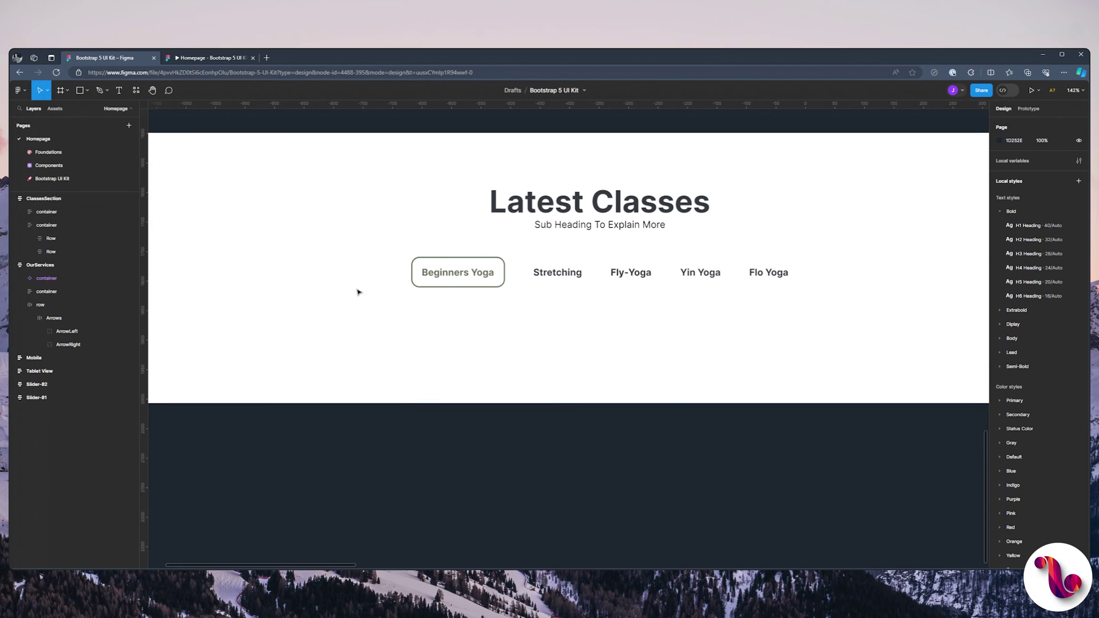
scroll(358, 293, down, 2)
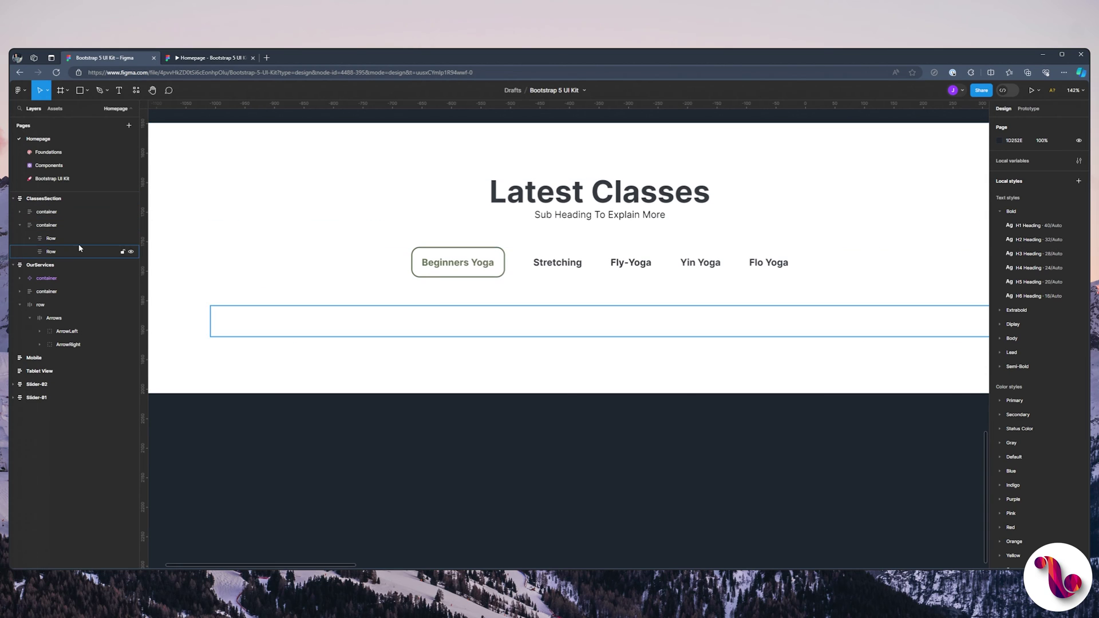
Draw a grey placeholder rectangle, Rectangle 1, inside the empty second Row.
click(65, 250)
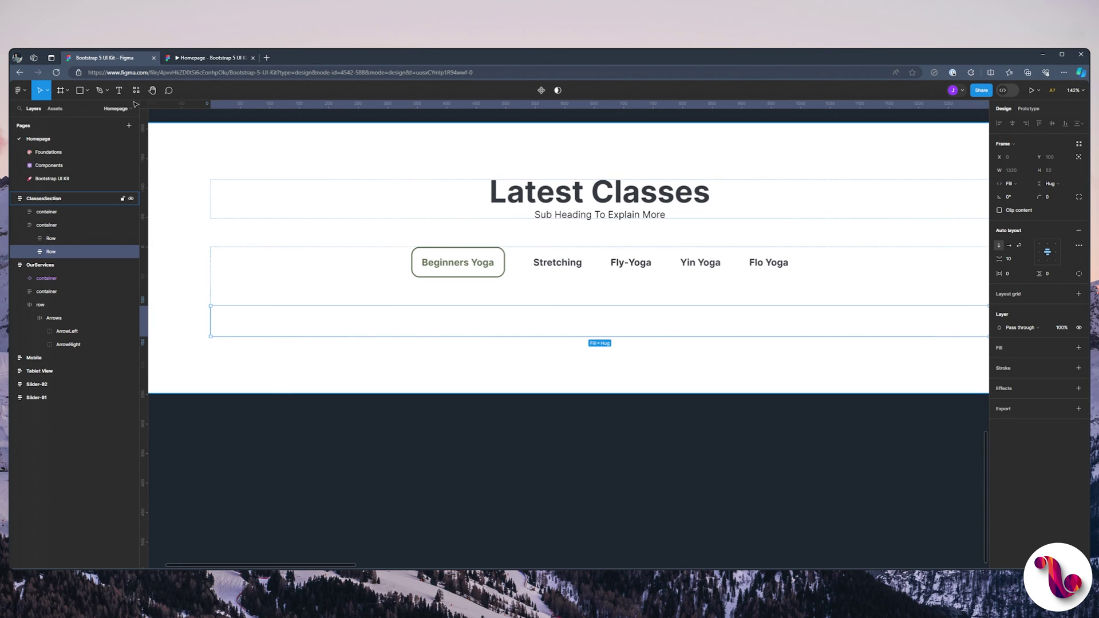
click(79, 91)
mouse_move(238, 307)
mouse_down()
mouse_move(404, 523)
mouse_move(363, 530)
mouse_move(405, 531)
mouse_up()
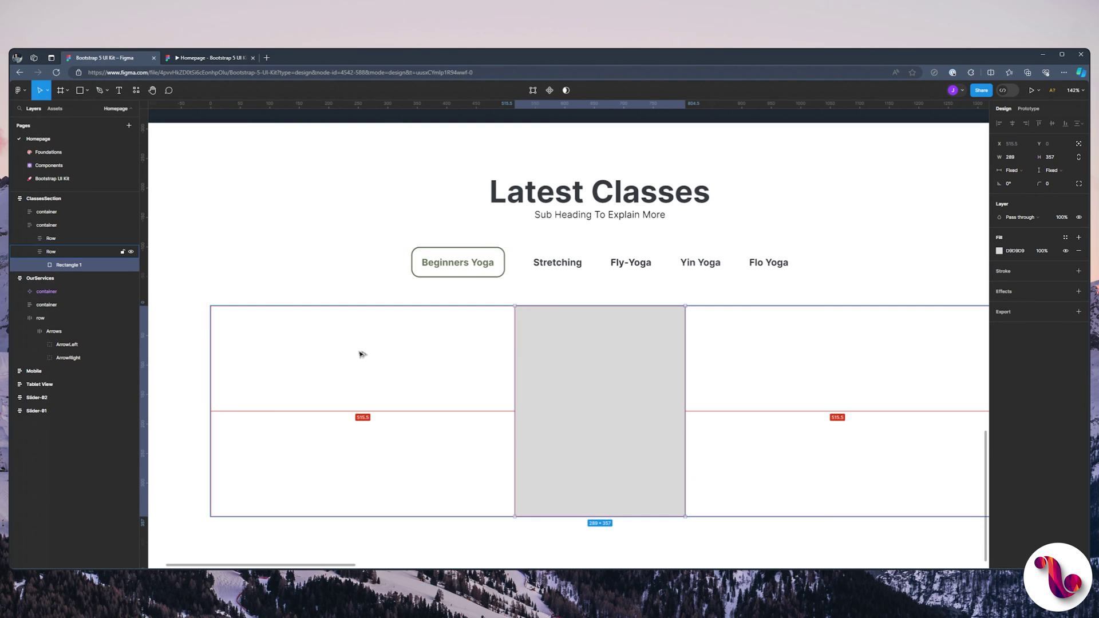
scroll(362, 352, down, 1)
ctrl+scroll(360, 346, down, 5)
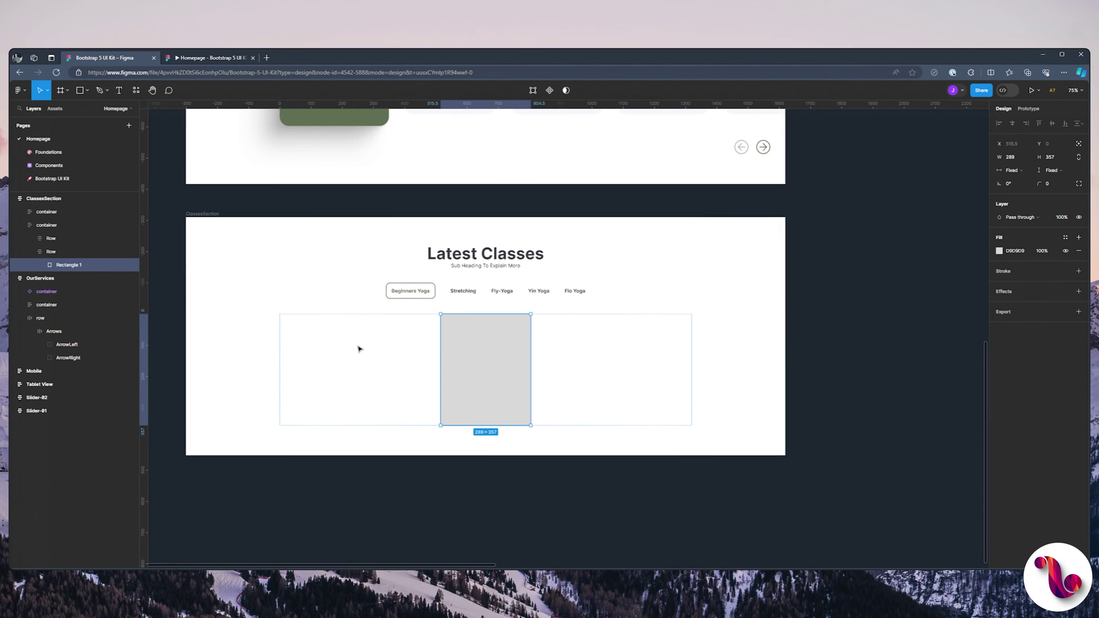
ctrl+scroll(359, 349, down, 1)
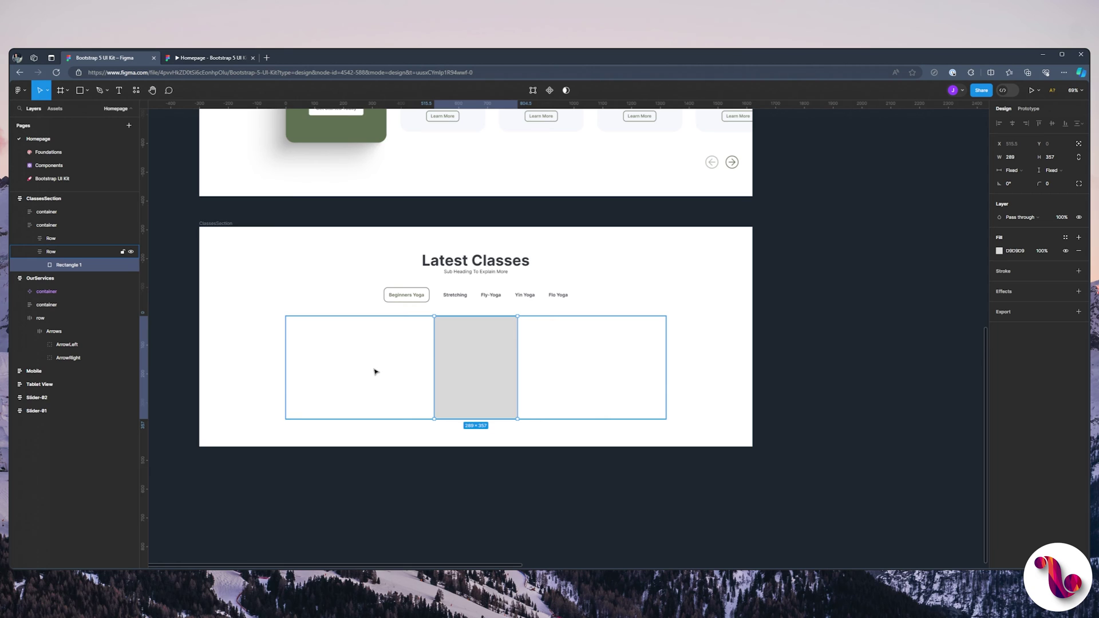
ctrl+scroll(375, 371, up, 5)
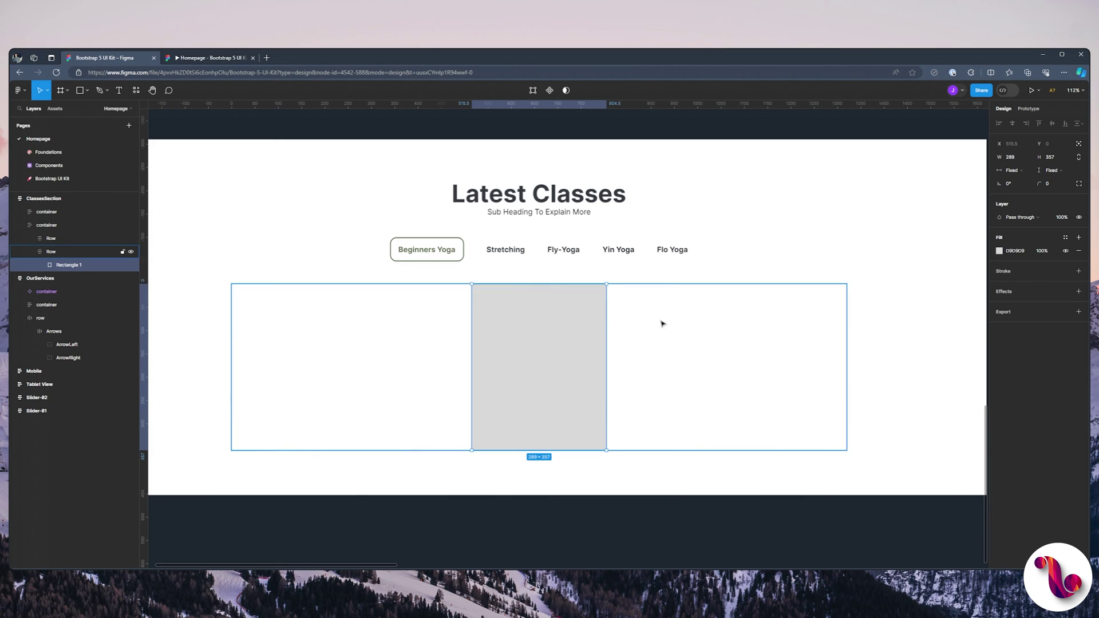
Set Rectangle 1's fill to an image of a woman stretching at a ballet barre.
click(1000, 251)
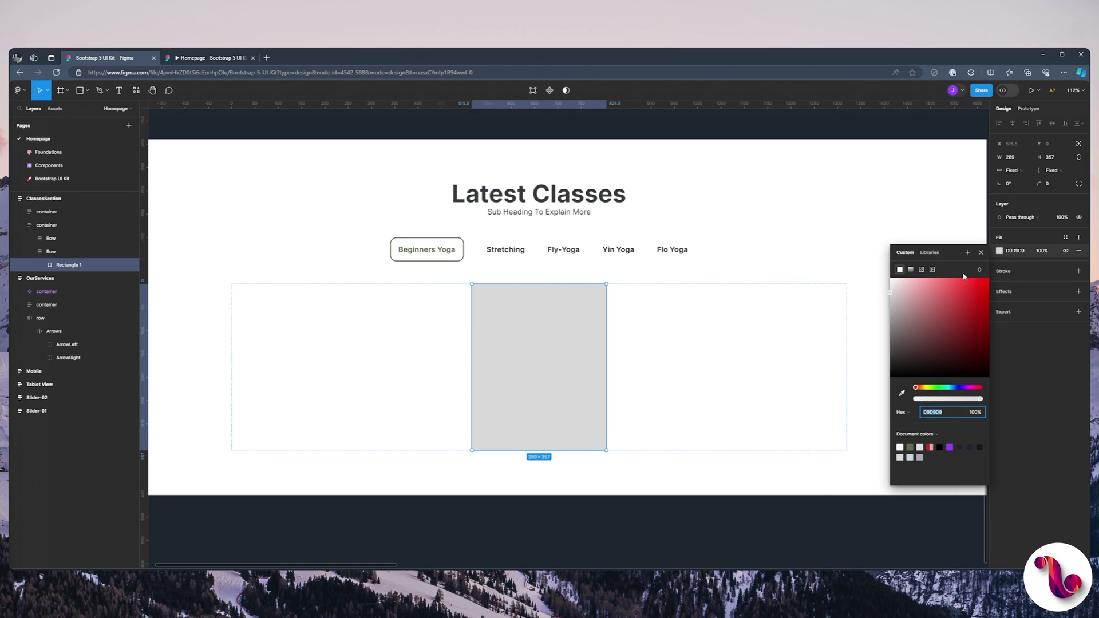
click(921, 269)
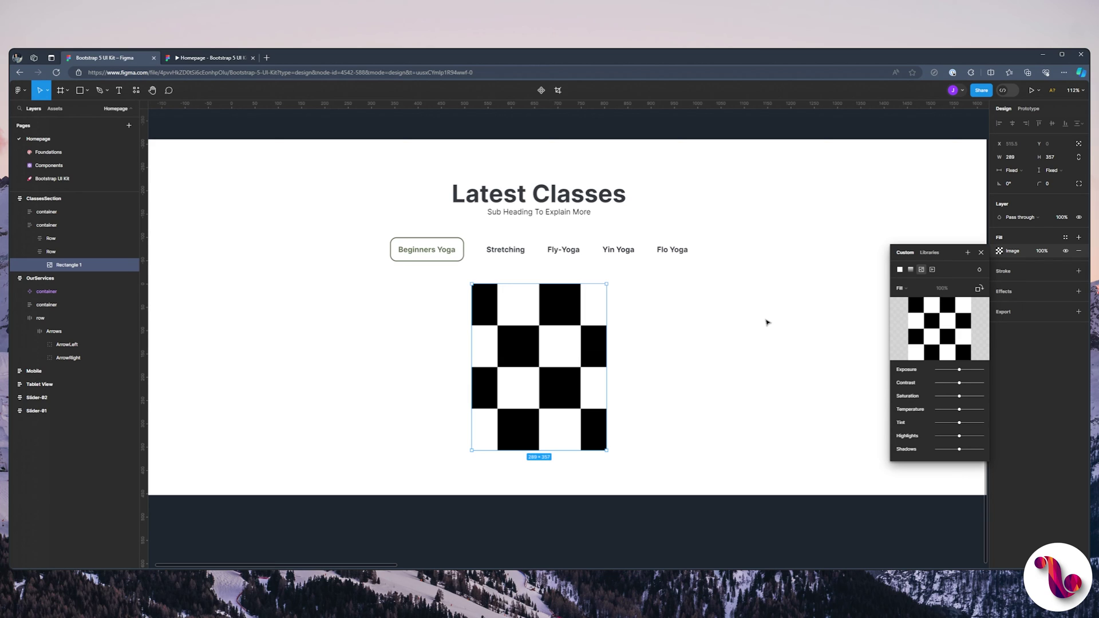
scroll(767, 322, down, 1)
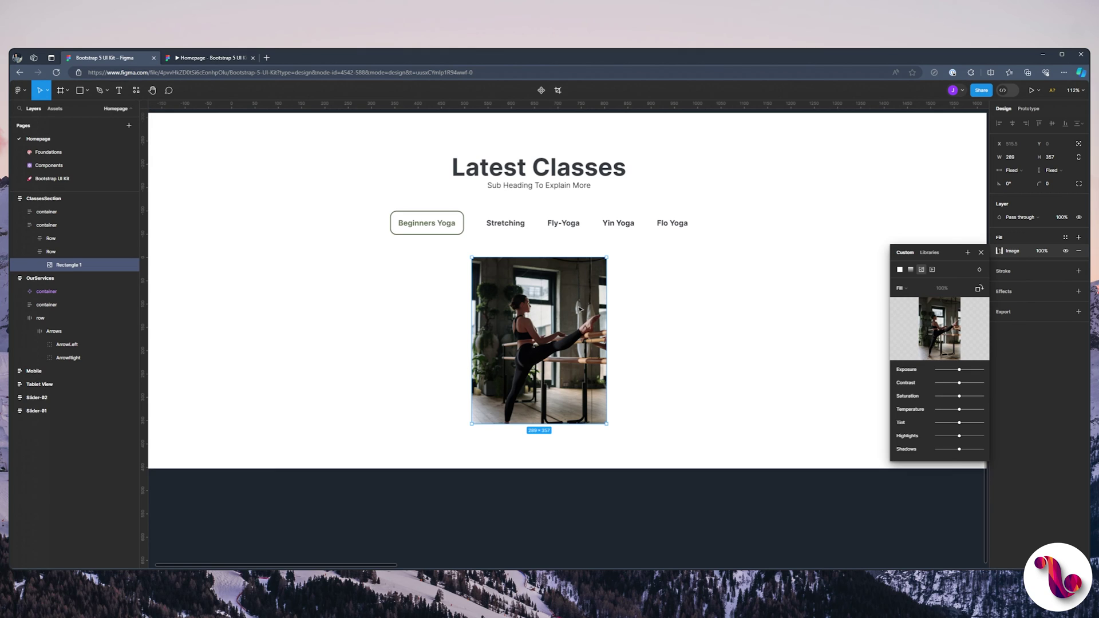
Switch the photo fill to Crop mode, then enlarge and reposition the photo within the crop.
click(906, 289)
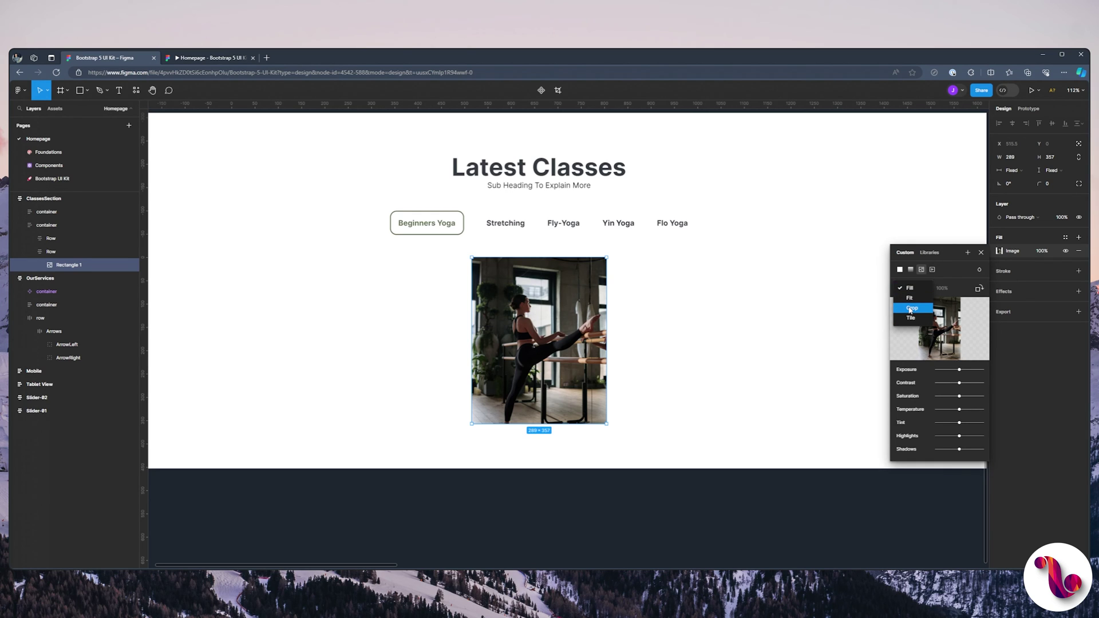
click(911, 310)
scroll(656, 308, down, 1)
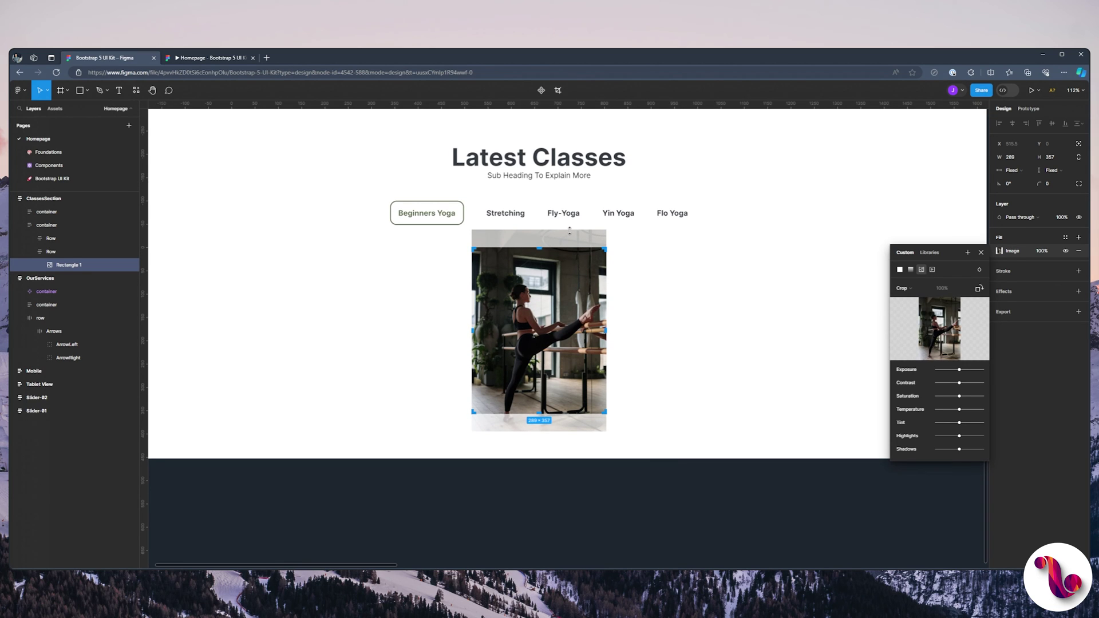
mouse_move(570, 231)
mouse_down()
mouse_move(569, 201)
mouse_move(563, 231)
mouse_up()
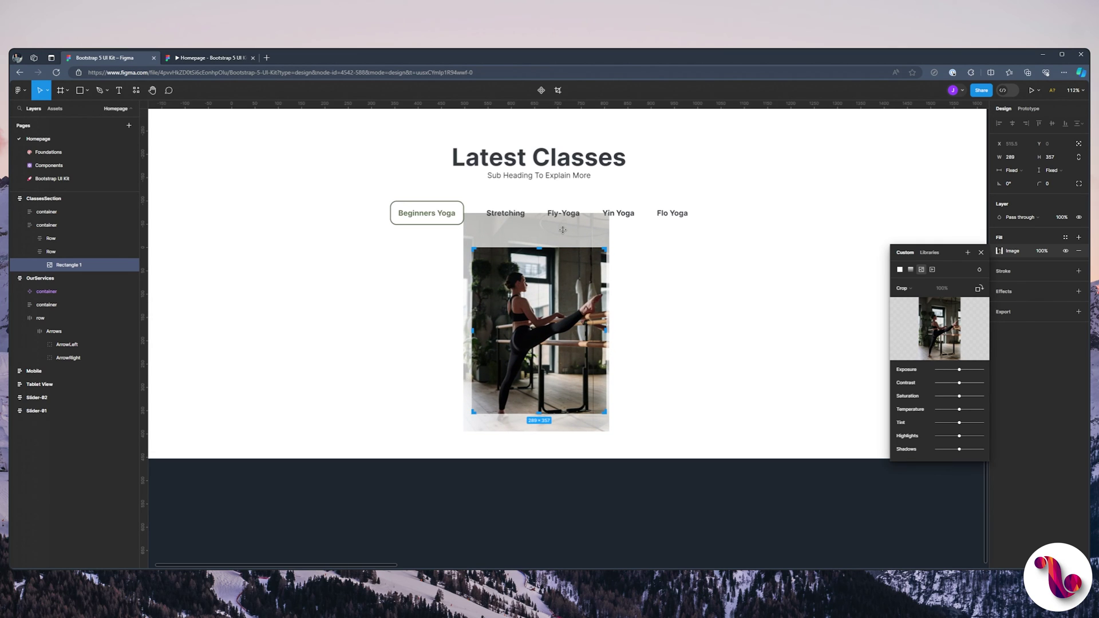
drag(562, 231, 557, 222)
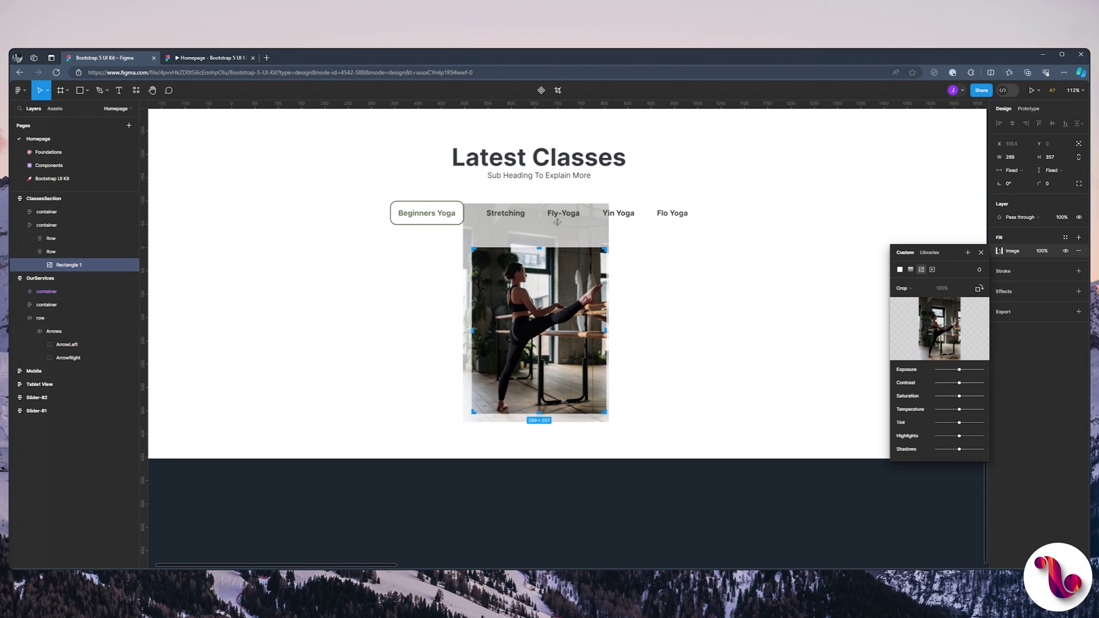
key(Escape)
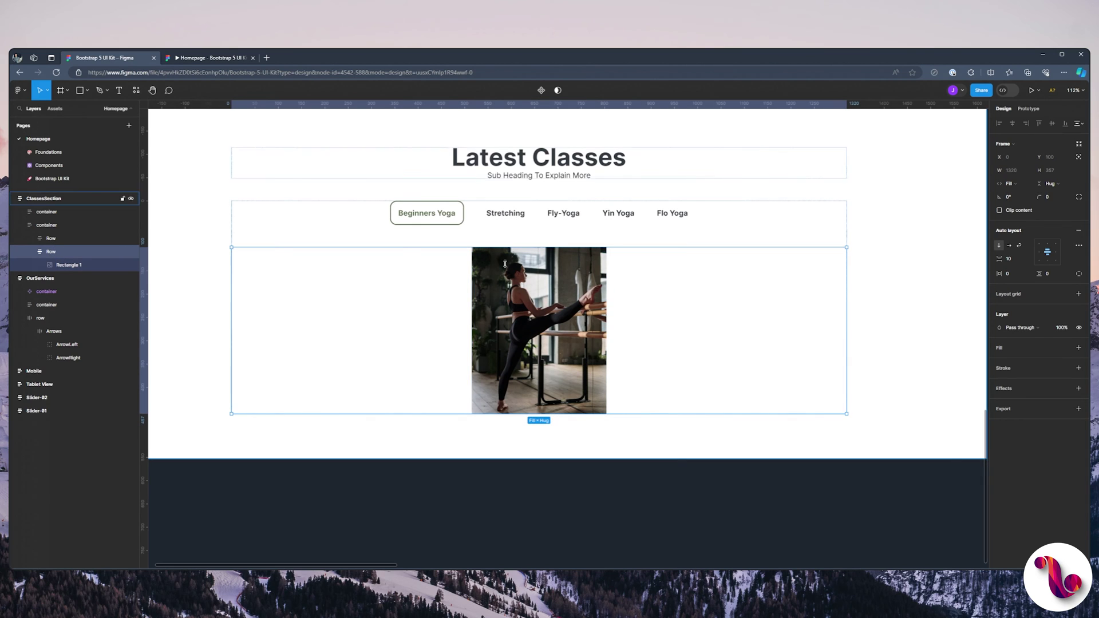
Raise the photo fill's exposure slightly.
click(999, 251)
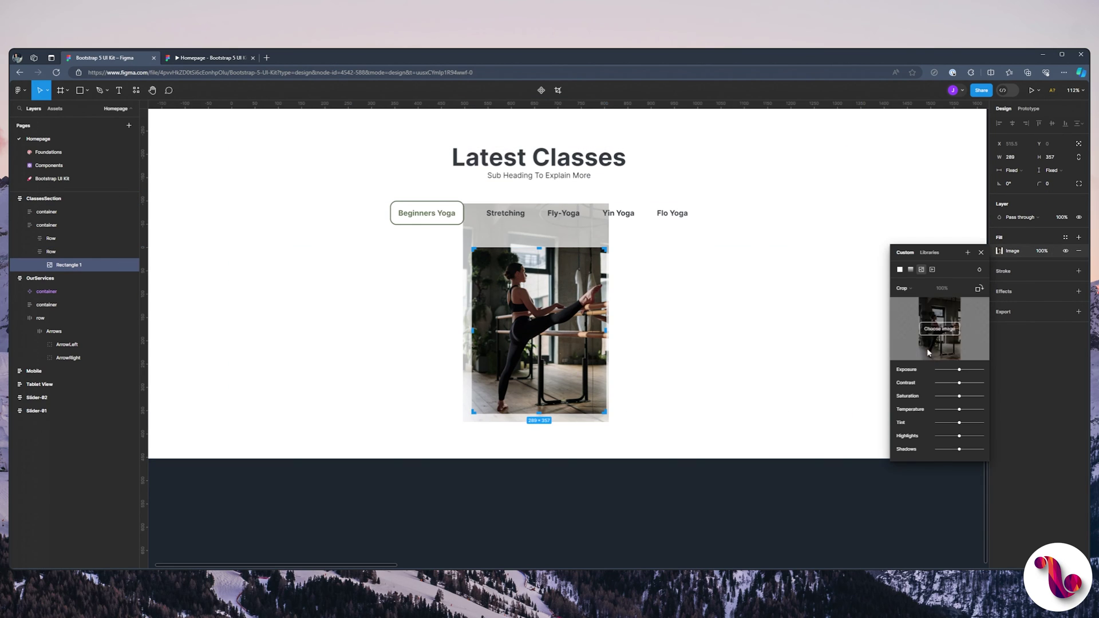
drag(960, 371, 961, 372)
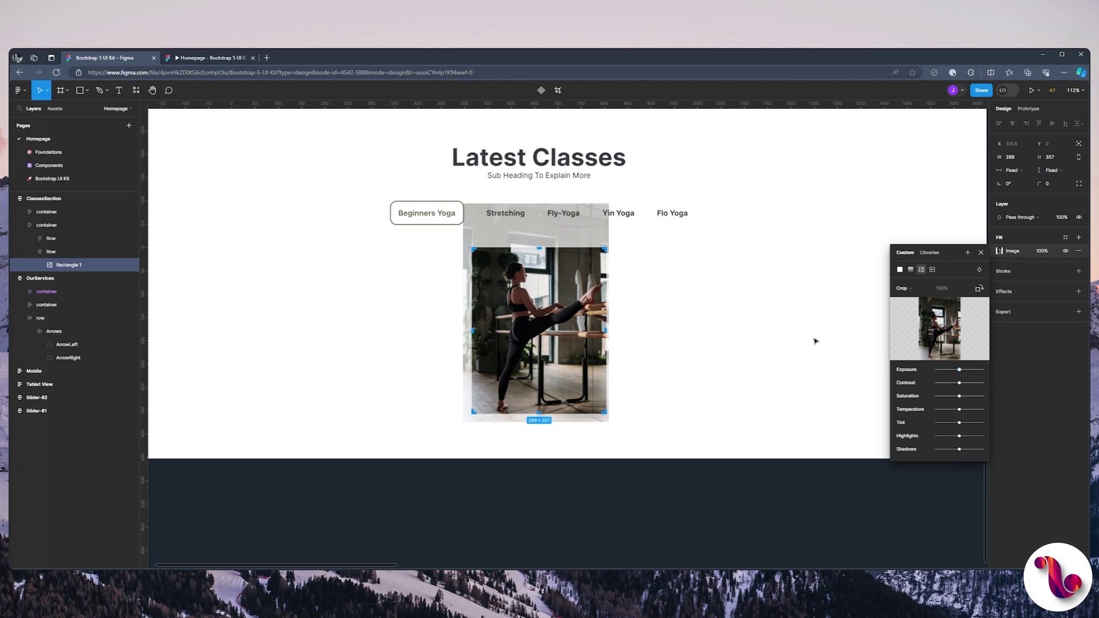
click(982, 253)
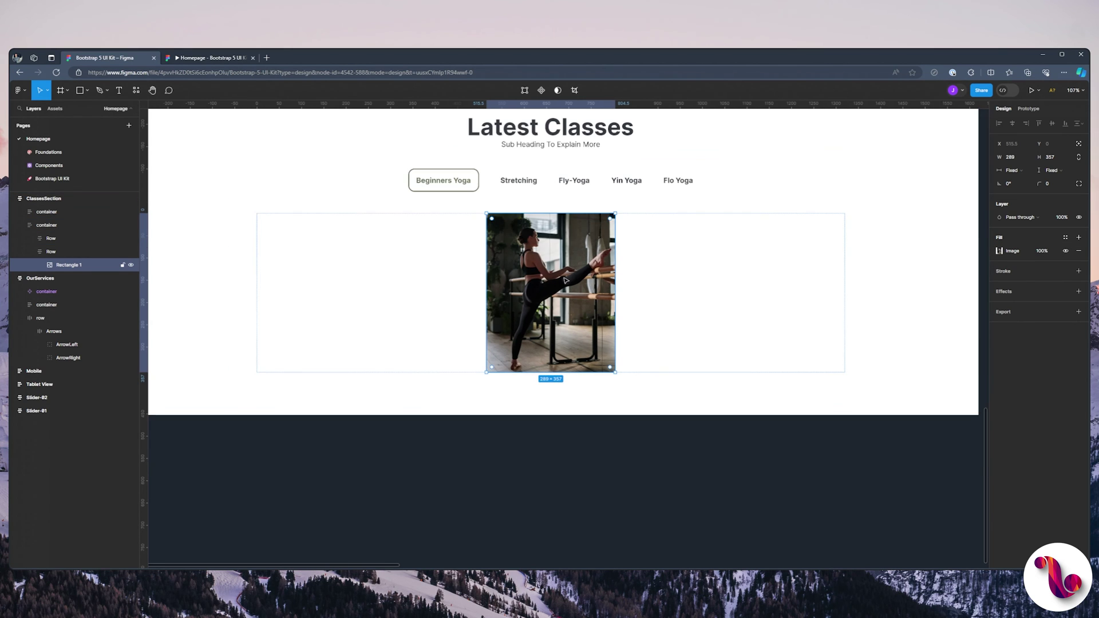
Give the yoga photo a corner radius of 24.
scroll(577, 274, up, 3)
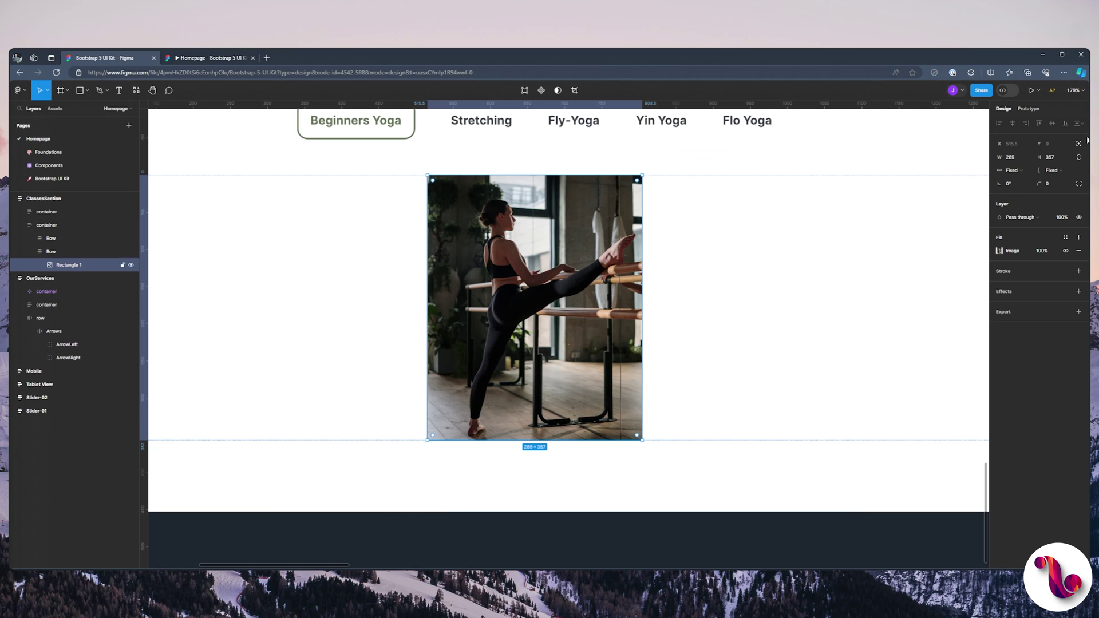
click(1062, 187)
text(24)
key(Return)
click(745, 218)
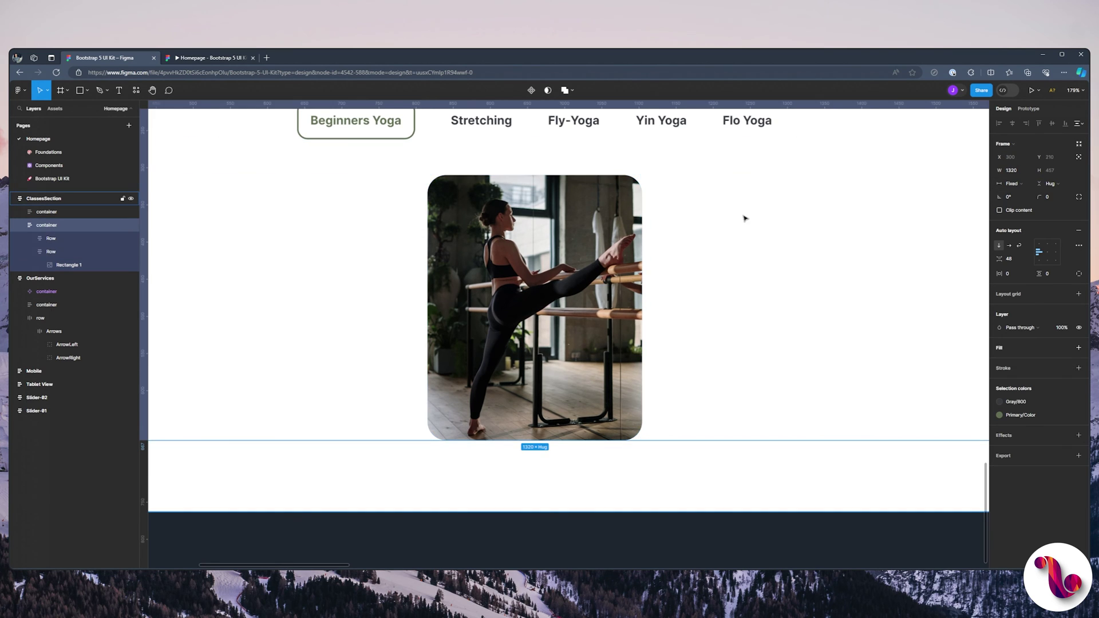
scroll(745, 218, down, 2)
Rename the photo layer to ImageLeft.
click(584, 184)
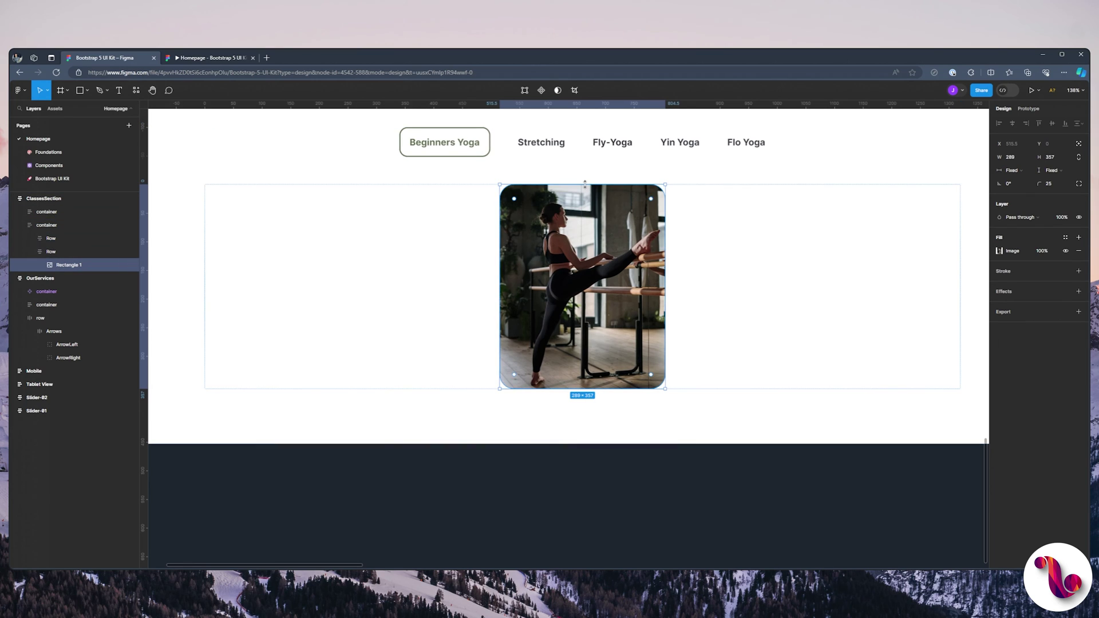
double_click(73, 266)
text(ImageLeft)
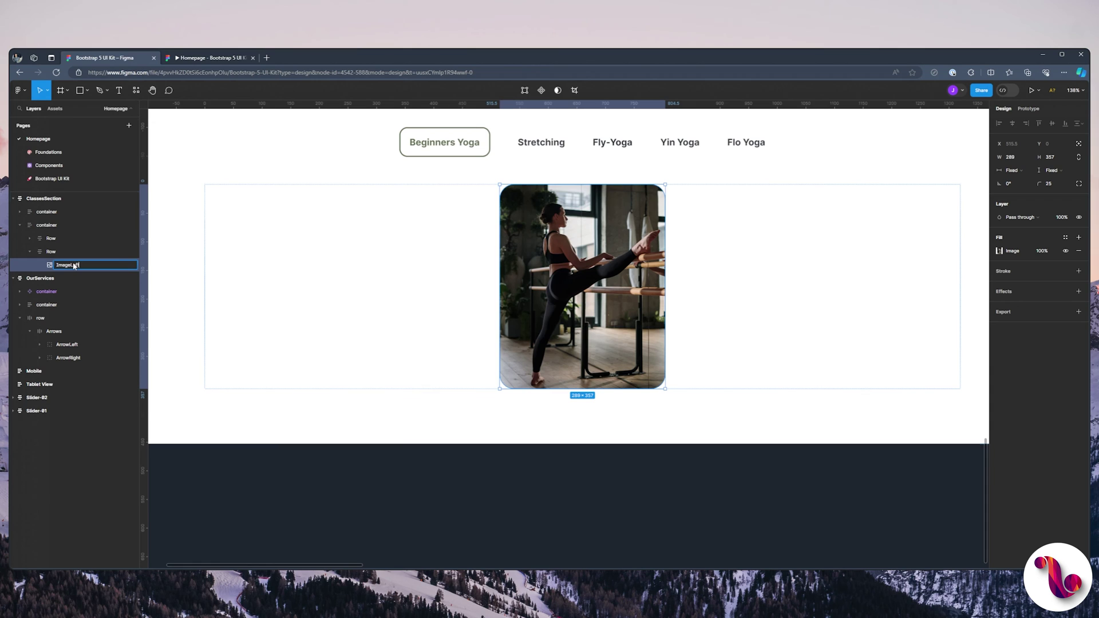
key(Return)
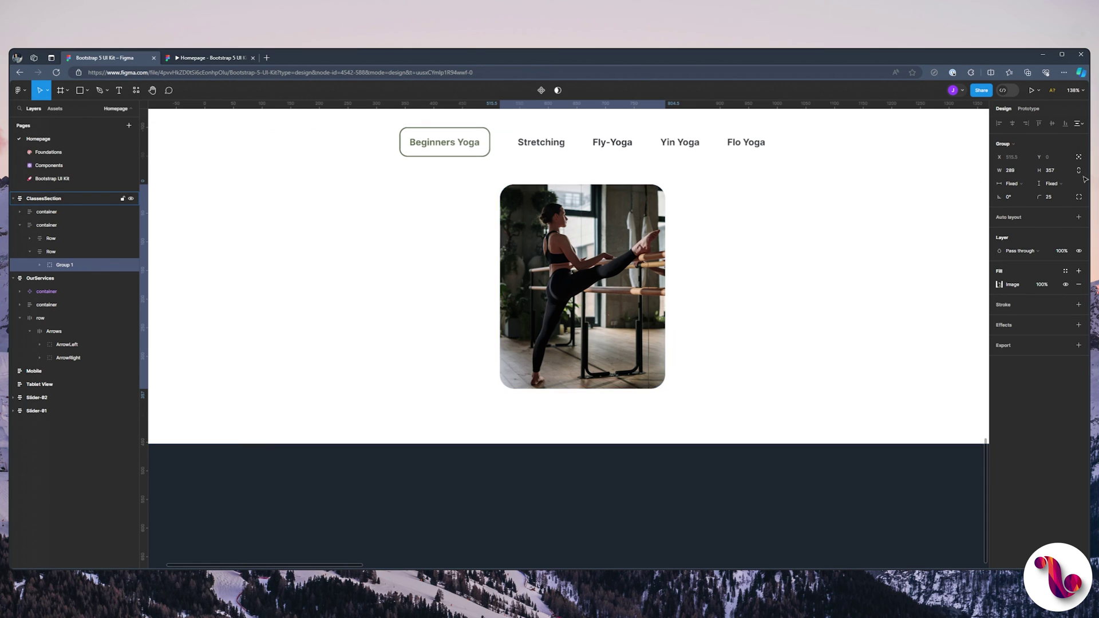
Wrap the photo in an auto-layout frame named Left /col-md-6.
key(shift+a)
double_click(78, 265)
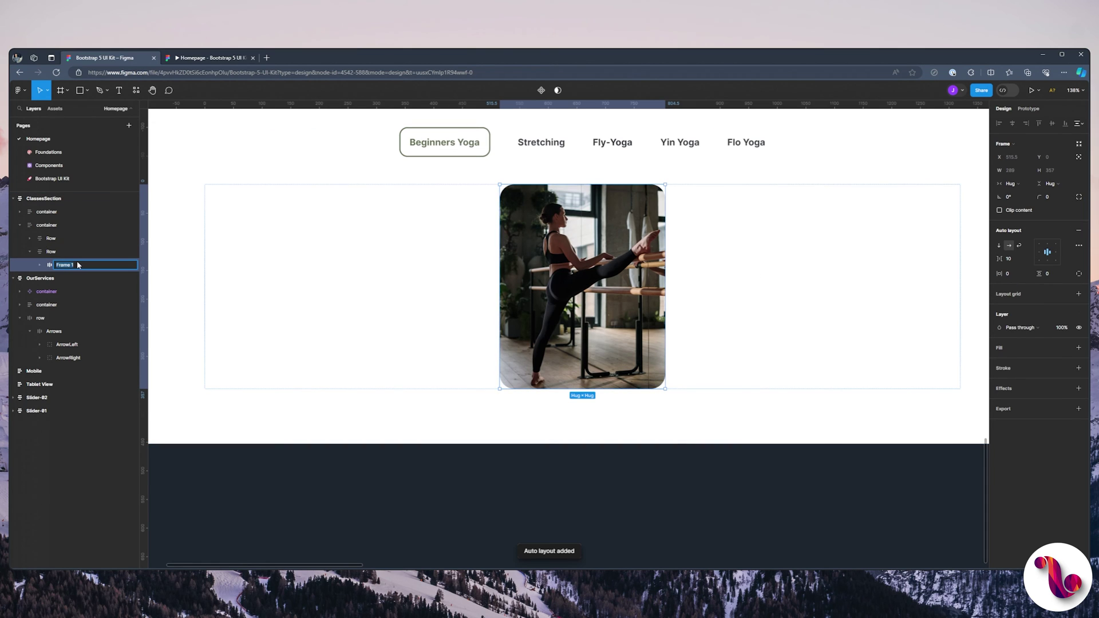
text(Left)
text( /)
text(col-md)
text(-6)
key(Return)
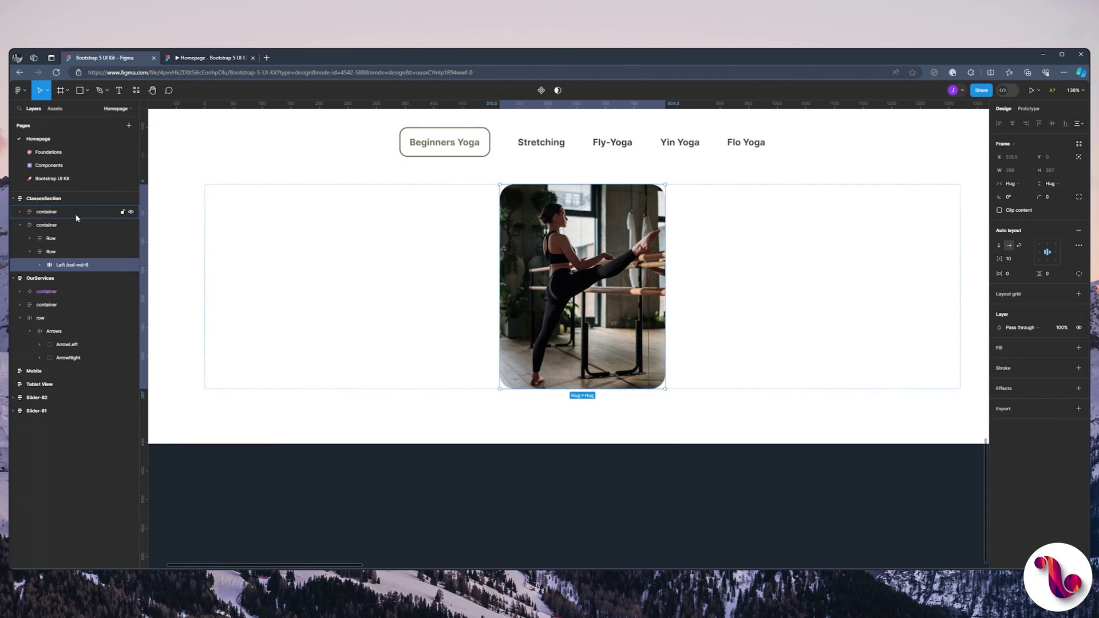
Give the photo's Row horizontal auto layout with Auto spacing and vertically centred items.
click(53, 254)
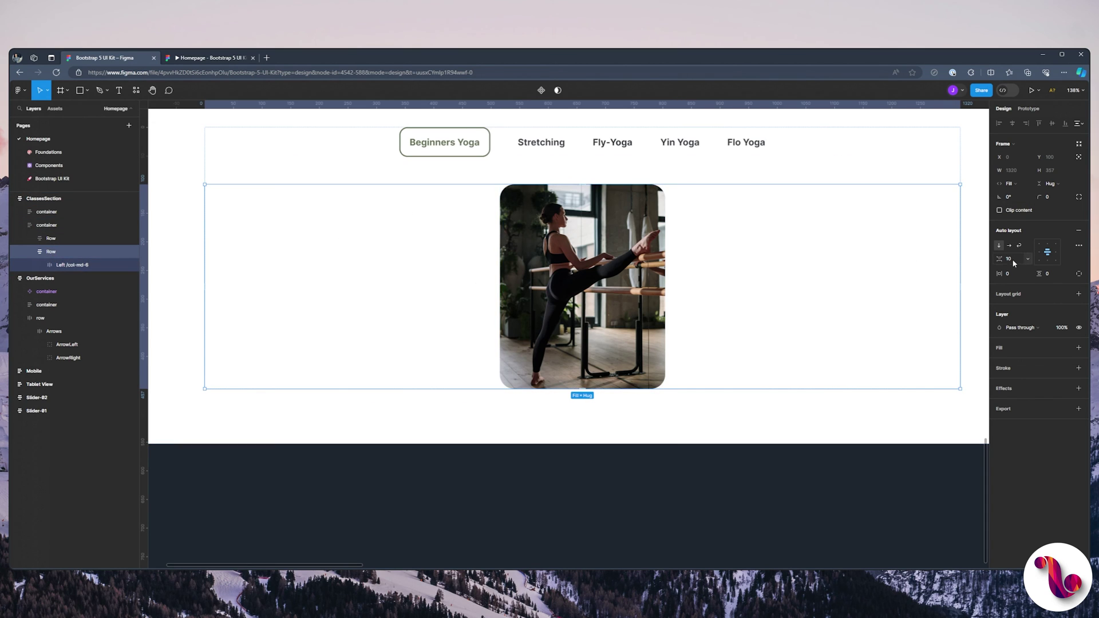
click(1028, 260)
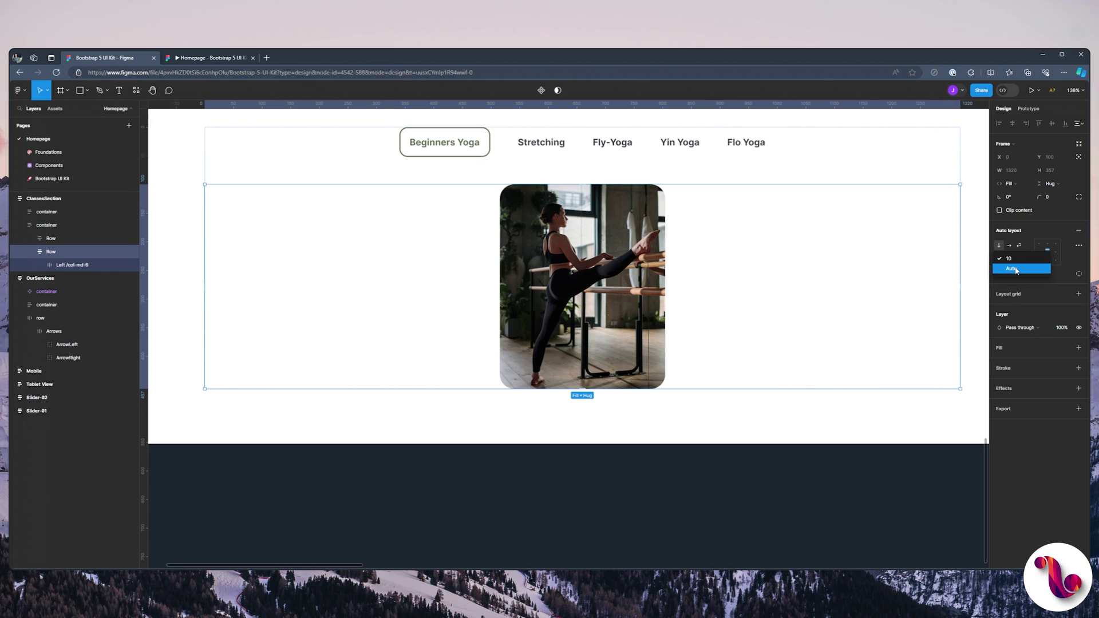
click(1017, 270)
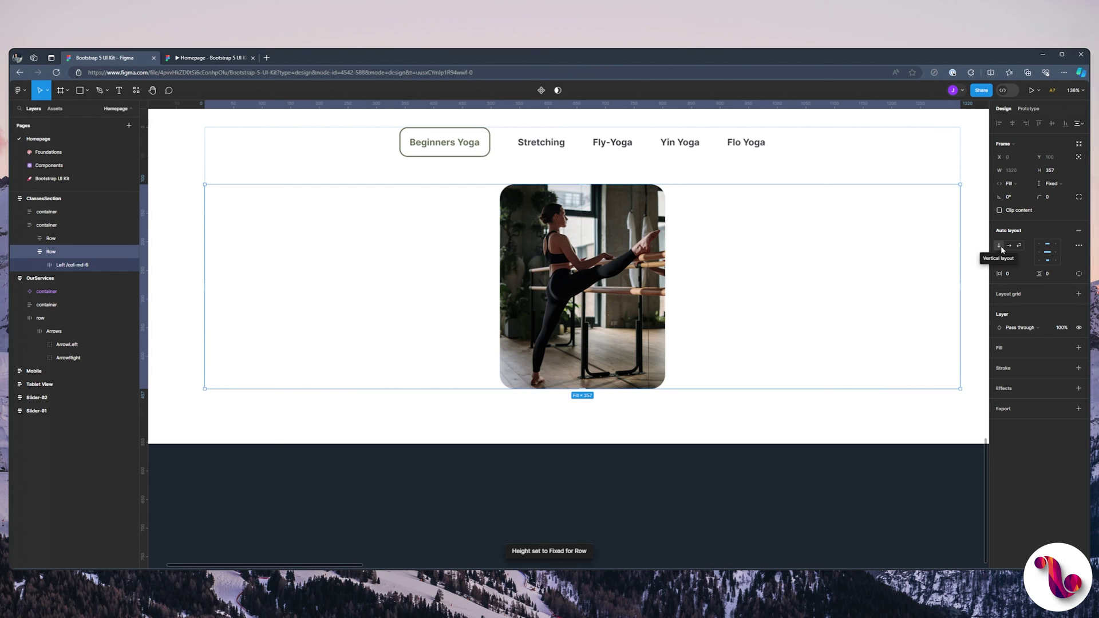
click(1010, 246)
click(1044, 253)
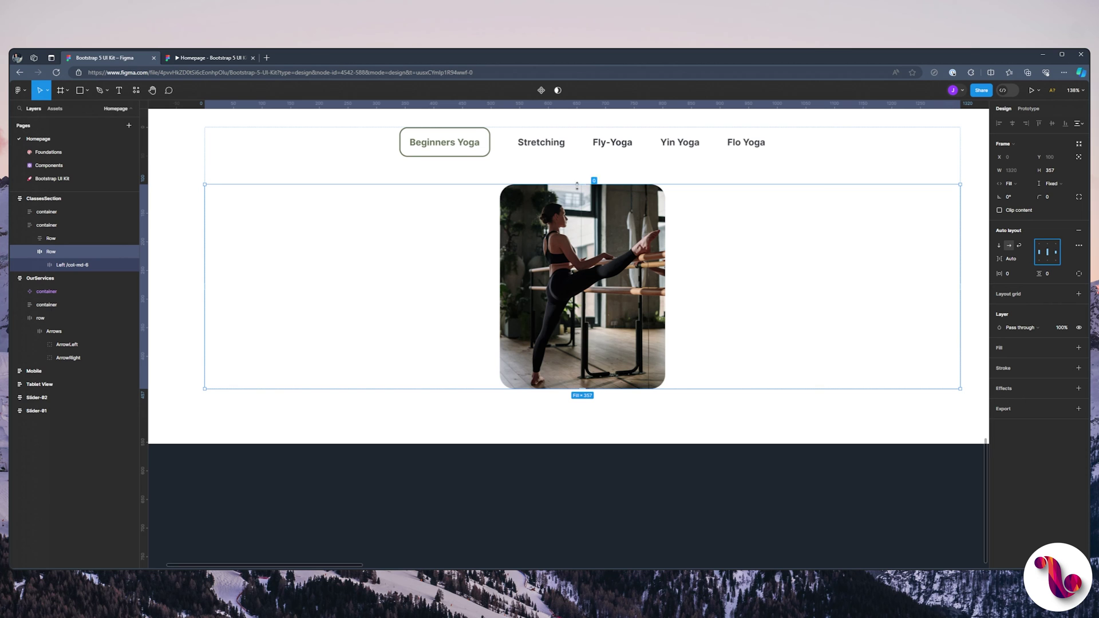
scroll(621, 237, down, 4)
scroll(621, 238, down, 2)
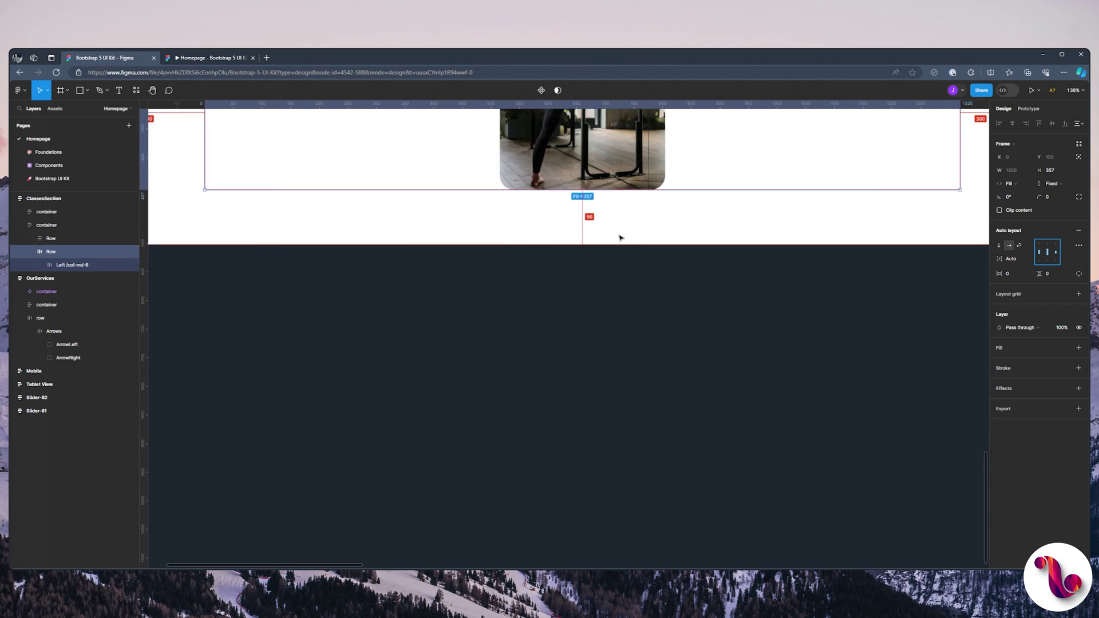
scroll(622, 237, down, 6)
Select the Spa Area card's heading, paragraph and card, then collapse its layers.
scroll(601, 366, up, 5)
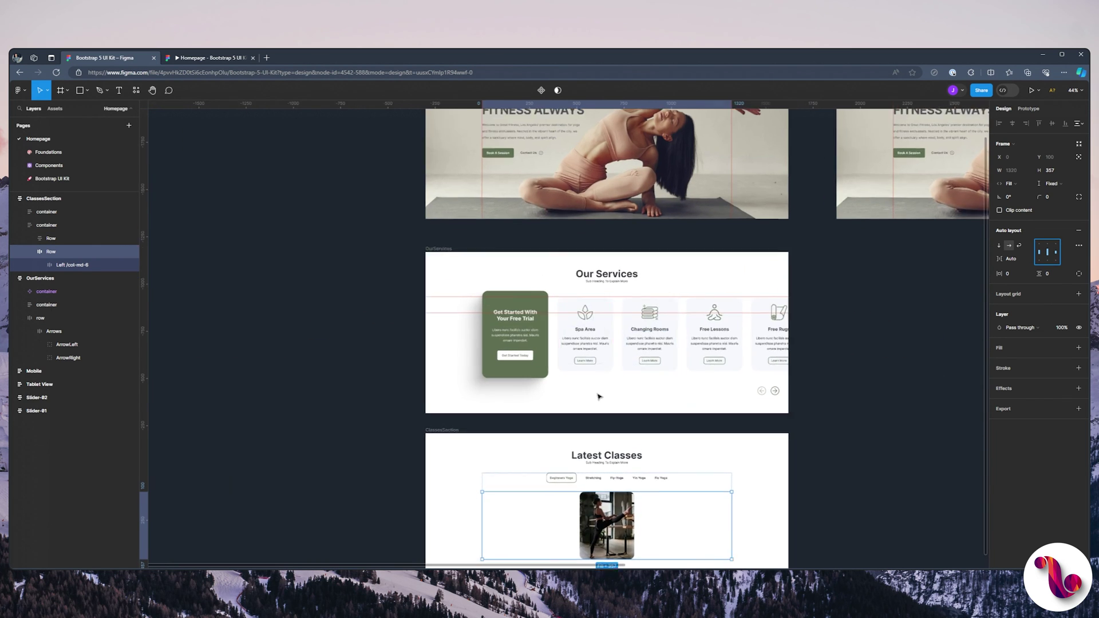
scroll(565, 344, down, 2)
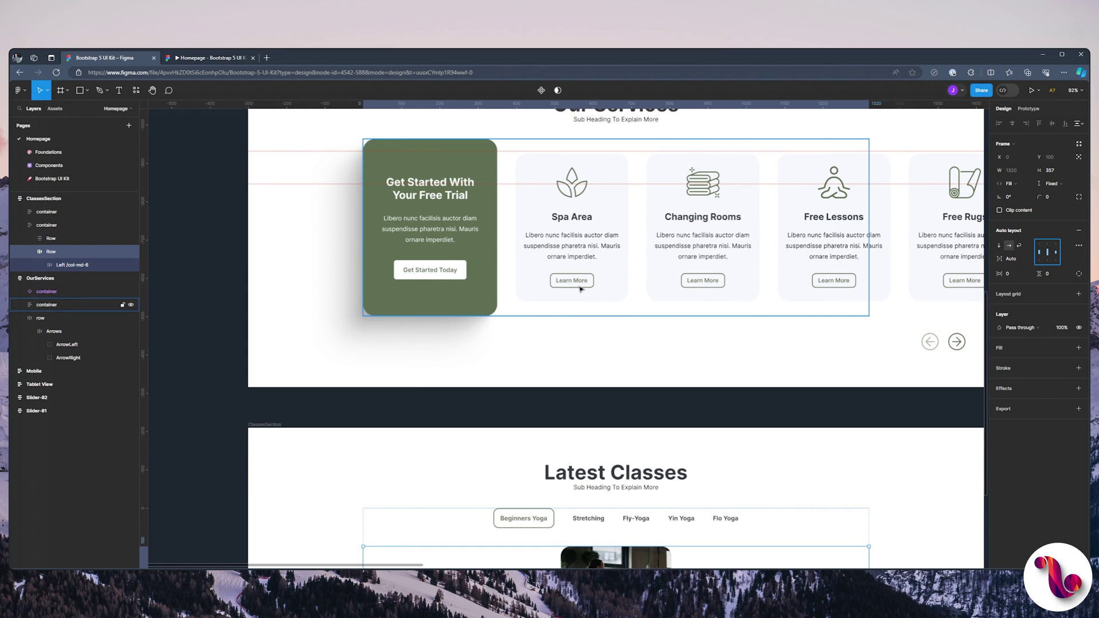
ctrl+click(571, 217)
ctrl+click(566, 245)
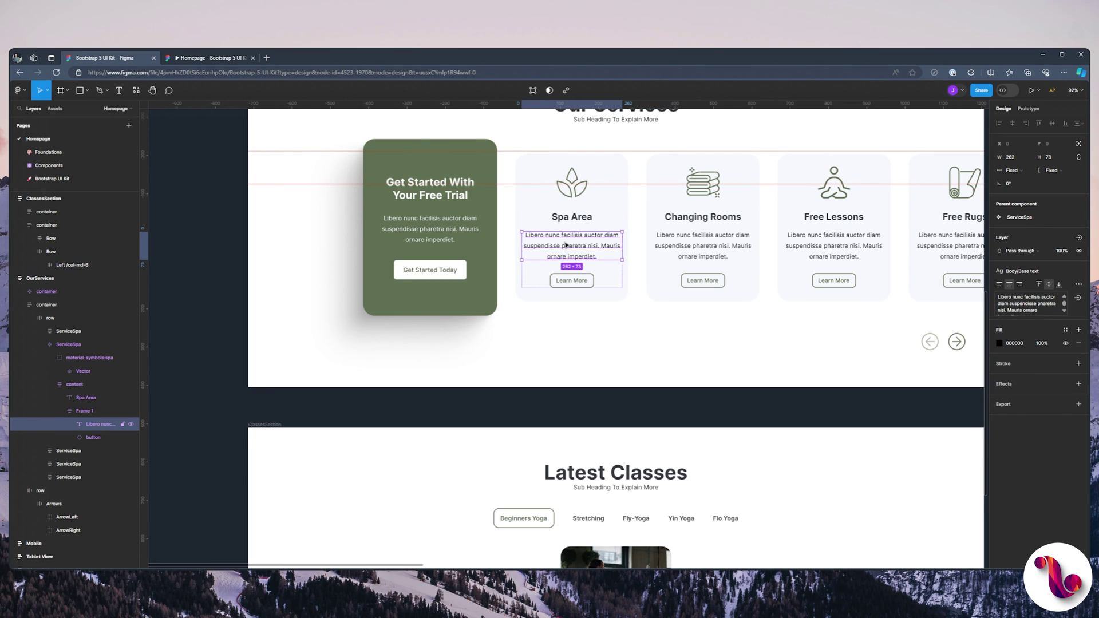
click(49, 344)
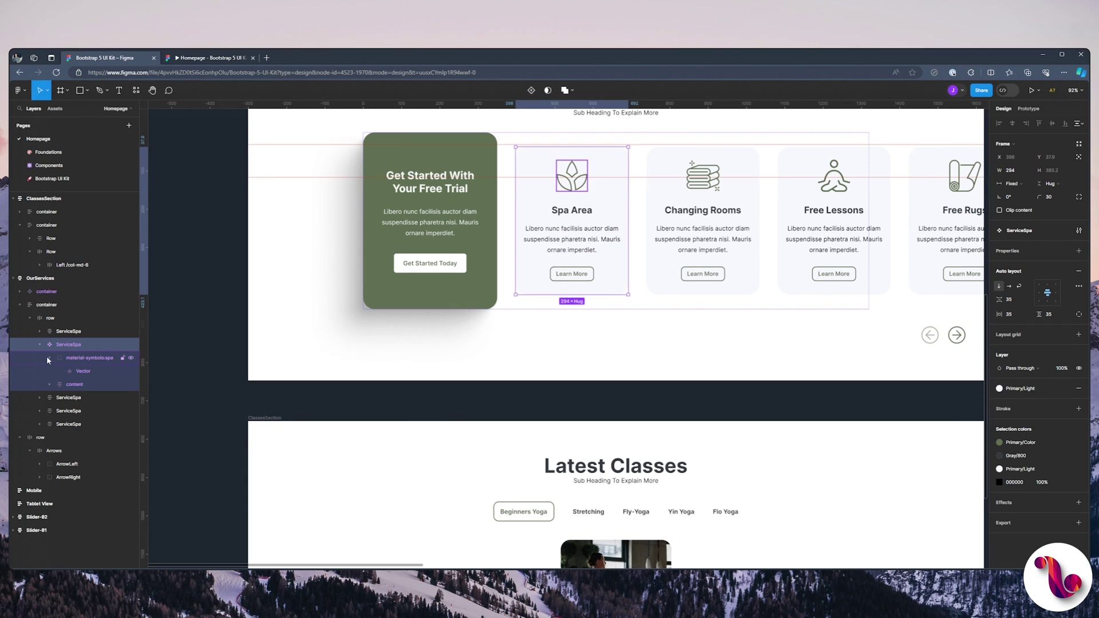
click(40, 344)
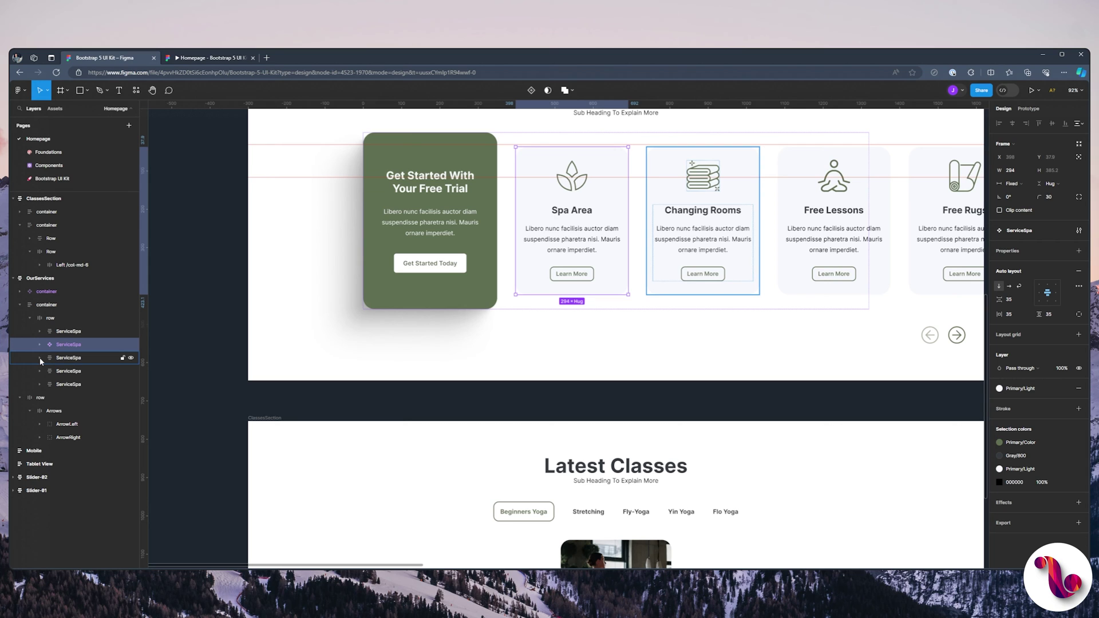
Expand the Changing Rooms card and select its heading together with its body text.
click(41, 358)
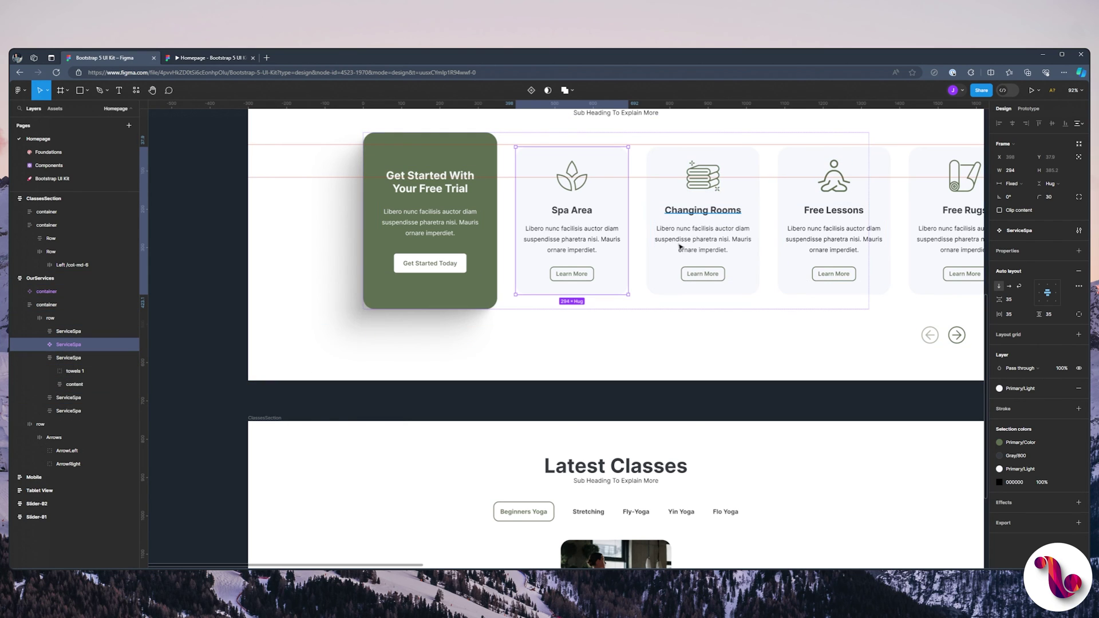
ctrl+click(703, 210)
ctrl+shift+click(703, 239)
scroll(699, 291, down, 2)
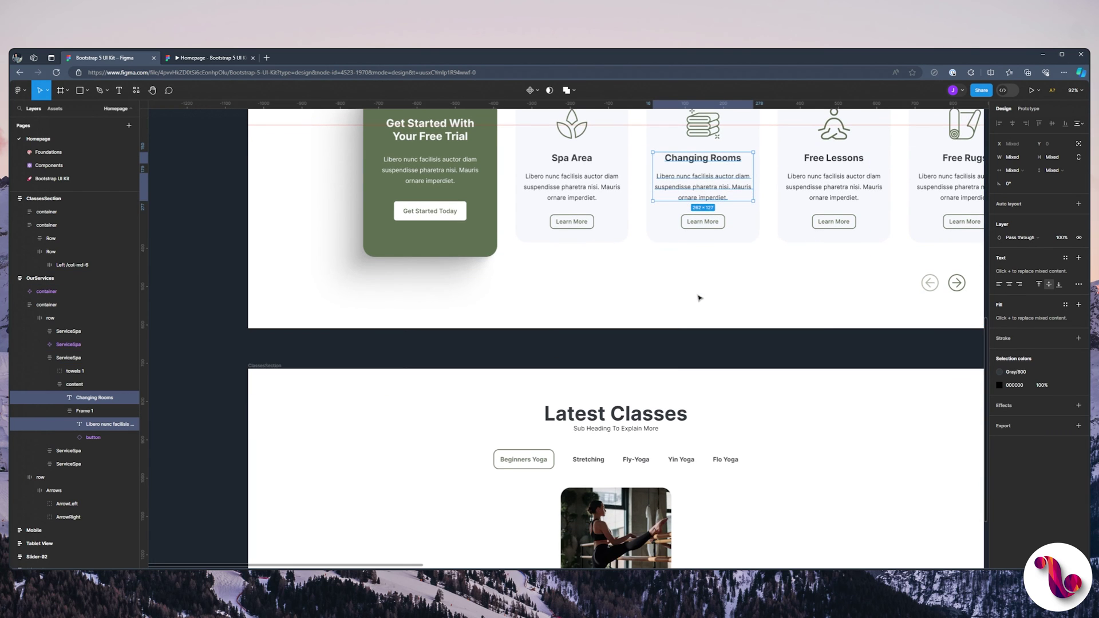
scroll(698, 295, down, 5)
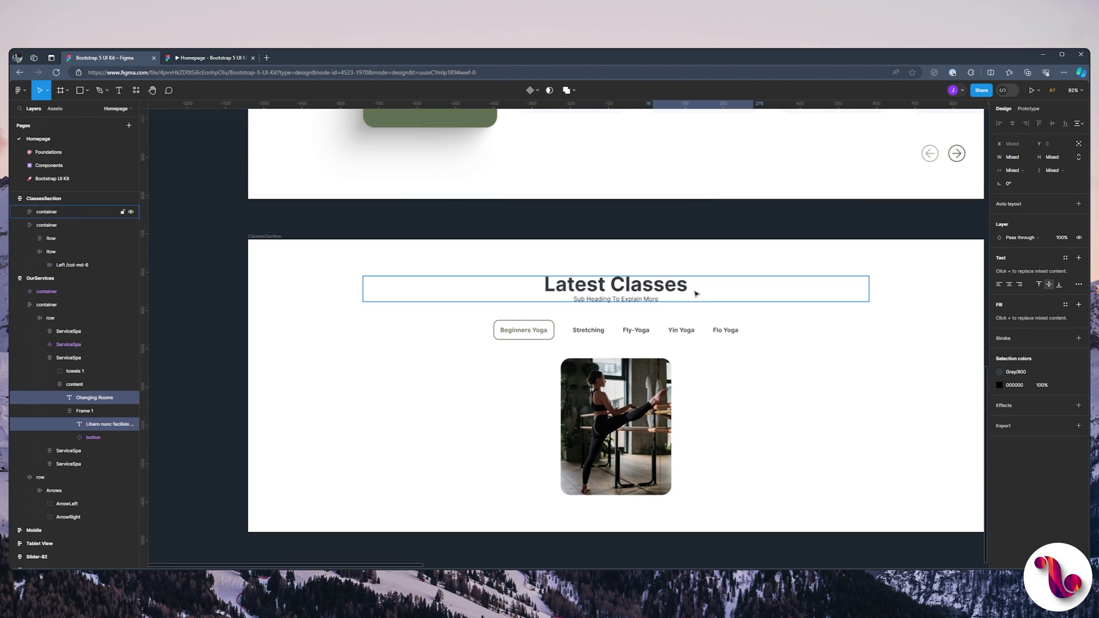
Paste the Changing Rooms heading and text into the photo row and group them as Right /col-md-6.
click(706, 403)
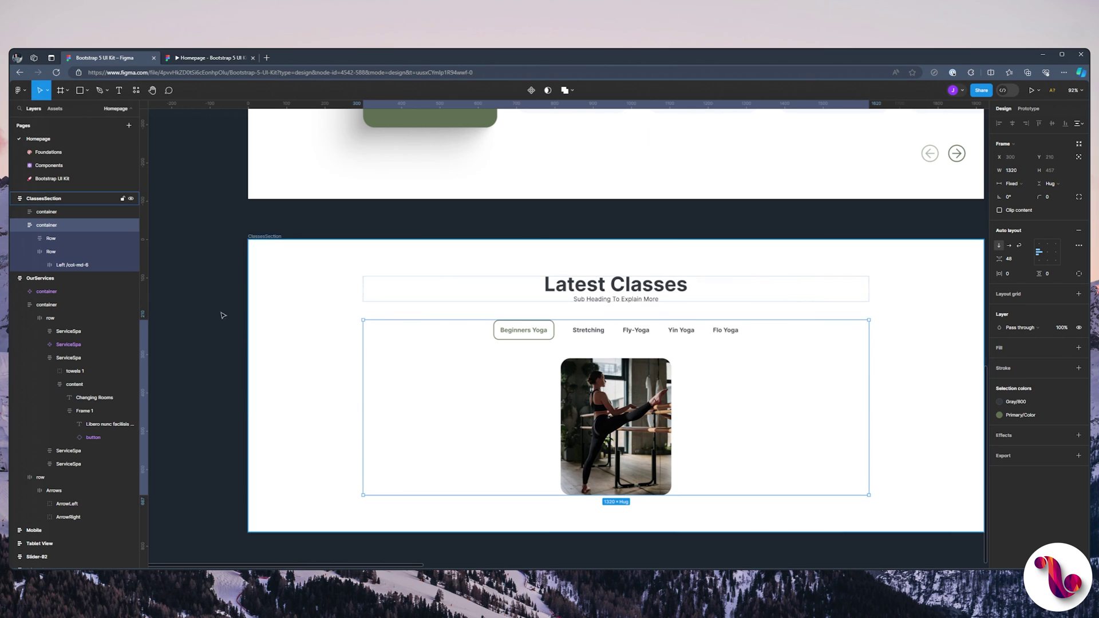
click(56, 251)
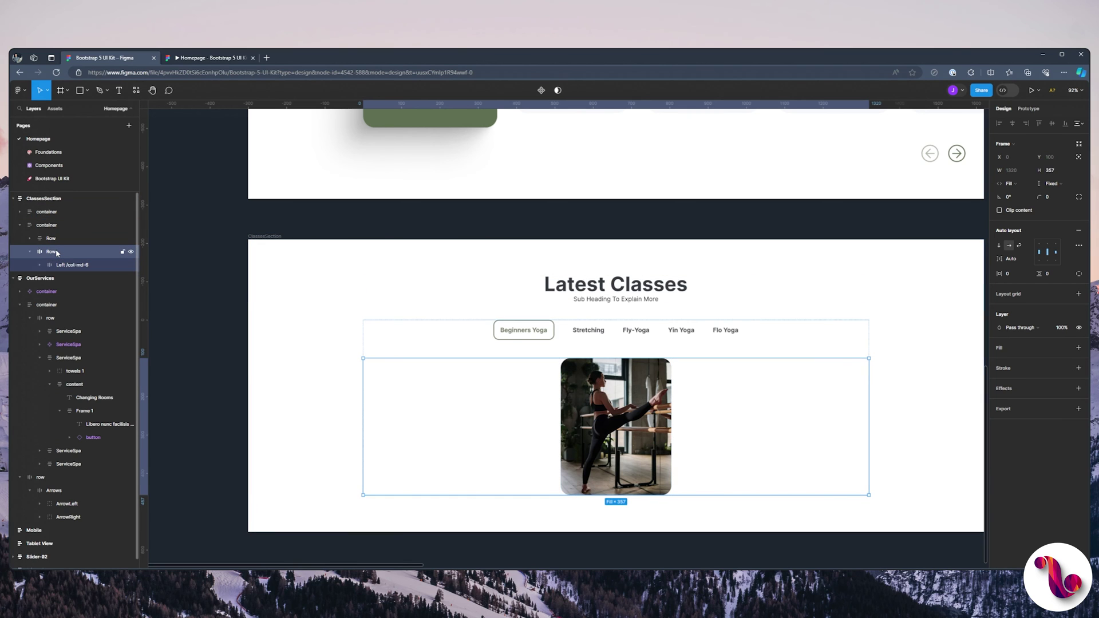
key(ctrl+v)
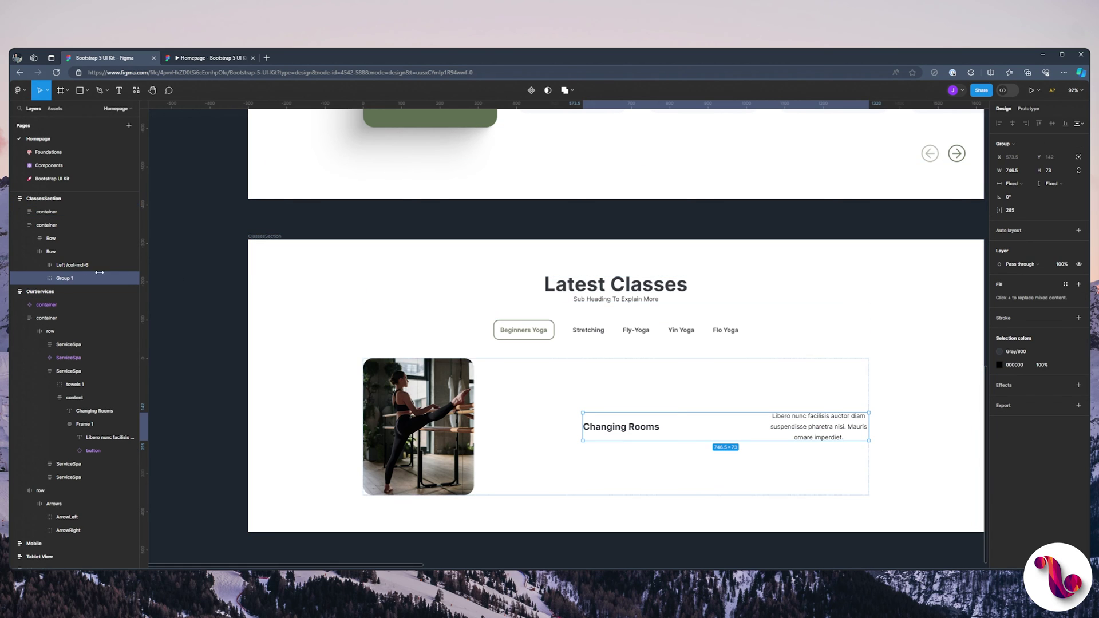
key(ctrl+g)
key(ctrl+r)
text(Righ)
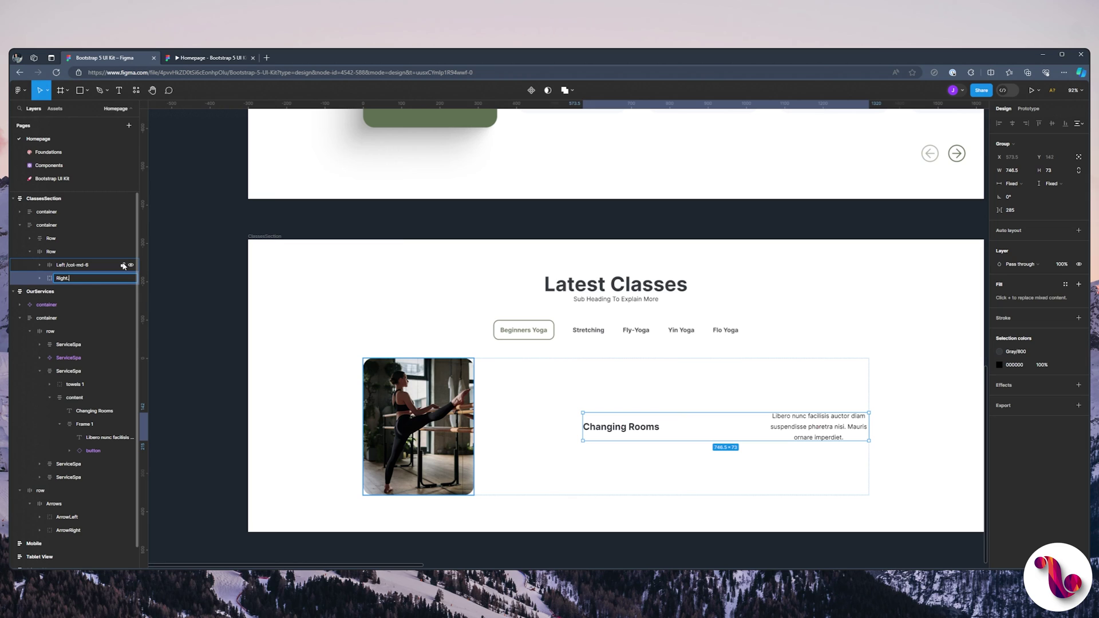
text(t /col-md-6)
key(Return)
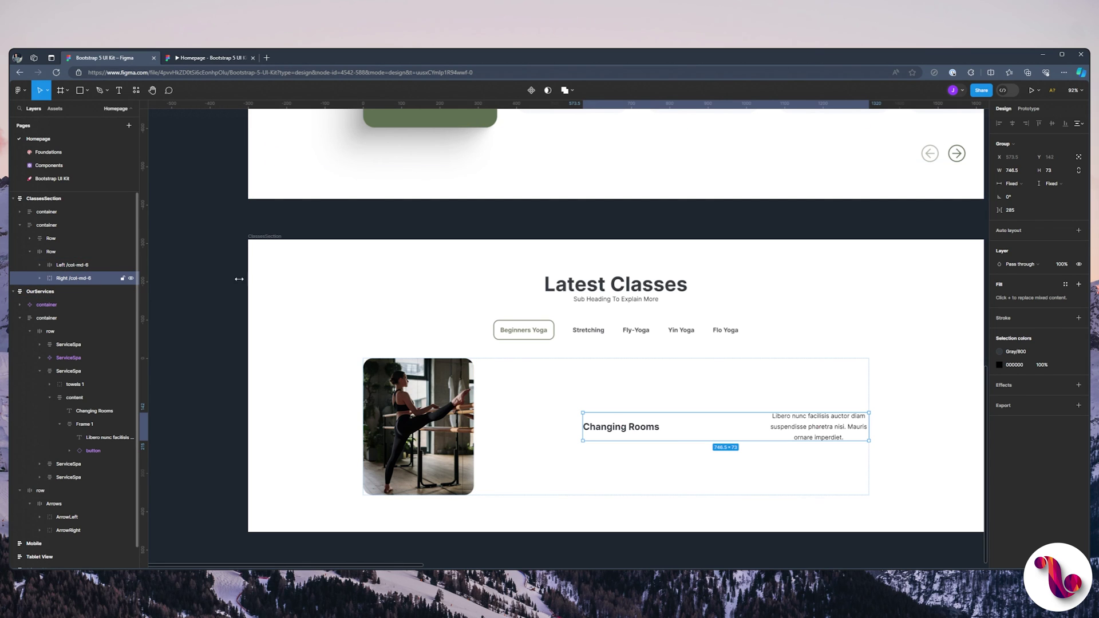
Give the Right /col-md-6 group vertical auto layout.
click(1079, 230)
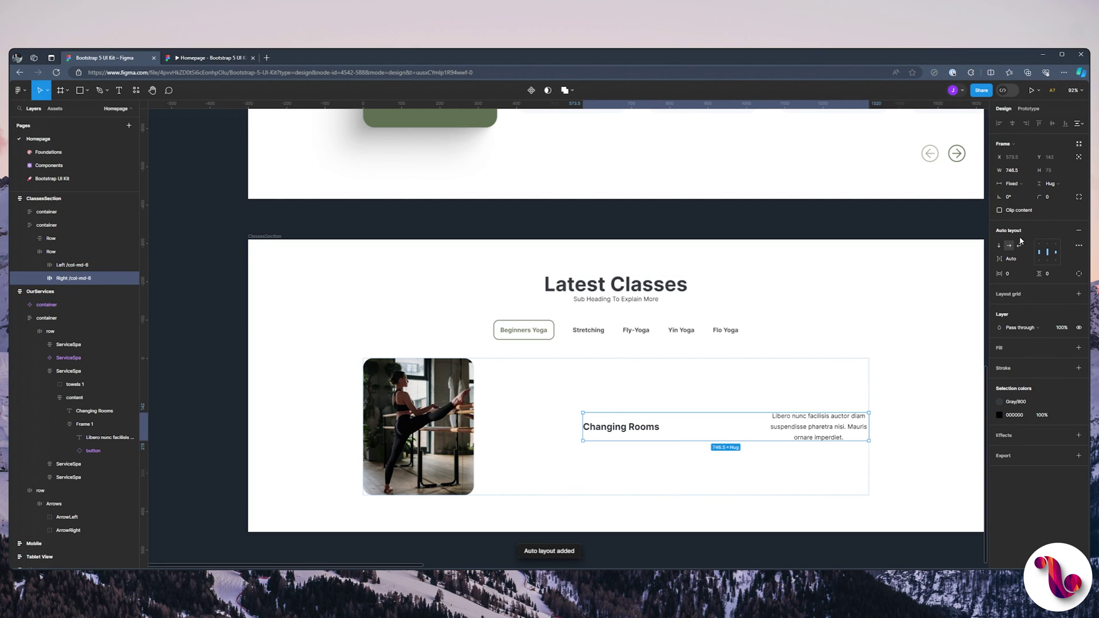
click(1000, 246)
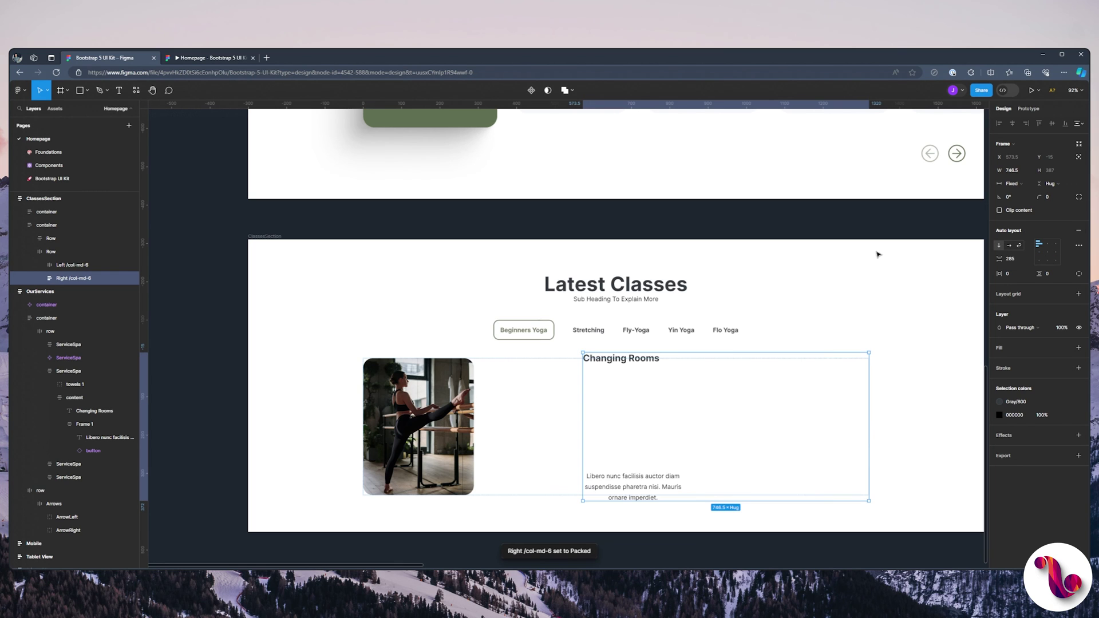
scroll(697, 304, down, 2)
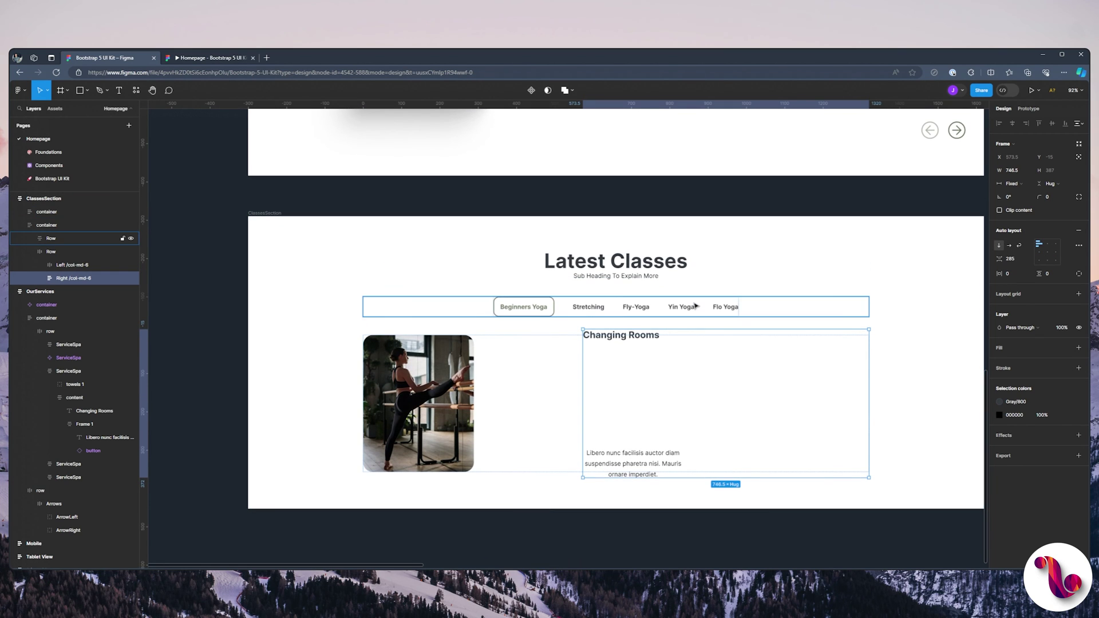
scroll(695, 306, down, 1)
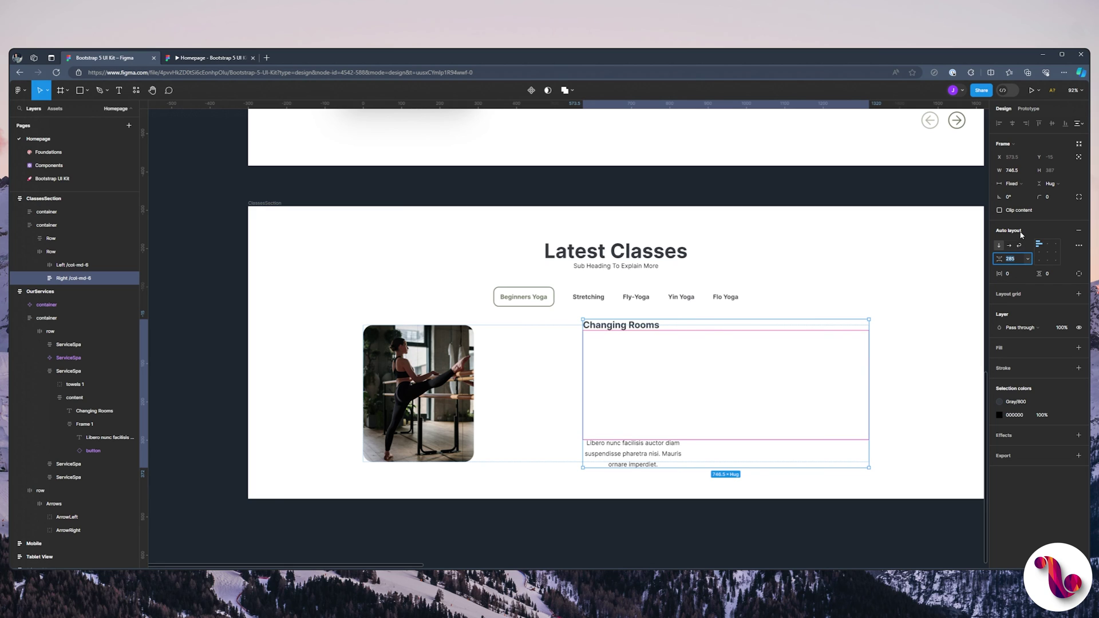
Set the heading-to-paragraph gap to 25 and left-align the paragraph.
text(25)
key(Return)
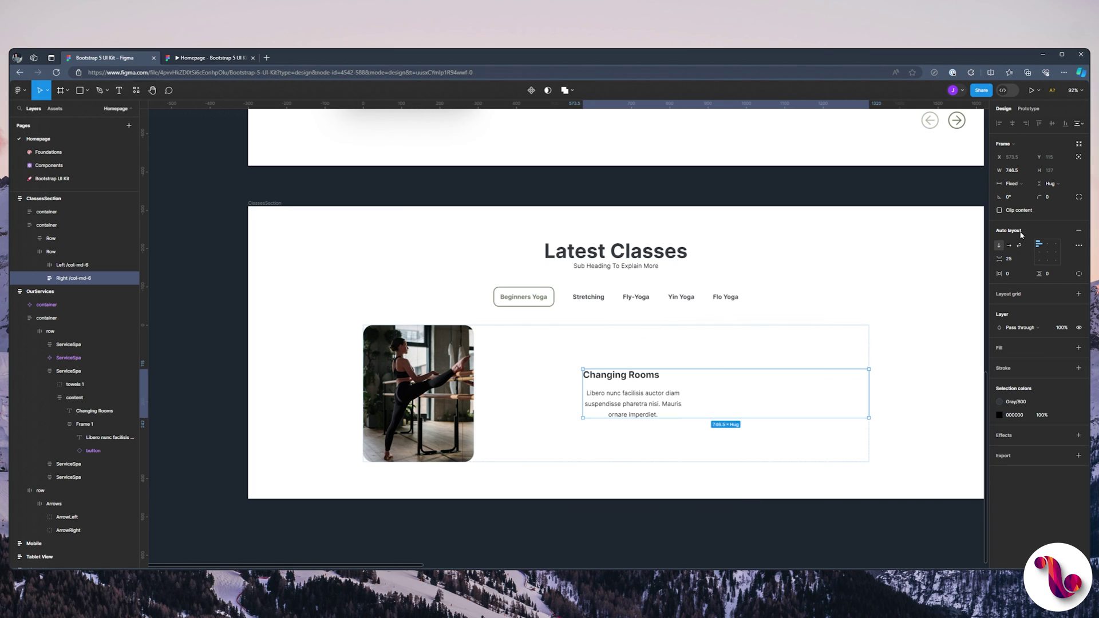
double_click(647, 402)
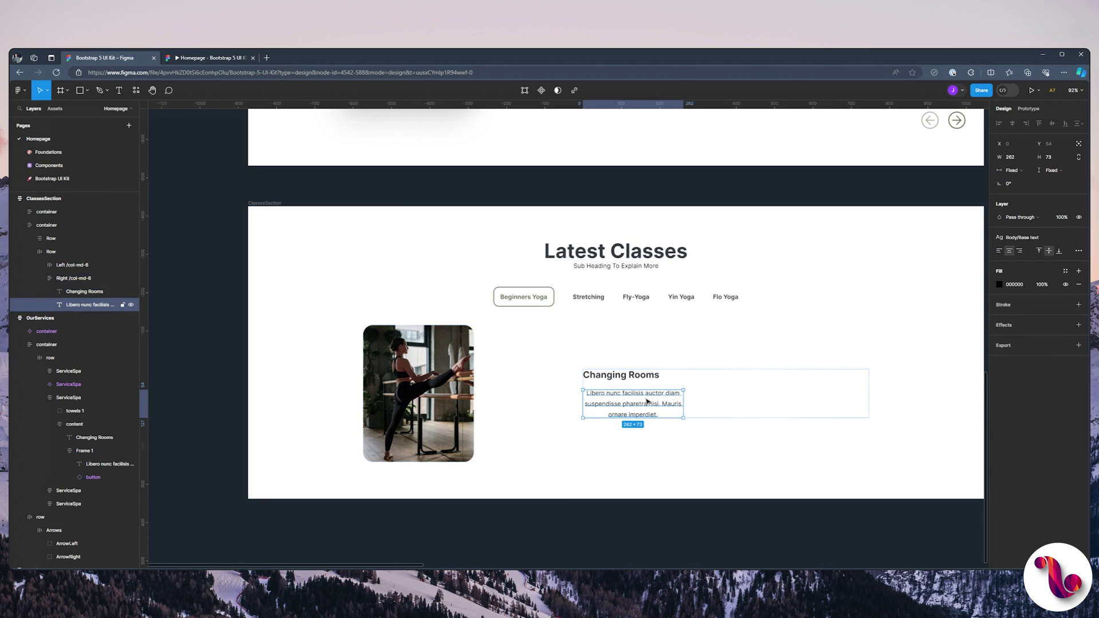
click(1001, 252)
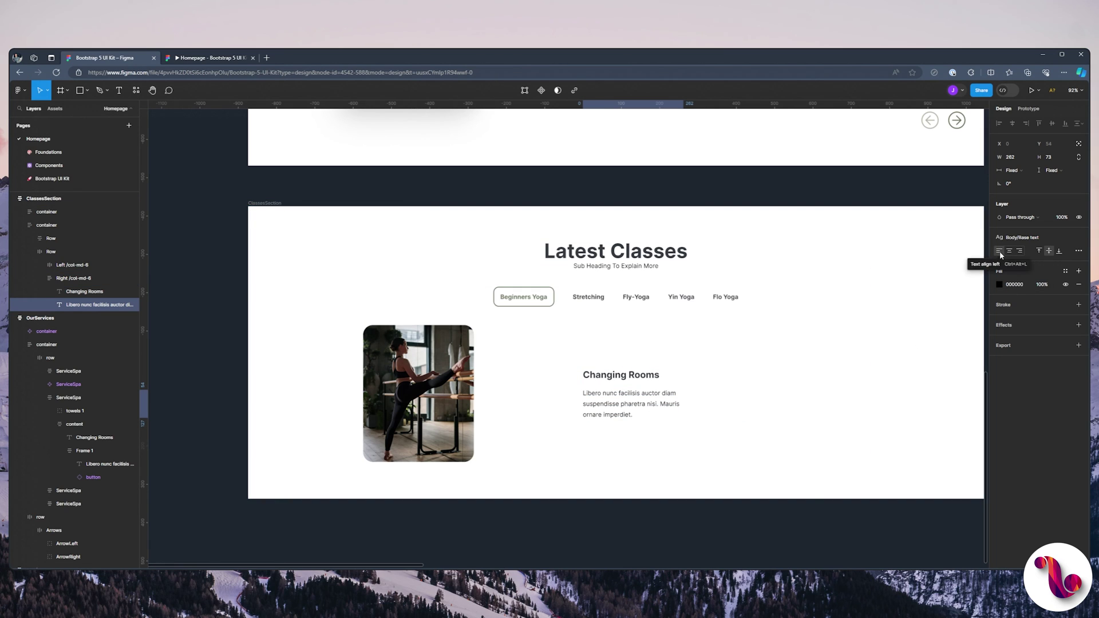
Set the paragraph's width to Fill container.
click(1013, 170)
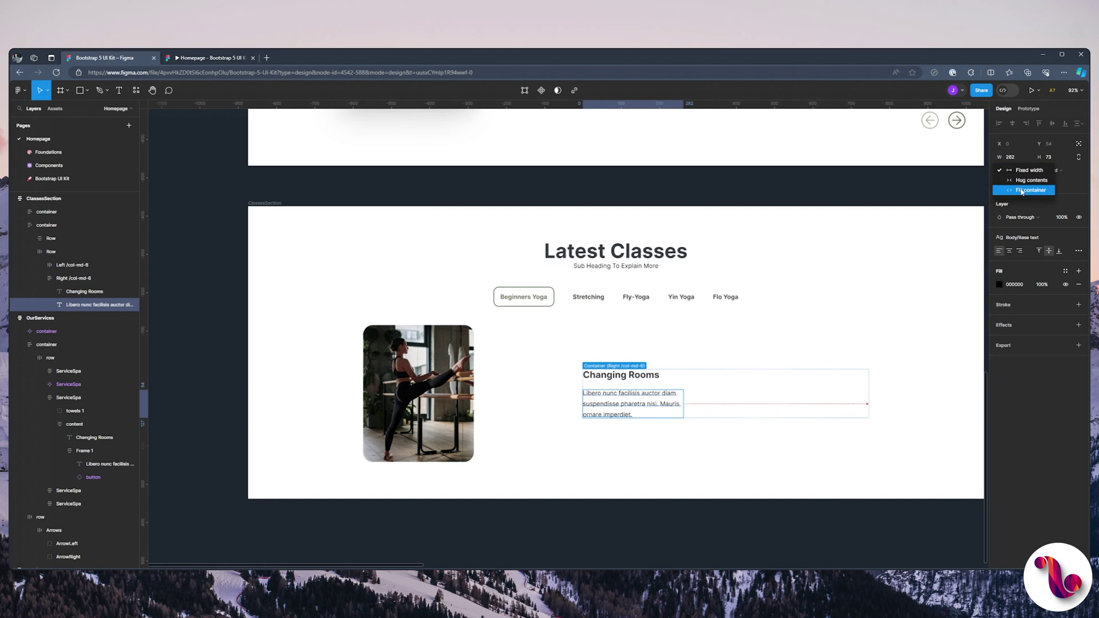
click(1022, 190)
scroll(610, 350, down, 2)
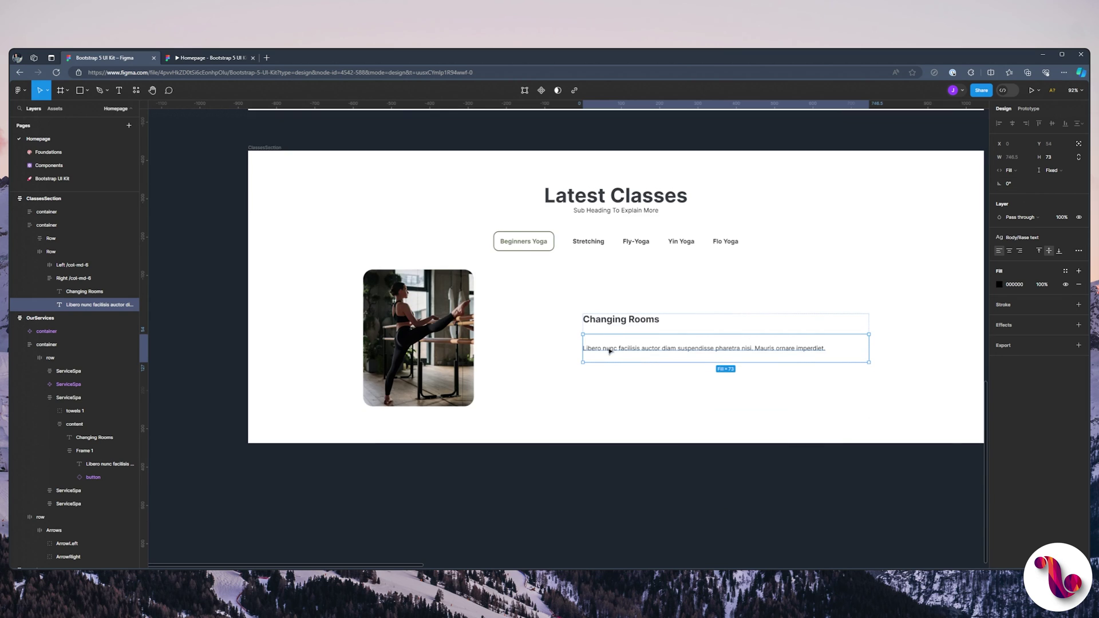
scroll(609, 349, down, 1)
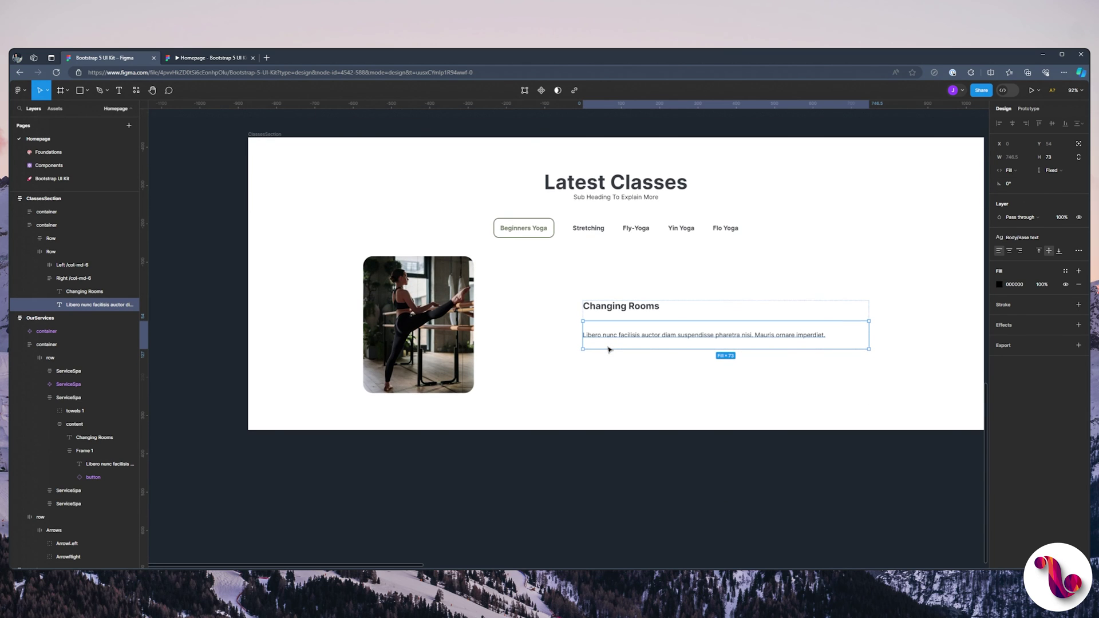
click(328, 287)
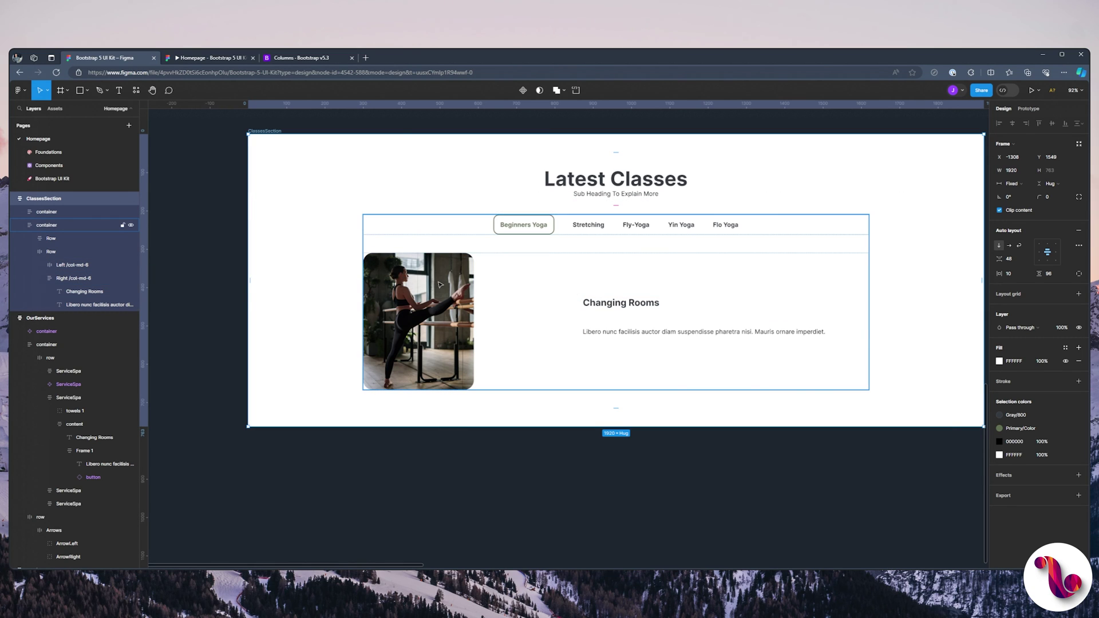
Set the widths of both Left /col-md-6 and Right /col-md-6 to Fill container.
click(82, 267)
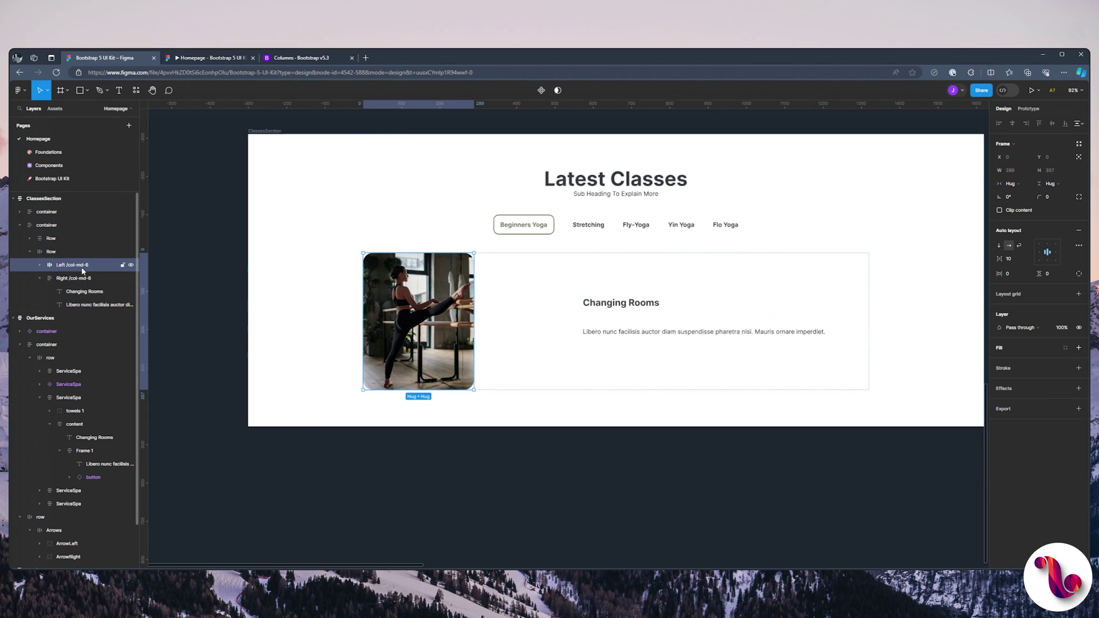
click(1020, 184)
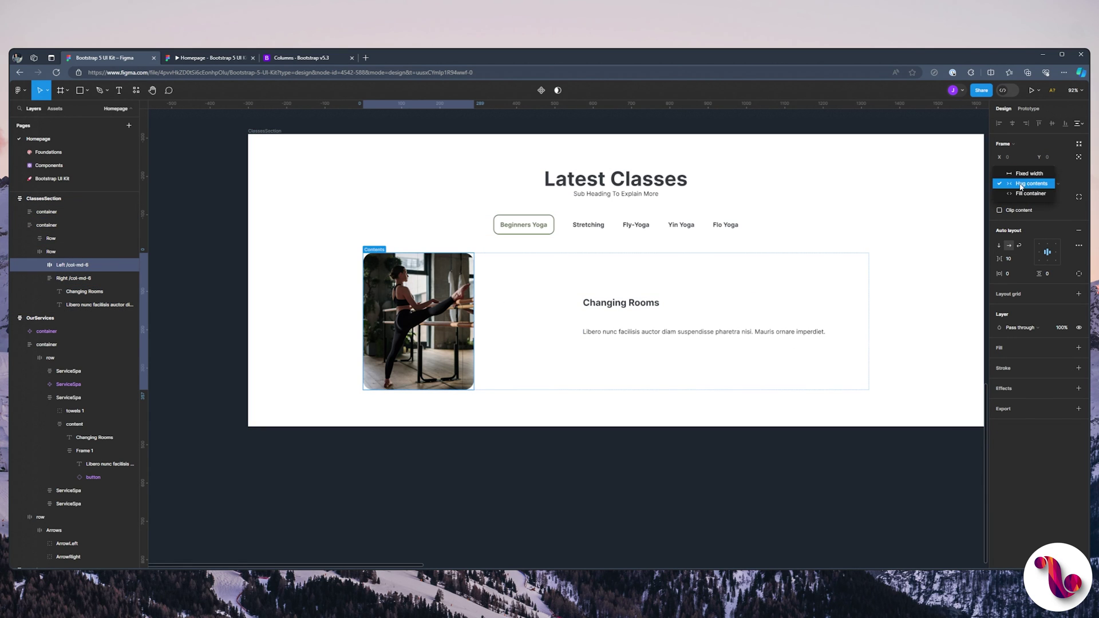
click(1025, 193)
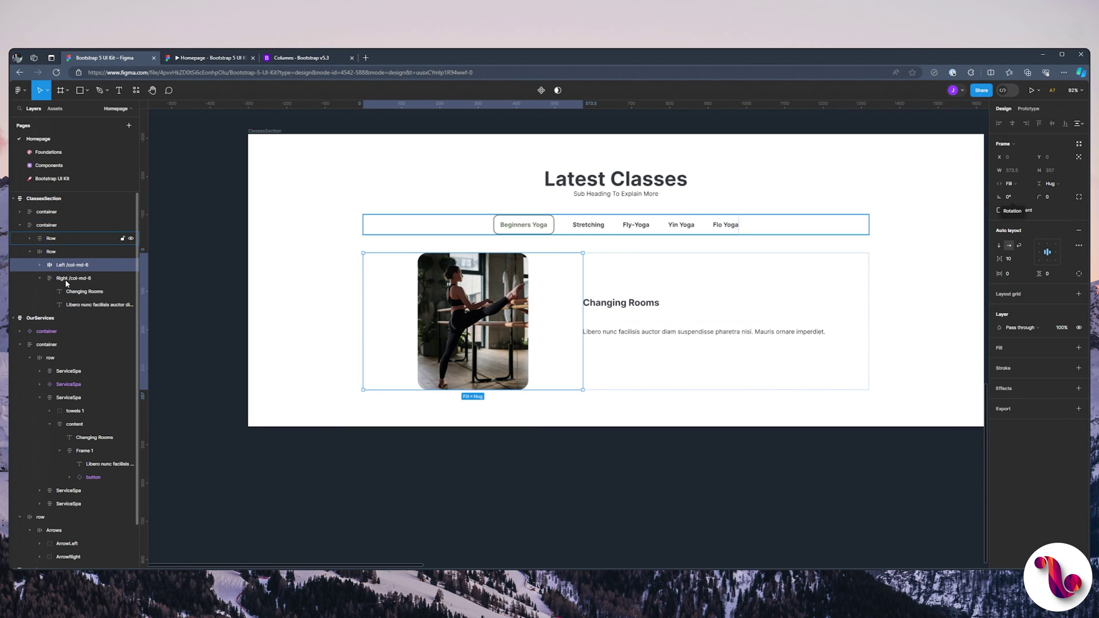
click(744, 303)
click(1010, 184)
click(1020, 203)
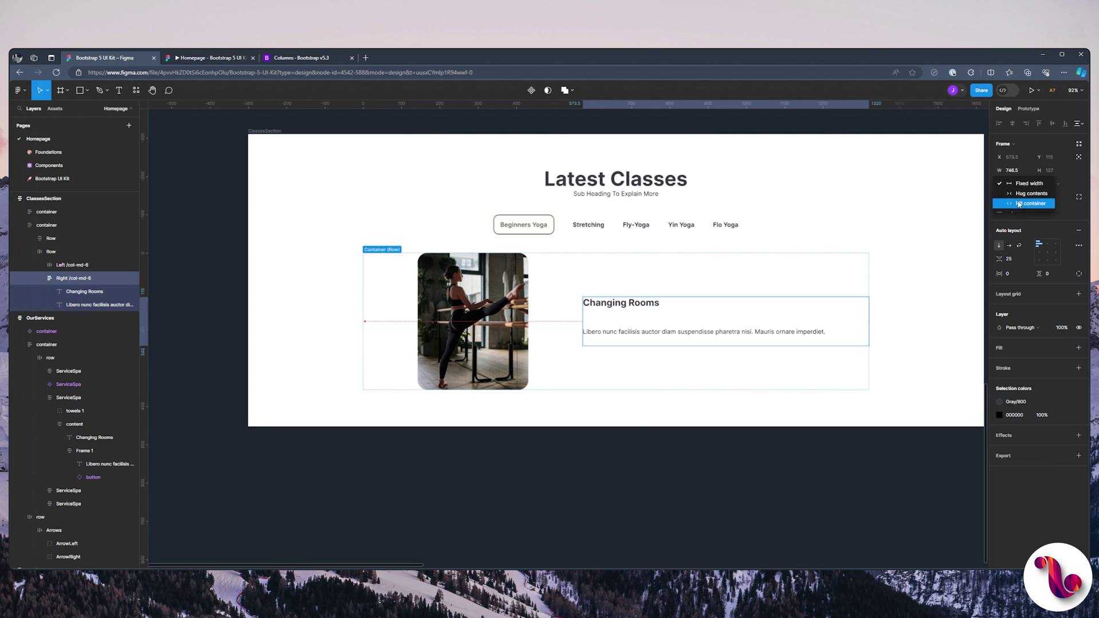
click(616, 189)
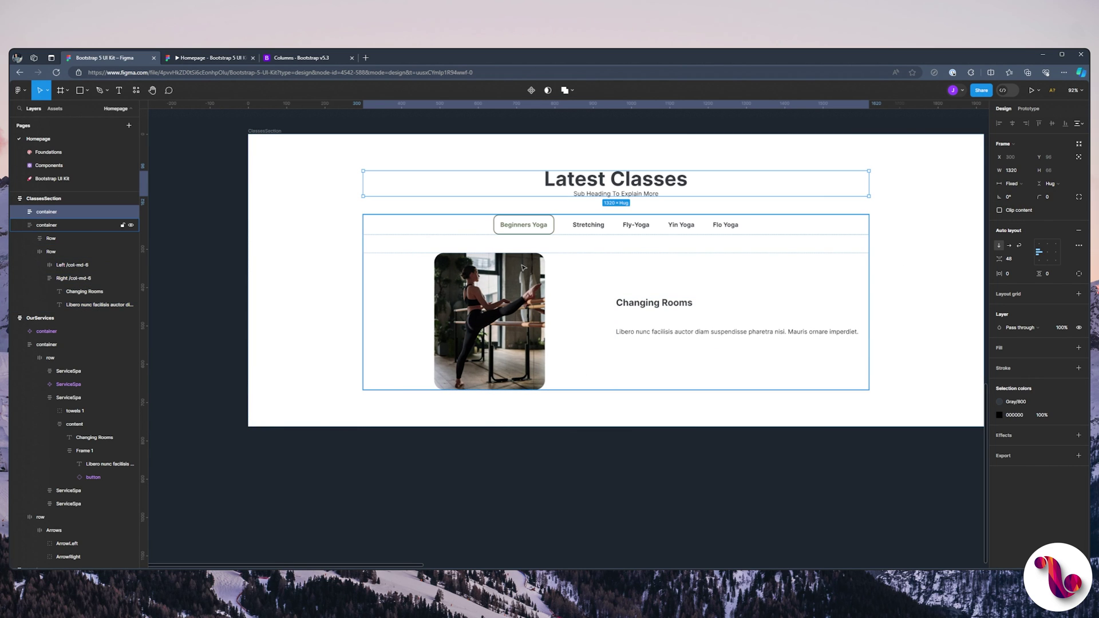
click(515, 308)
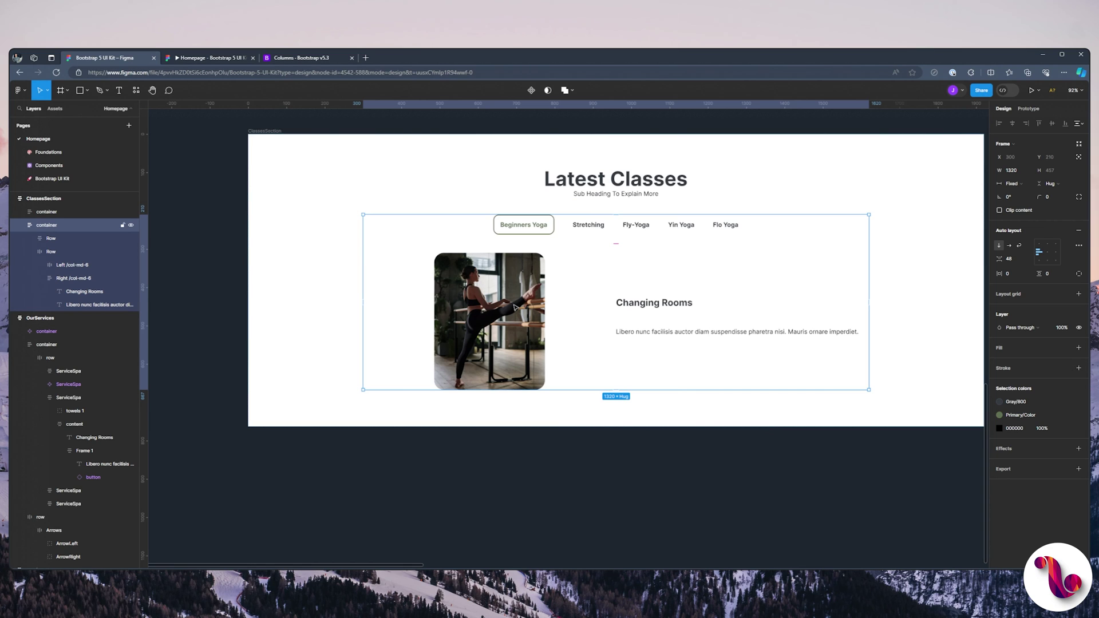
key(Escape)
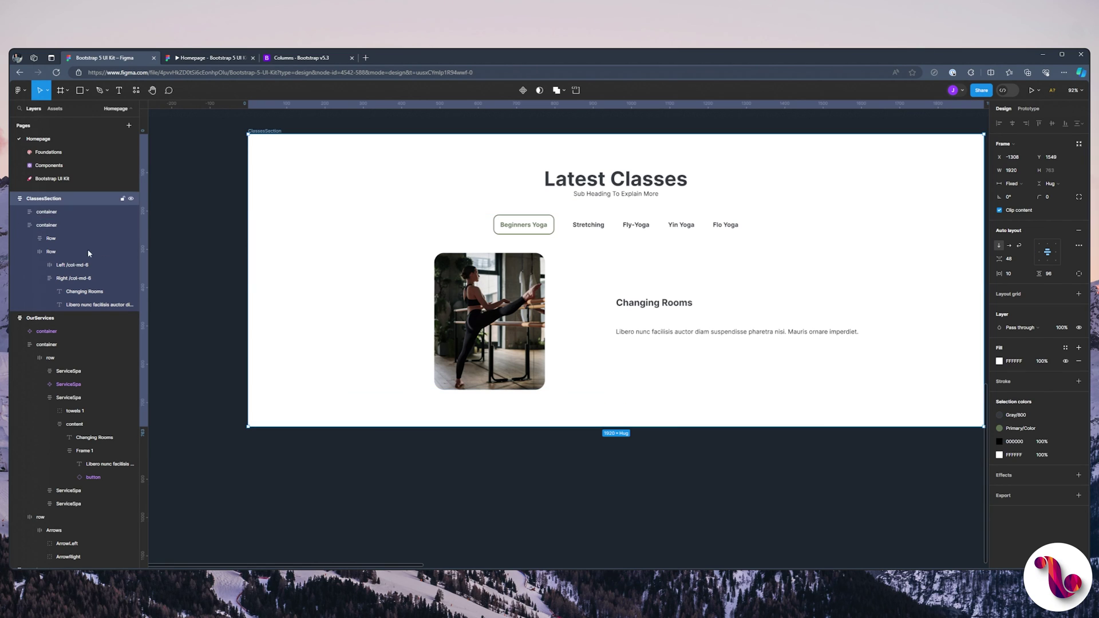
Set ImageLeft to Fill container in width and height, with image scaling changed from Crop to Fill.
click(40, 265)
click(69, 279)
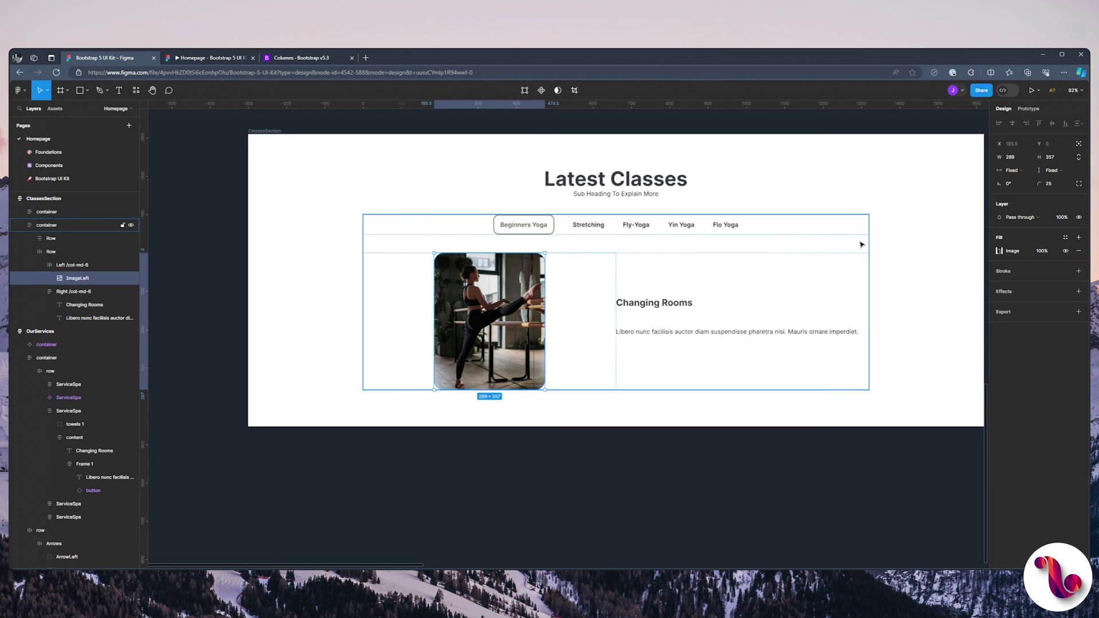
click(1014, 172)
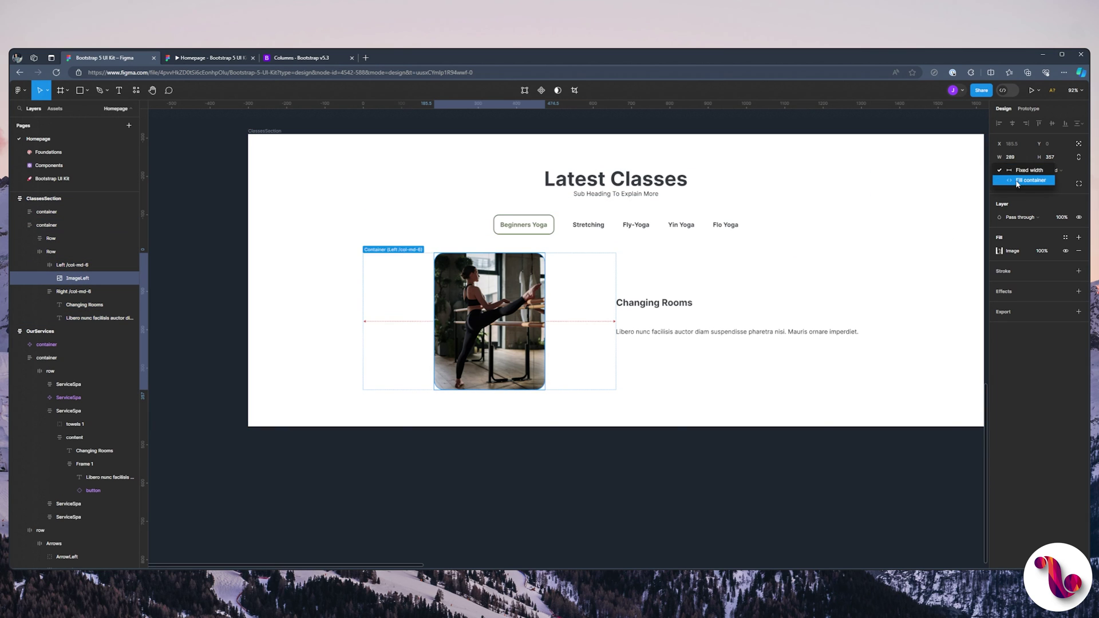
click(1016, 182)
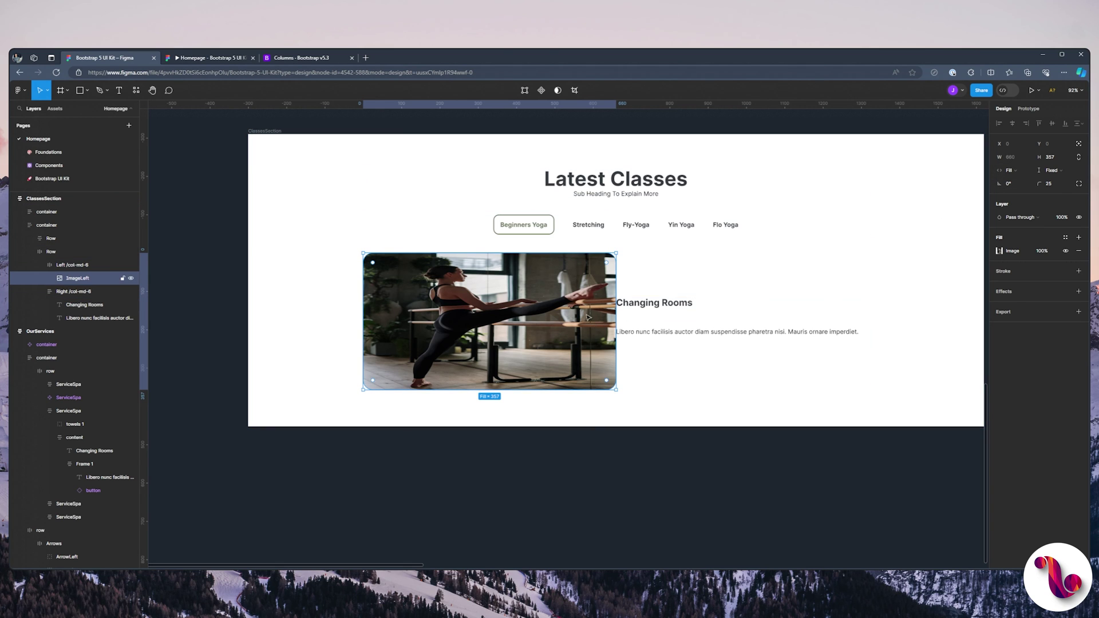
click(1001, 251)
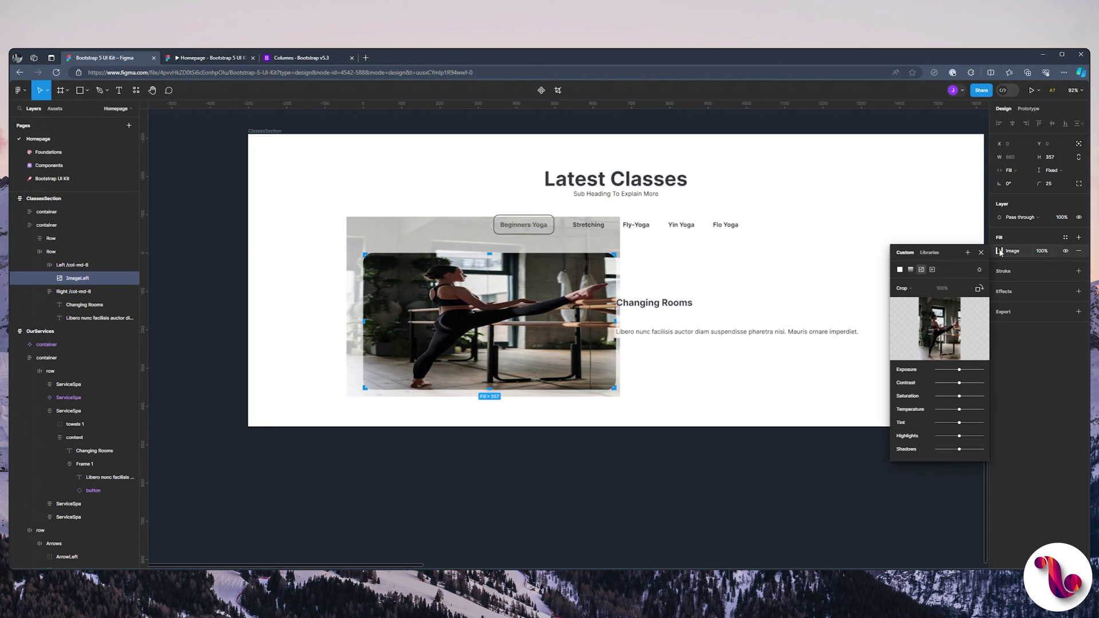
click(910, 290)
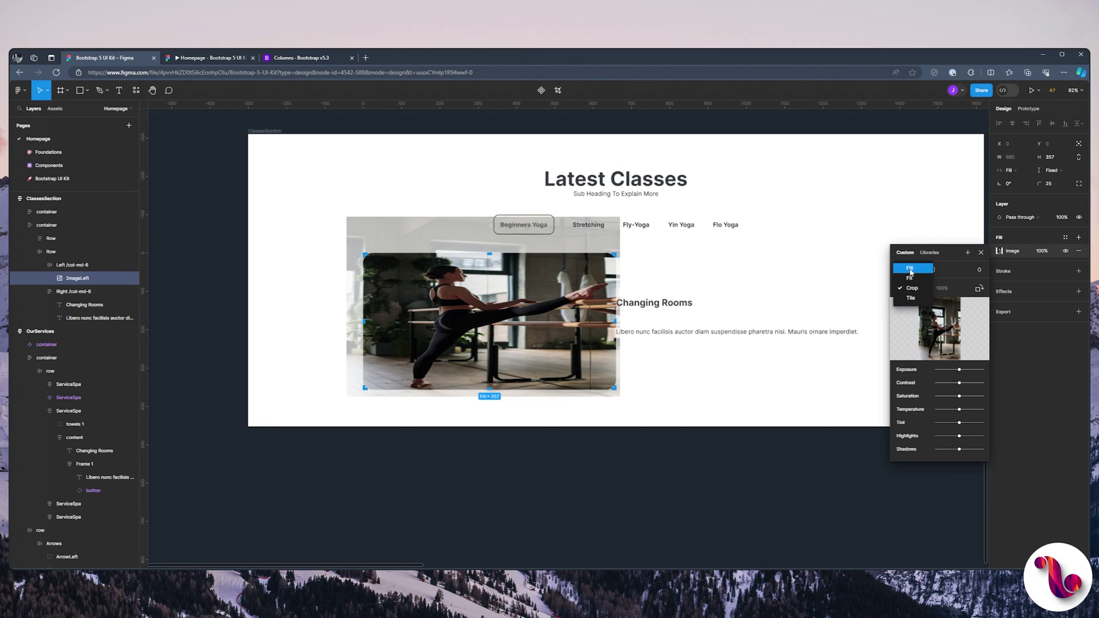
click(912, 272)
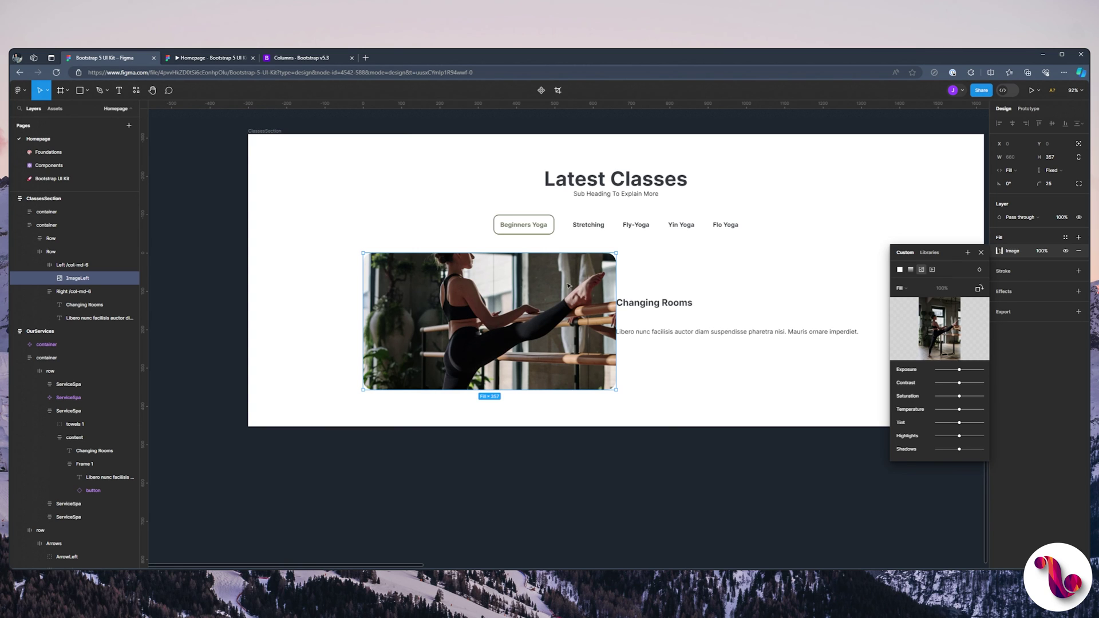
click(1046, 171)
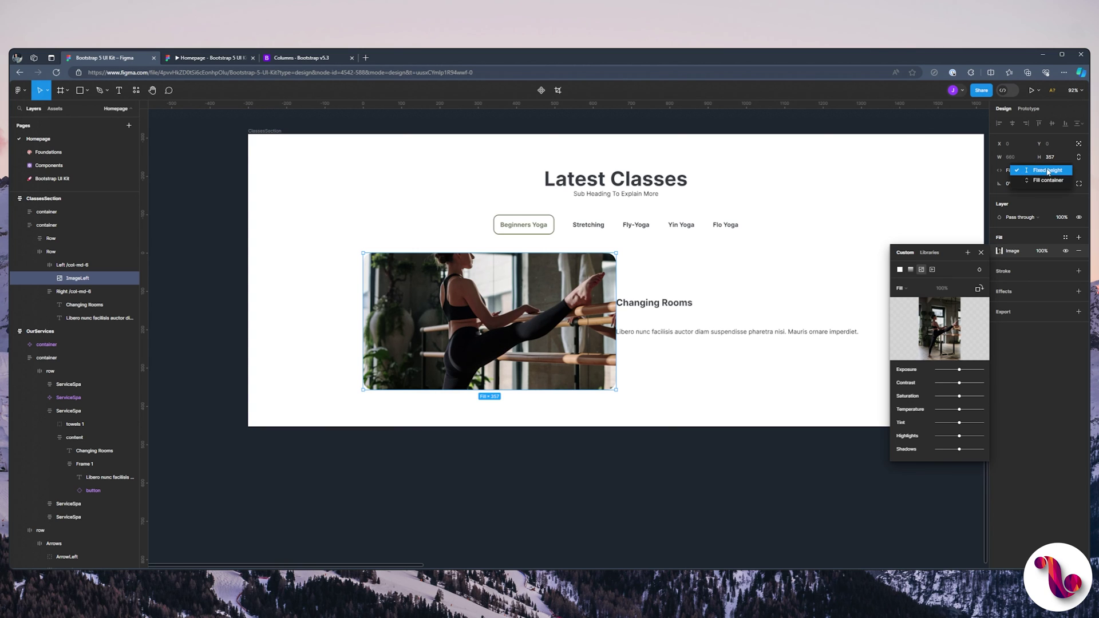
click(1043, 182)
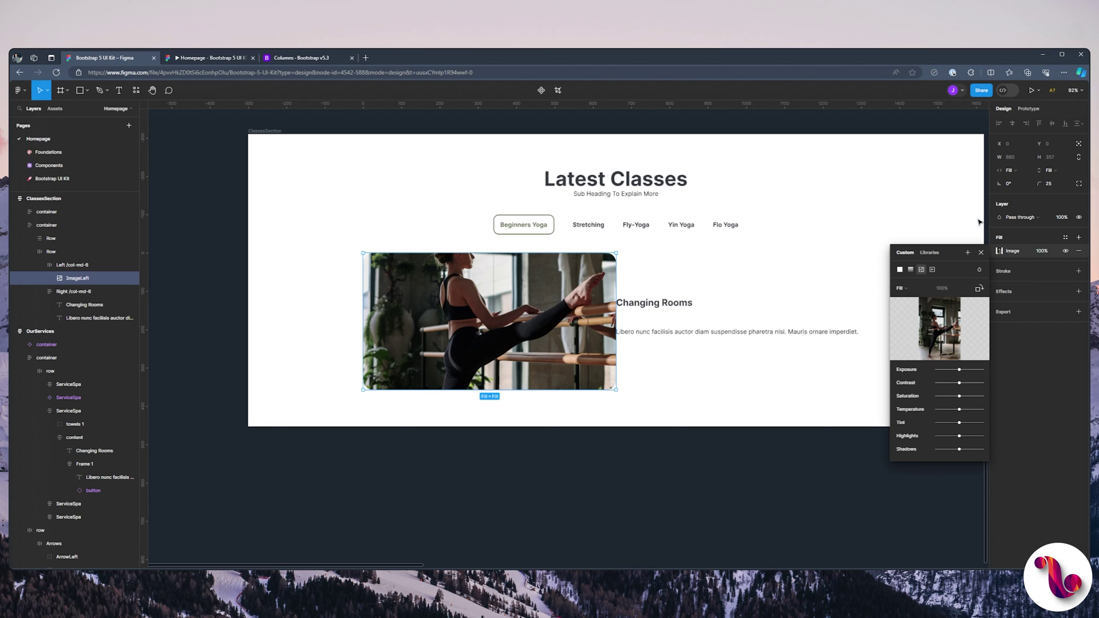
click(981, 252)
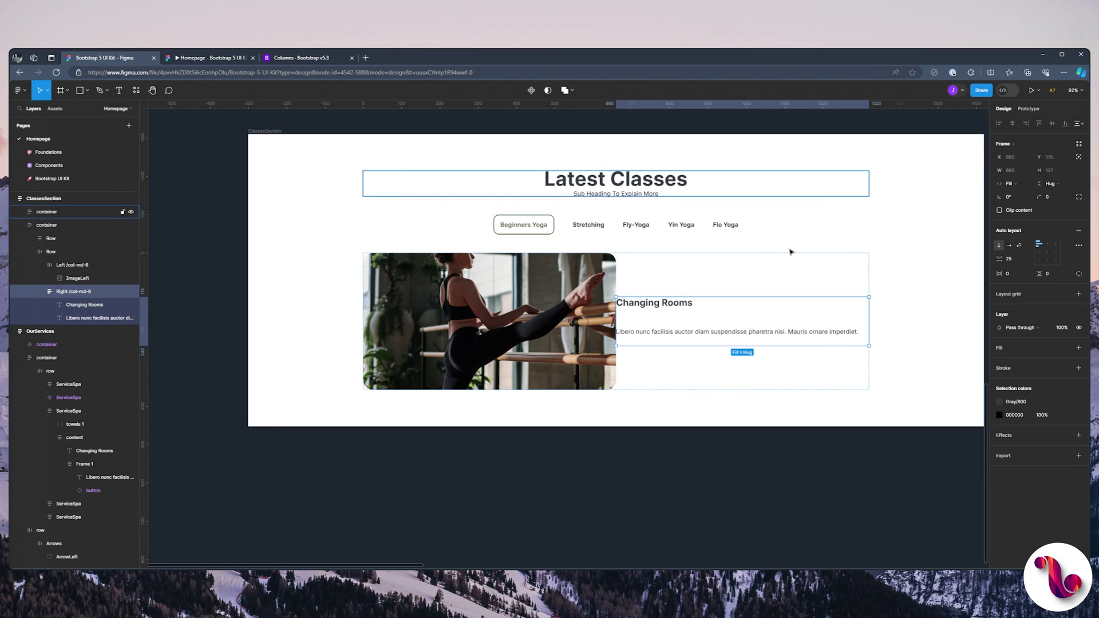
Replace the paragraph with a Lorem ipsum paragraph generated by the Lorem Ipsum plugin.
click(704, 328)
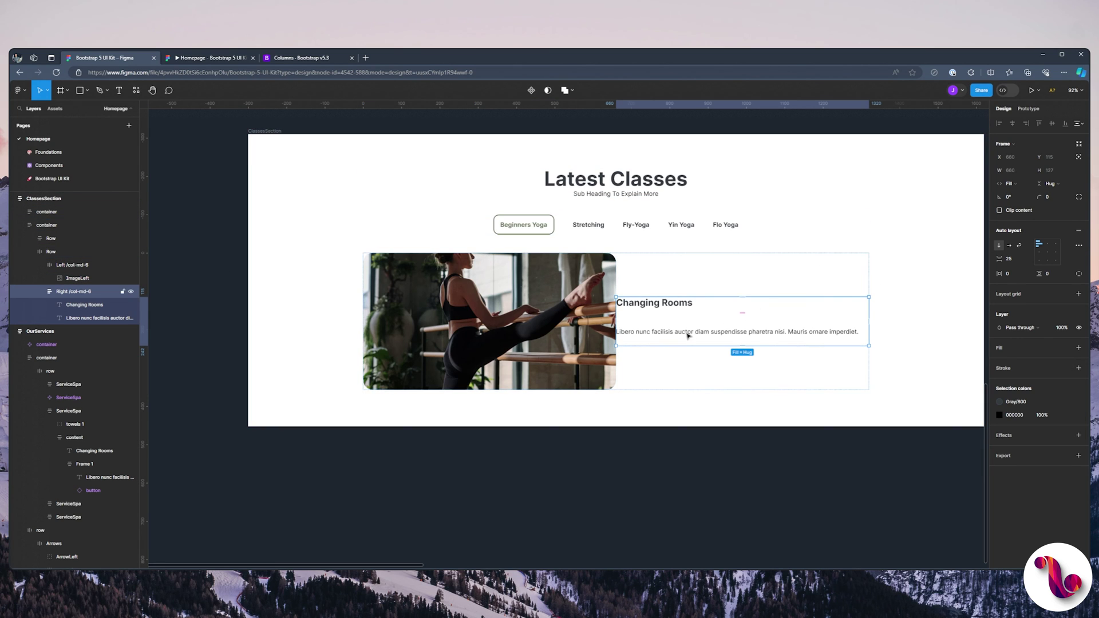
double_click(688, 336)
double_click(692, 337)
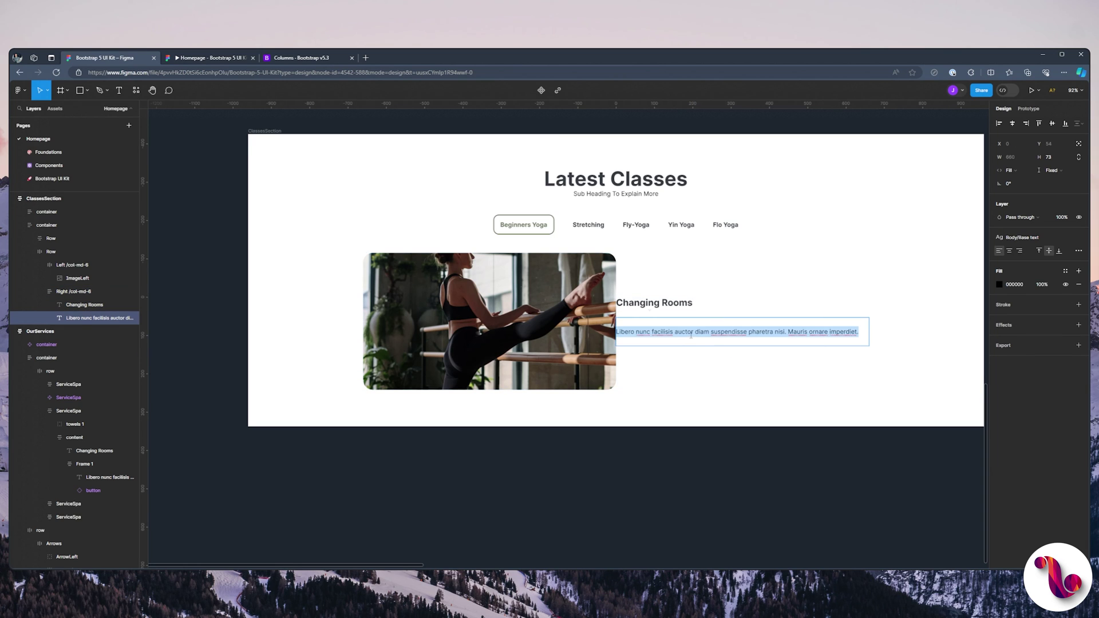
click(134, 90)
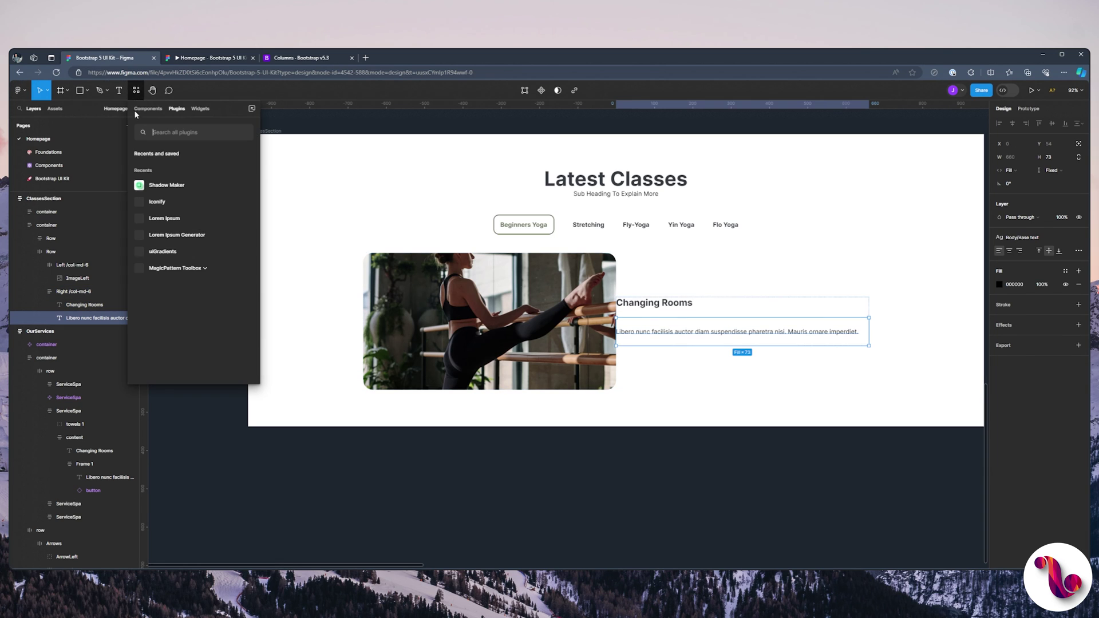
click(166, 219)
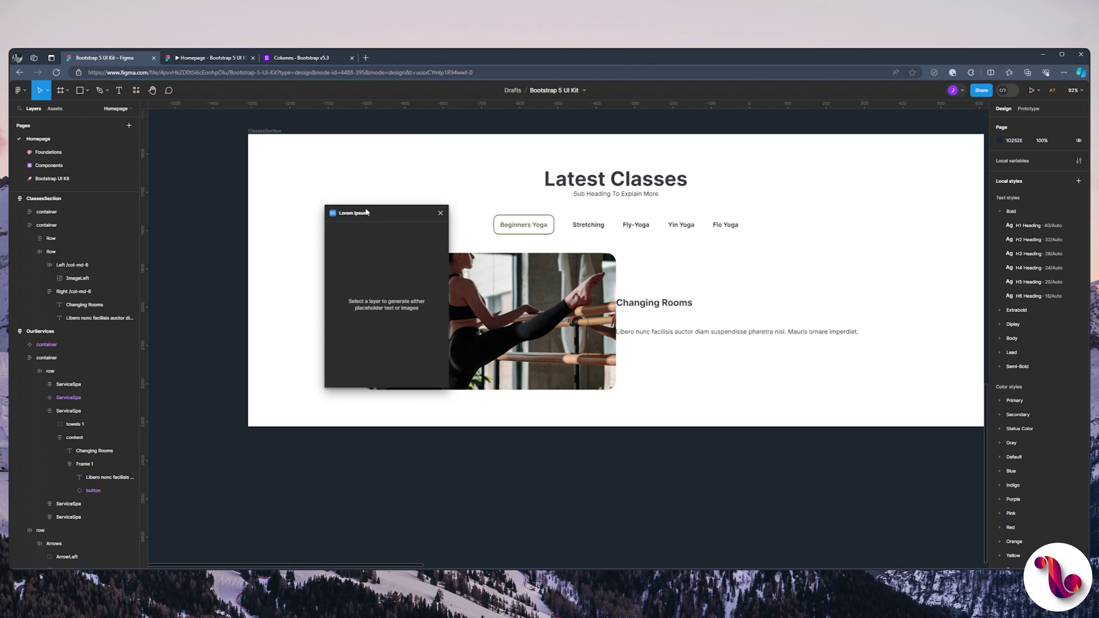
click(136, 90)
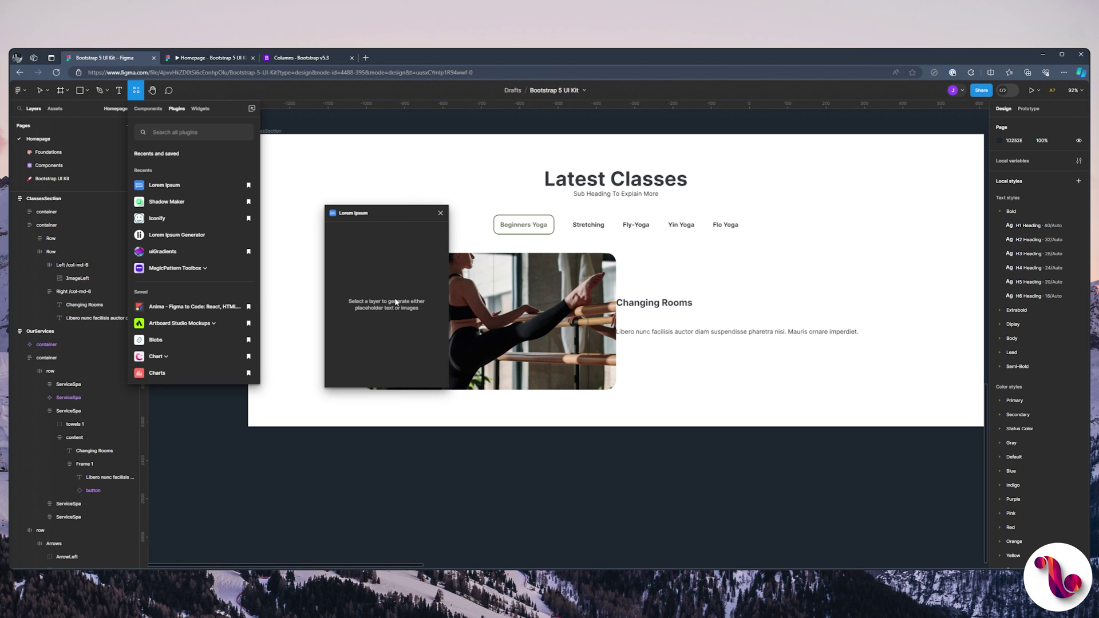
click(686, 335)
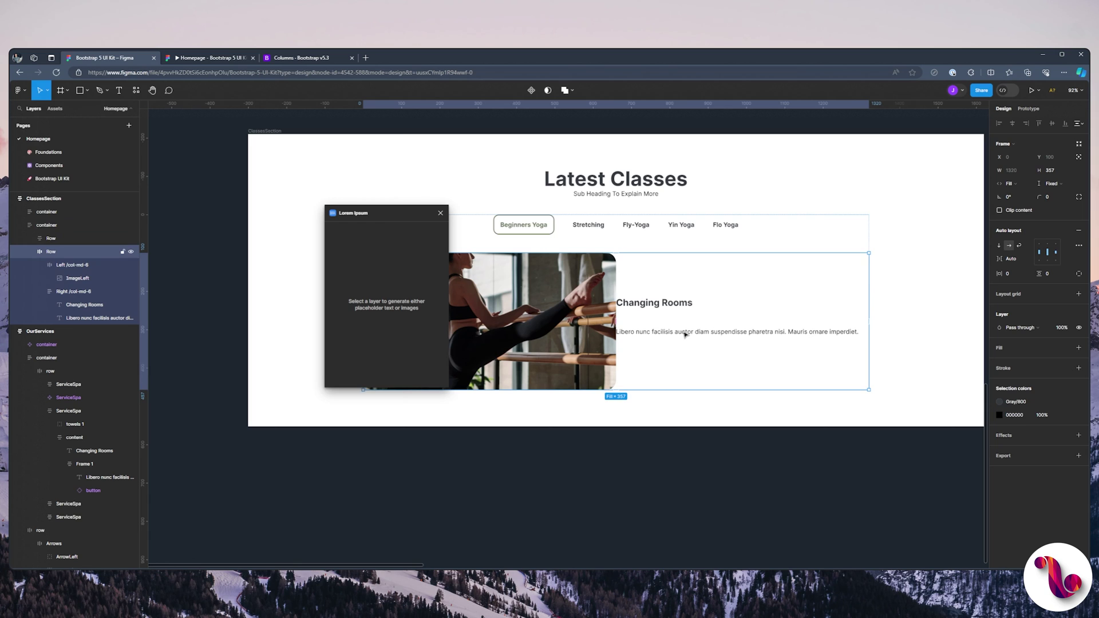
click(686, 334)
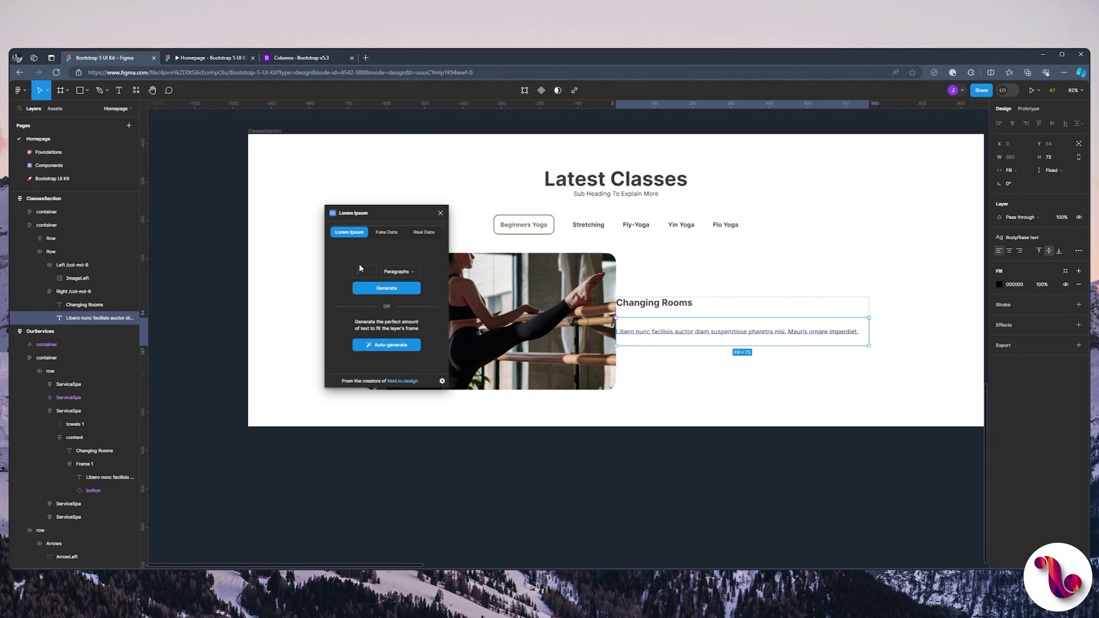
click(398, 289)
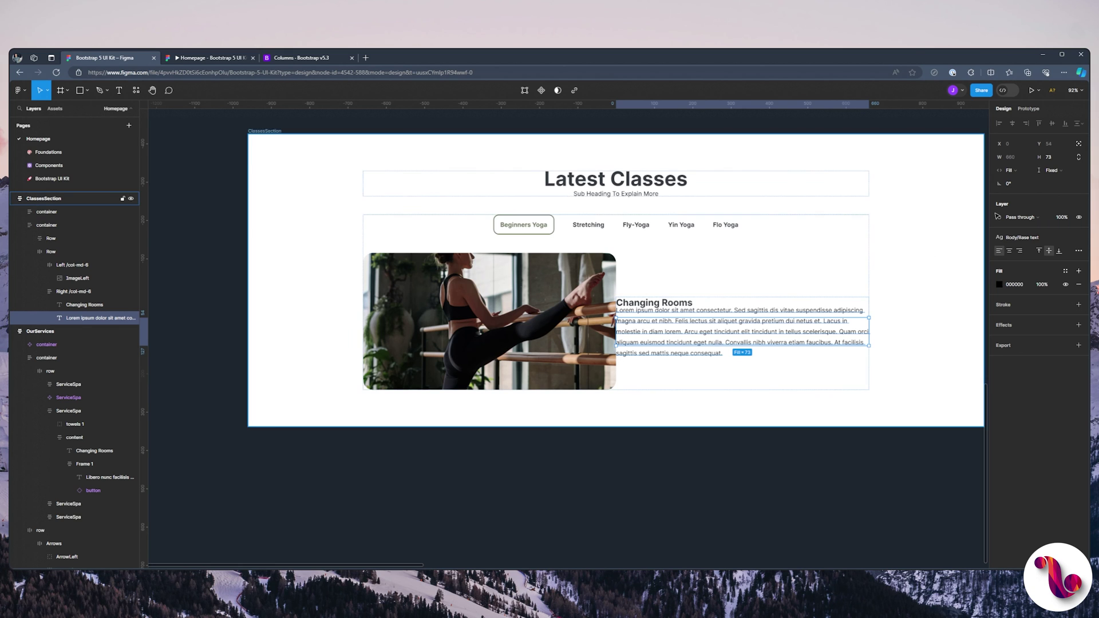
Set the paragraph's height to Hug contents.
click(1052, 171)
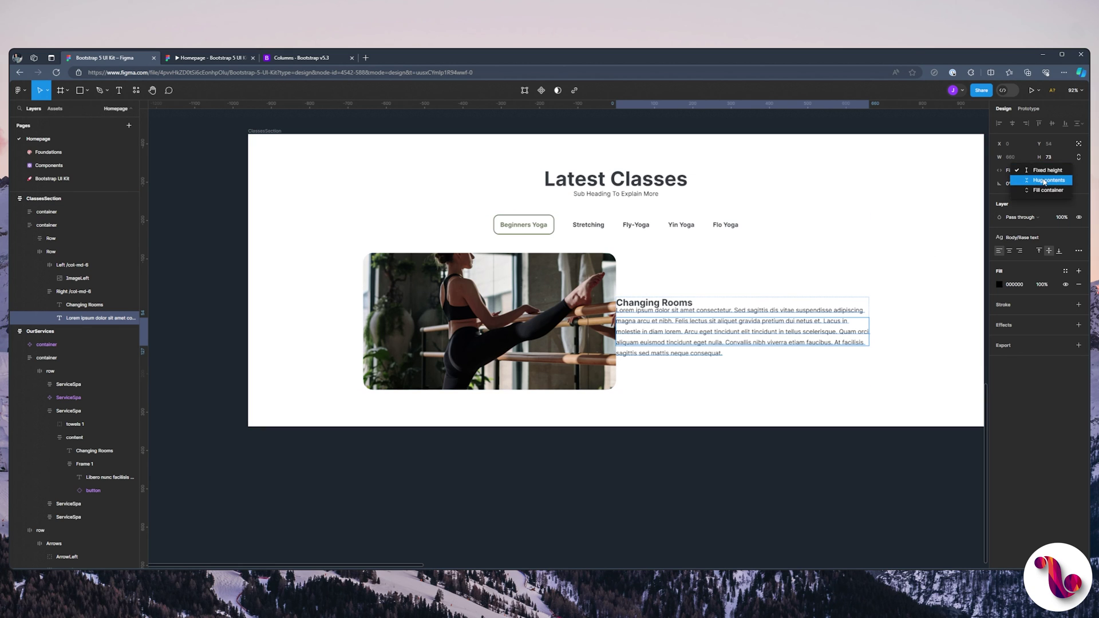
click(1050, 180)
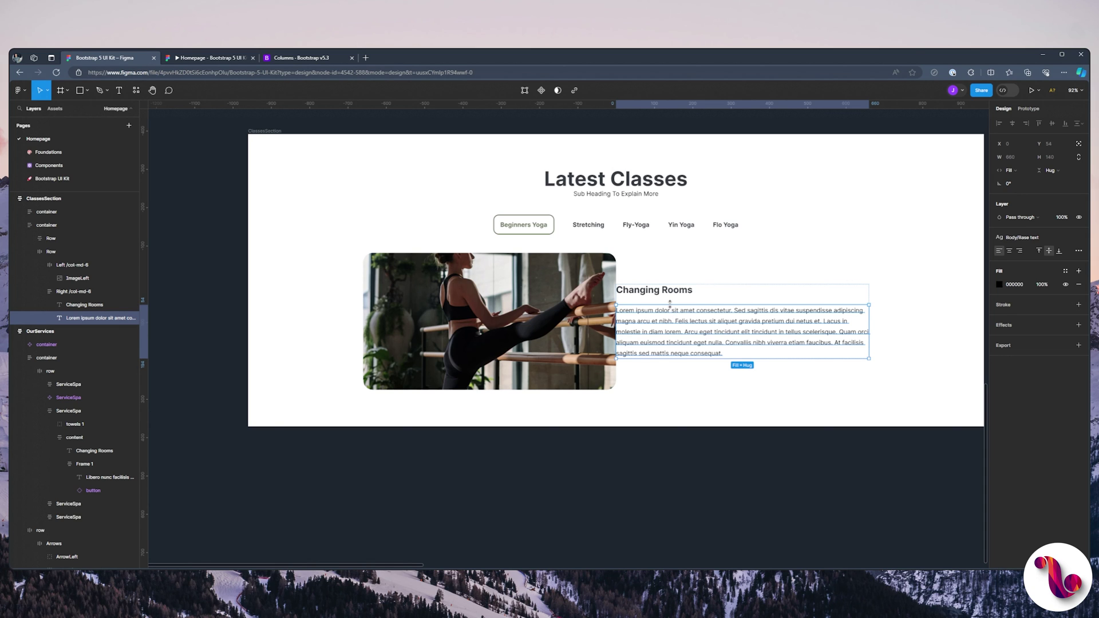
click(666, 322)
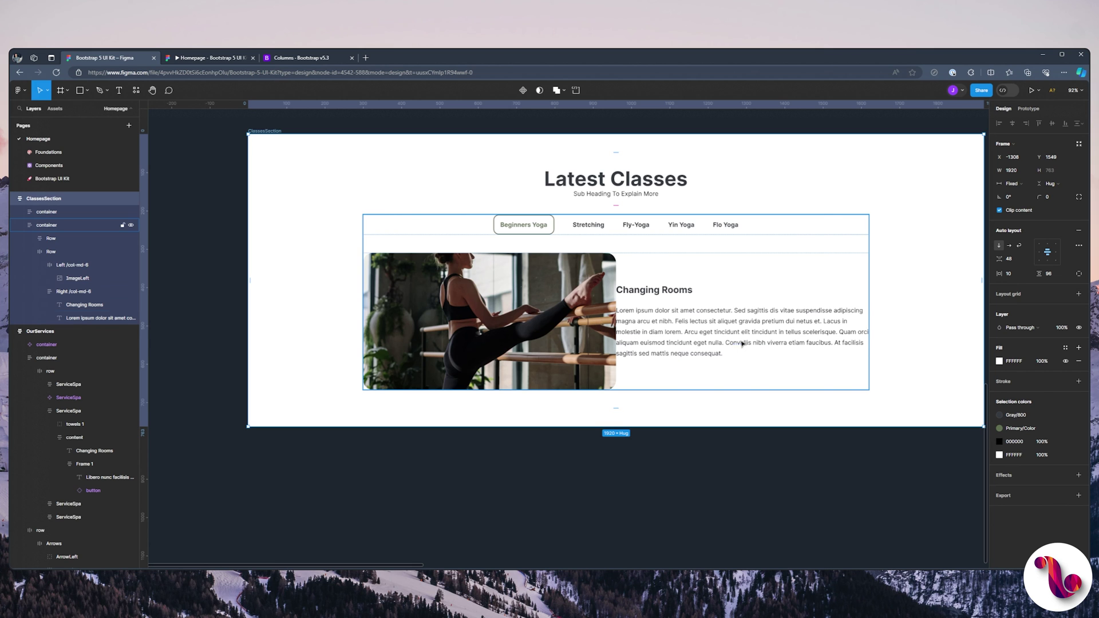
Delete the paragraph's closing sentences from 'Arcu' onward.
scroll(752, 344, up, 5)
scroll(752, 343, up, 1)
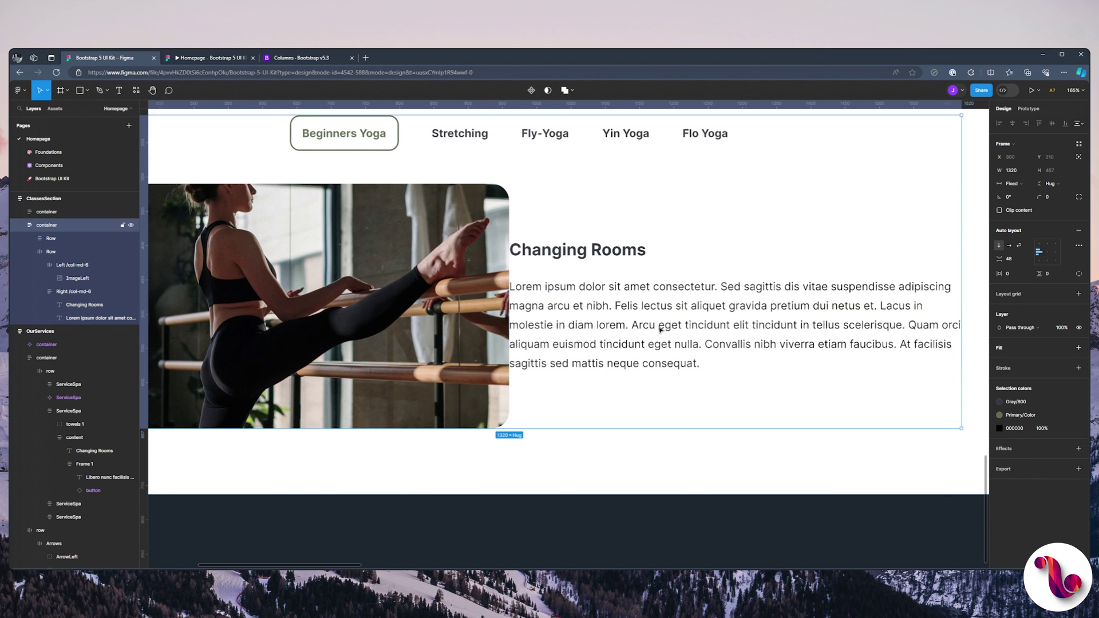
double_click(637, 328)
key(Return)
click(632, 325)
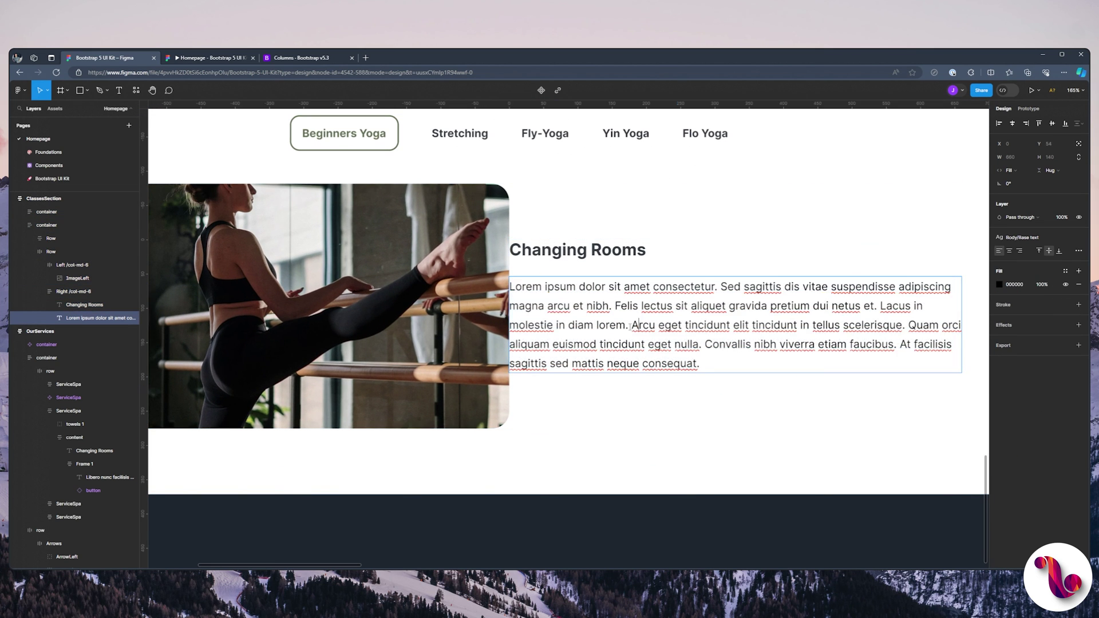
drag(632, 326, 701, 363)
key(BackSpace)
click(583, 267)
Change the Changing Rooms heading to 'Beginners Yoga'.
key(Return)
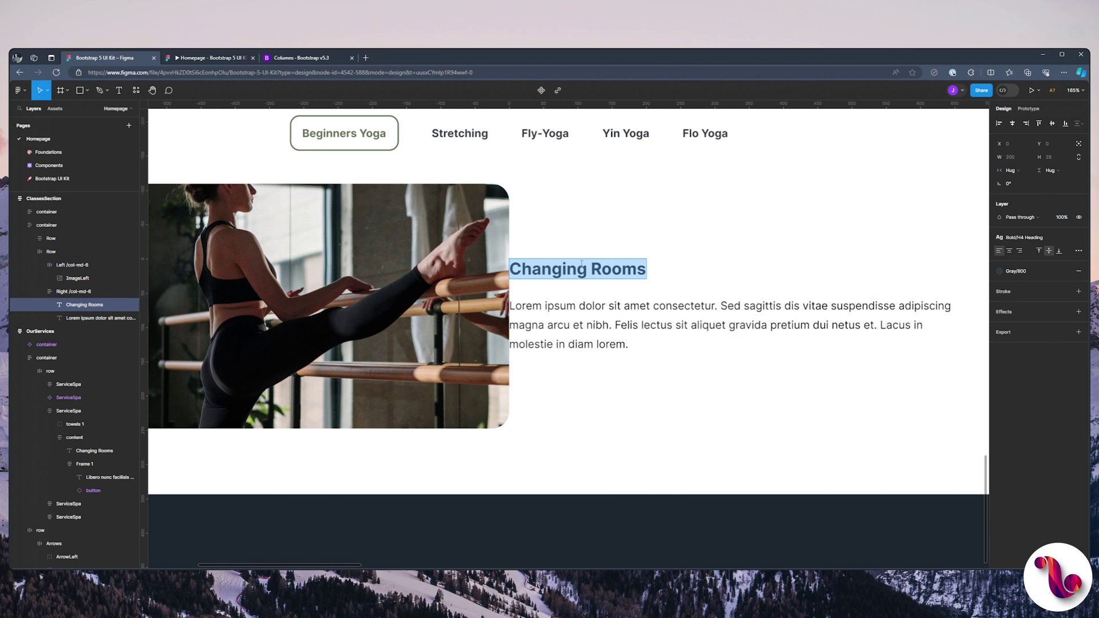
text(Beginners)
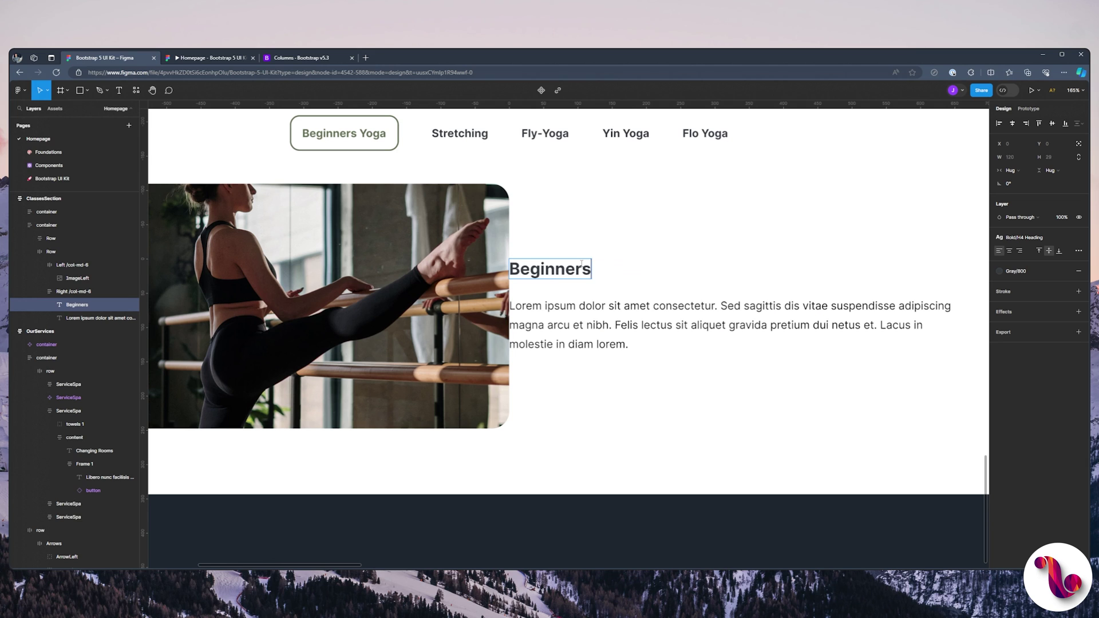
text( Yoga)
key(Escape)
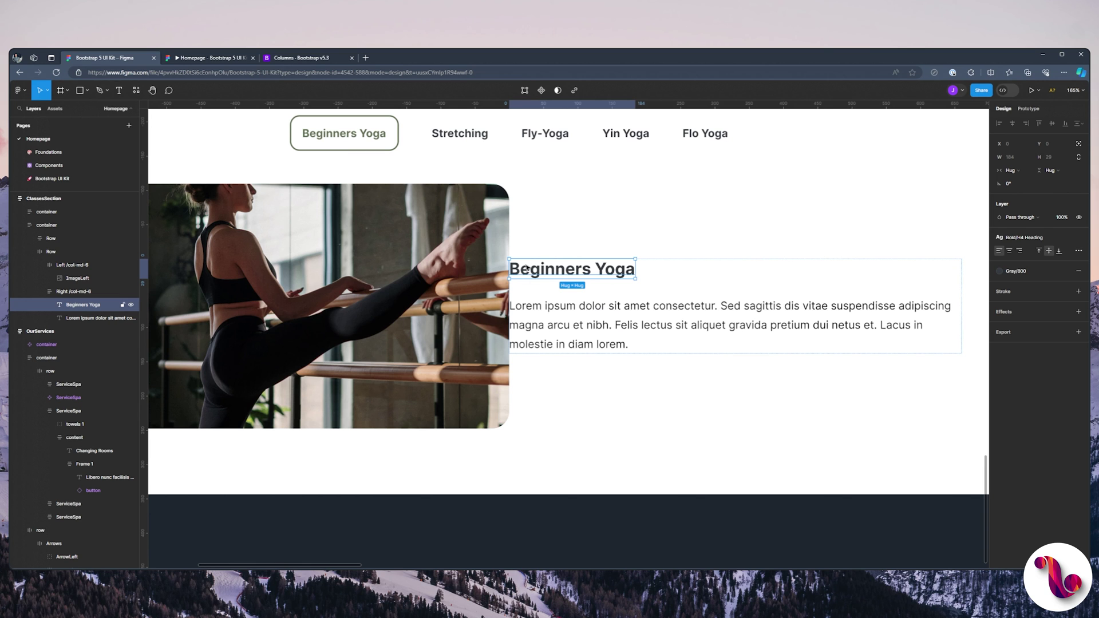
scroll(527, 269, down, 5)
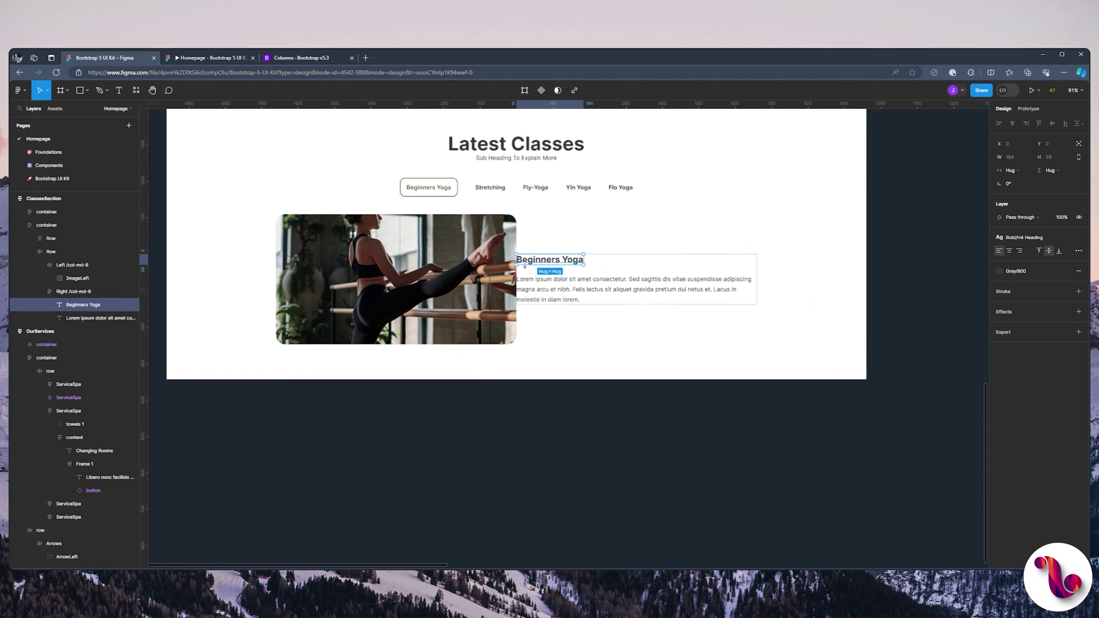
Replace the Row frame's Auto gap with a fixed gap, setting 10 then widening it to 48.
click(42, 253)
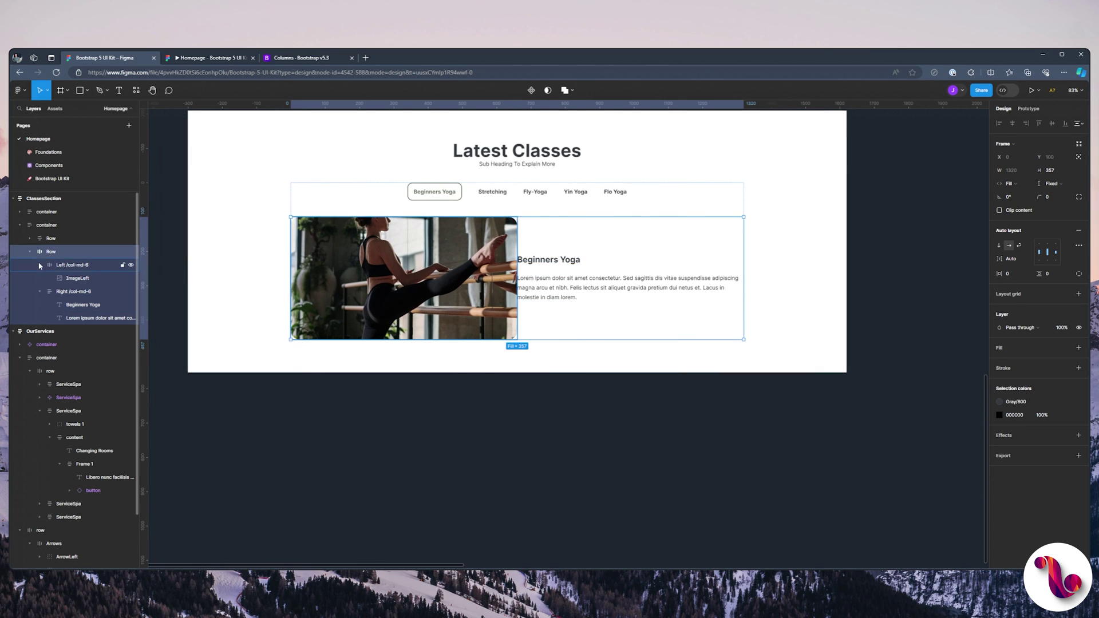
click(39, 265)
click(39, 278)
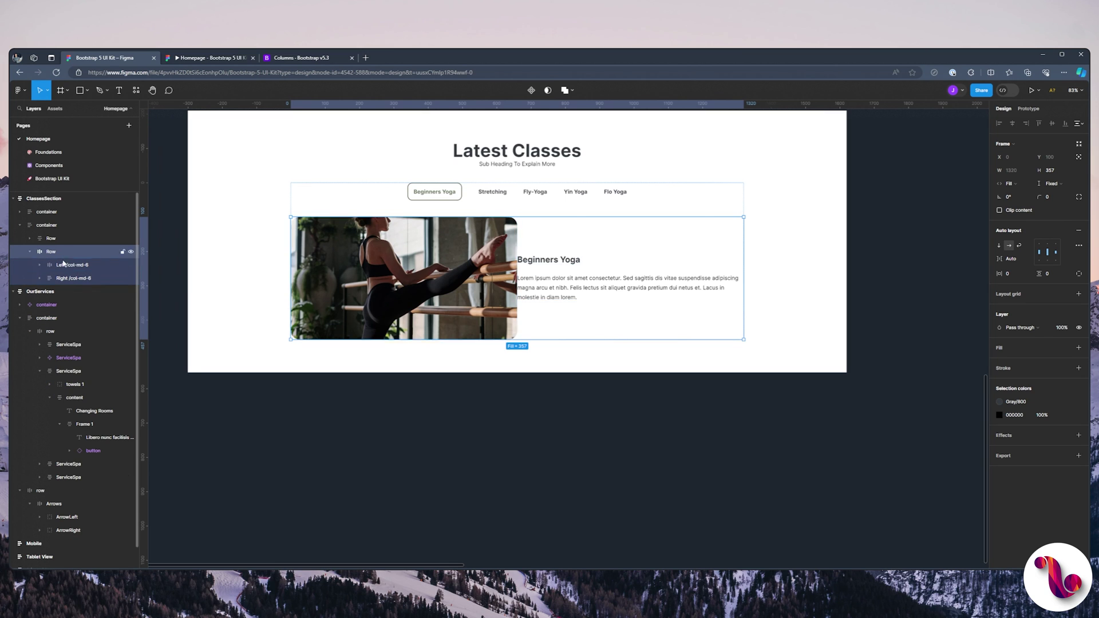
click(1018, 259)
text(10)
key(Return)
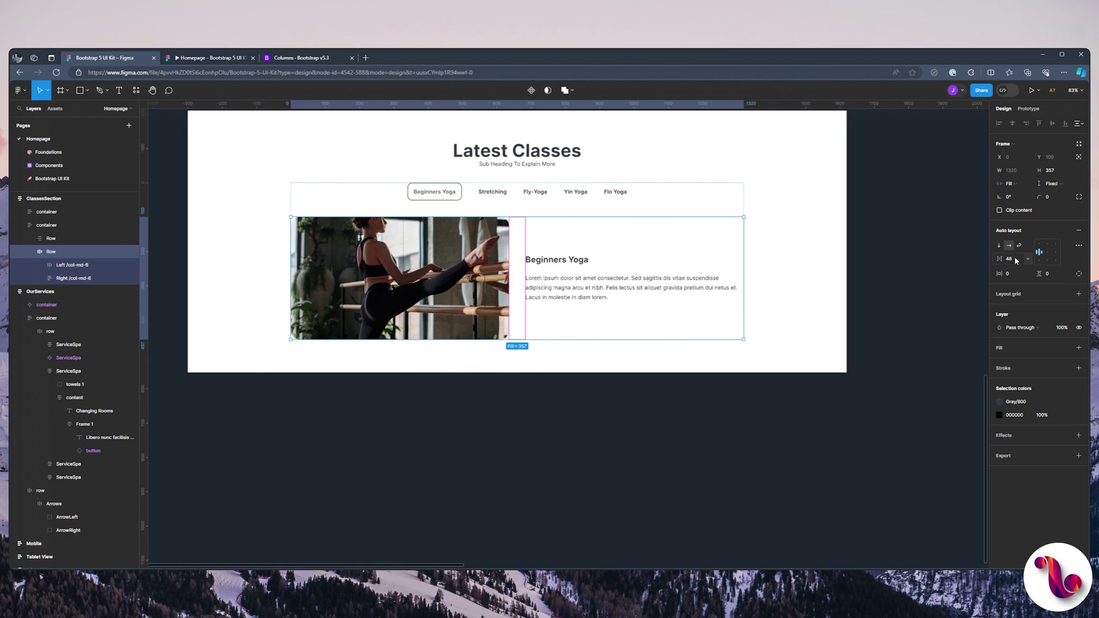
key(Escape)
key(Escape)
key(shift+2)
Select the Right /col-md-6 text column and expand its layers.
scroll(561, 271, up, 3)
click(561, 270)
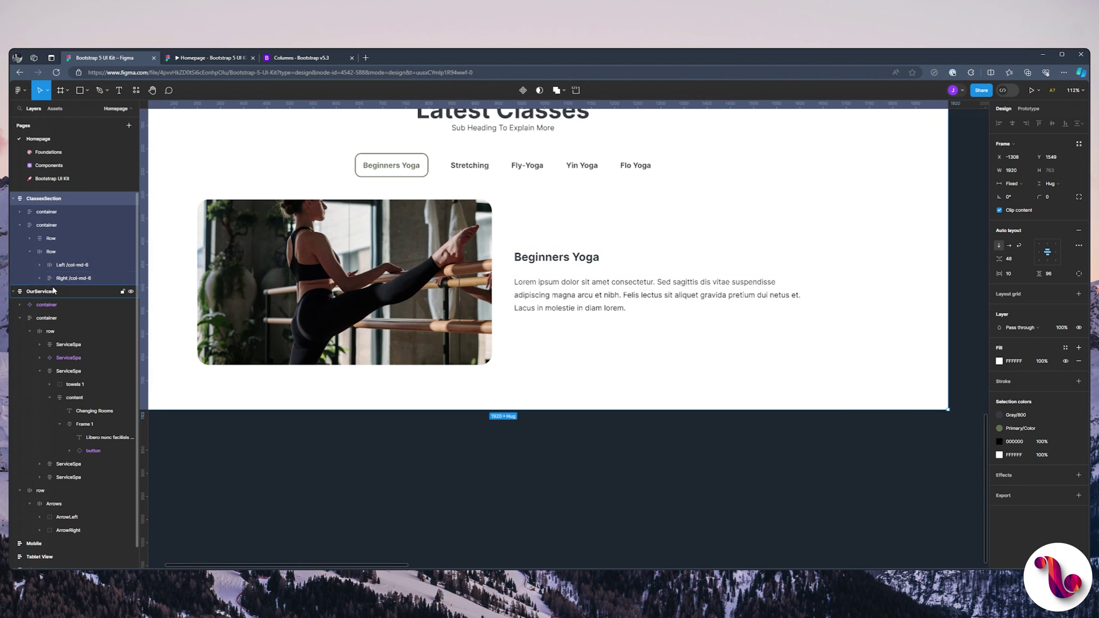
click(40, 278)
Group the Beginners Yoga heading and paragraph into an auto-layout frame named Group.
shift+click(79, 304)
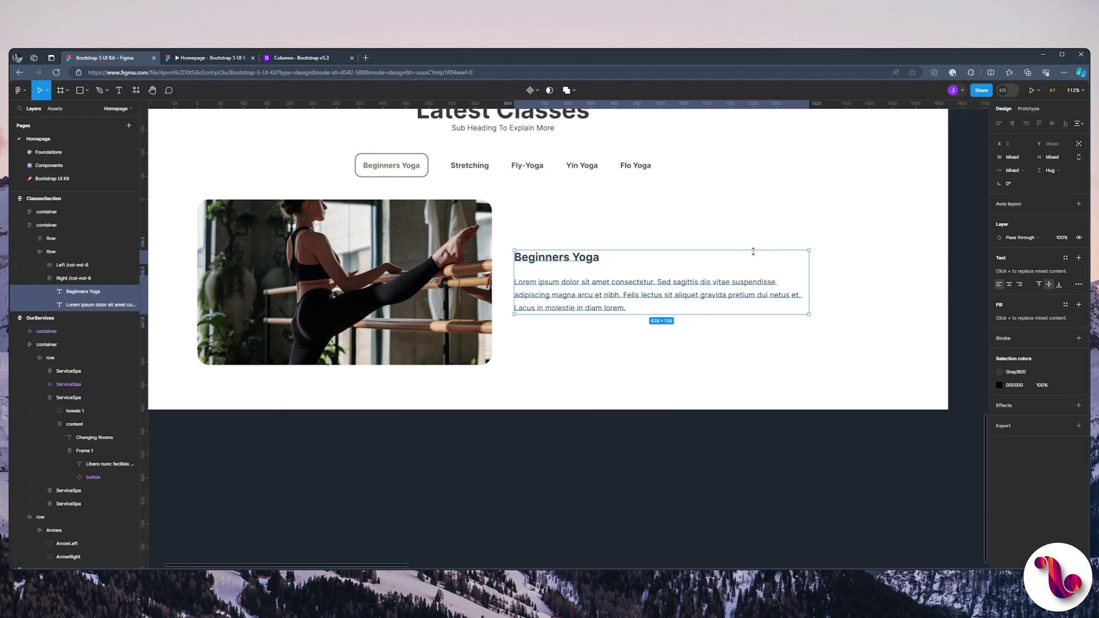
key(ctrl+g)
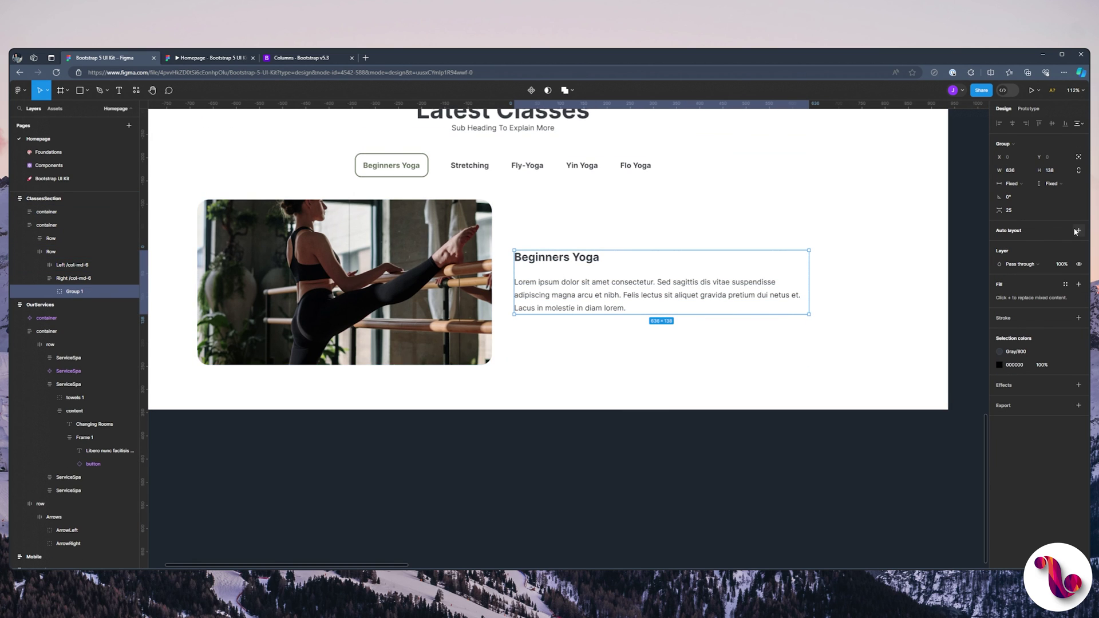
key(shift+a)
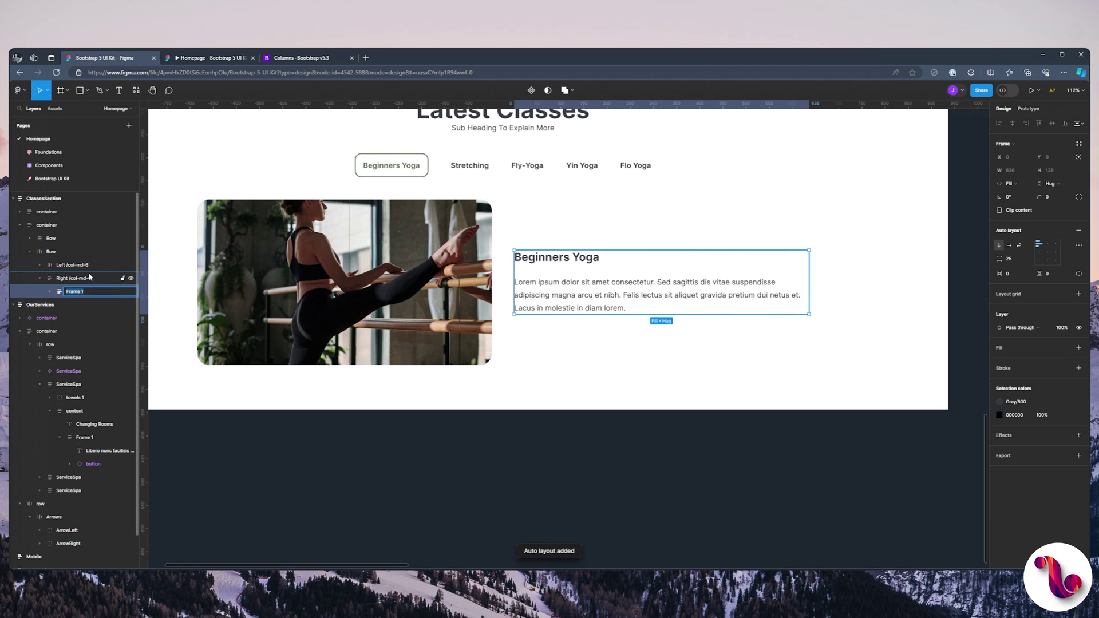
text(Group)
key(Return)
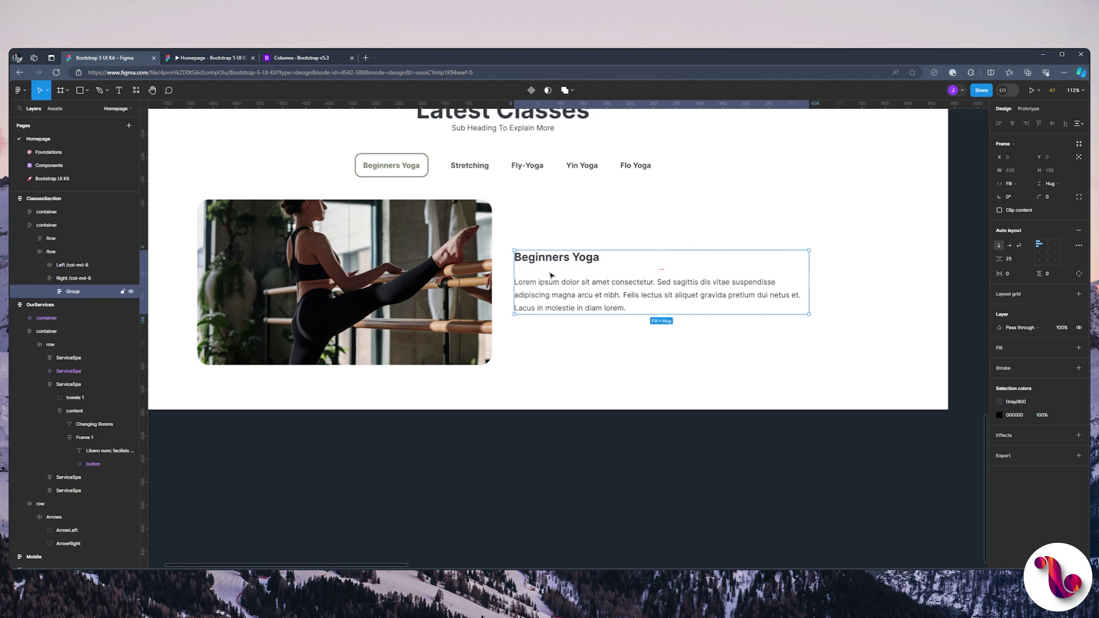
Apply the Gray/800 colour style to the paragraph's fill.
click(622, 407)
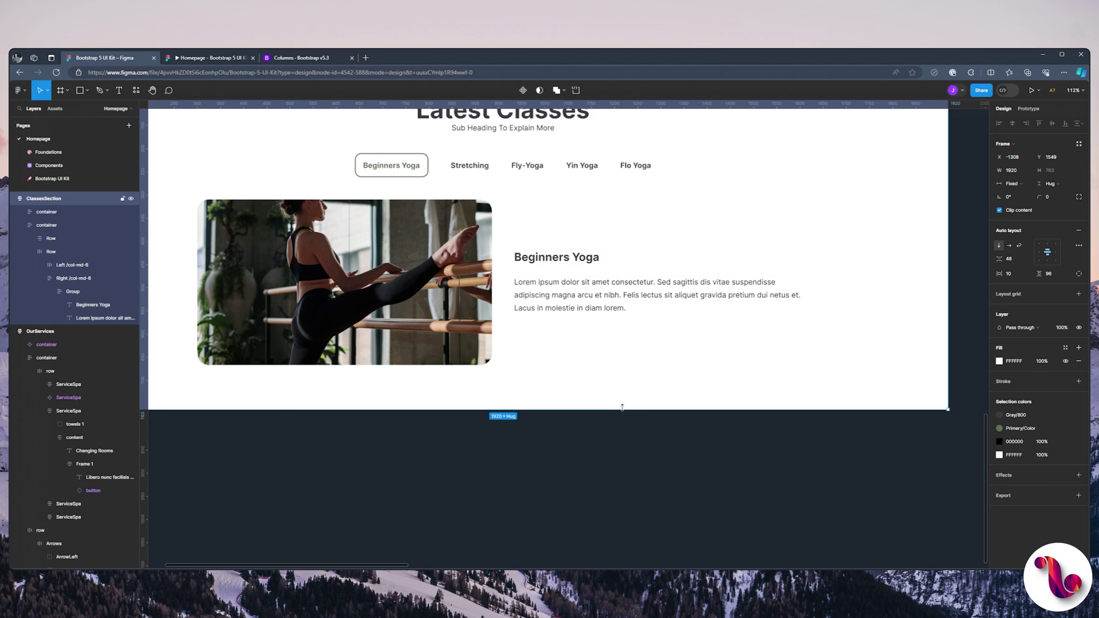
click(602, 295)
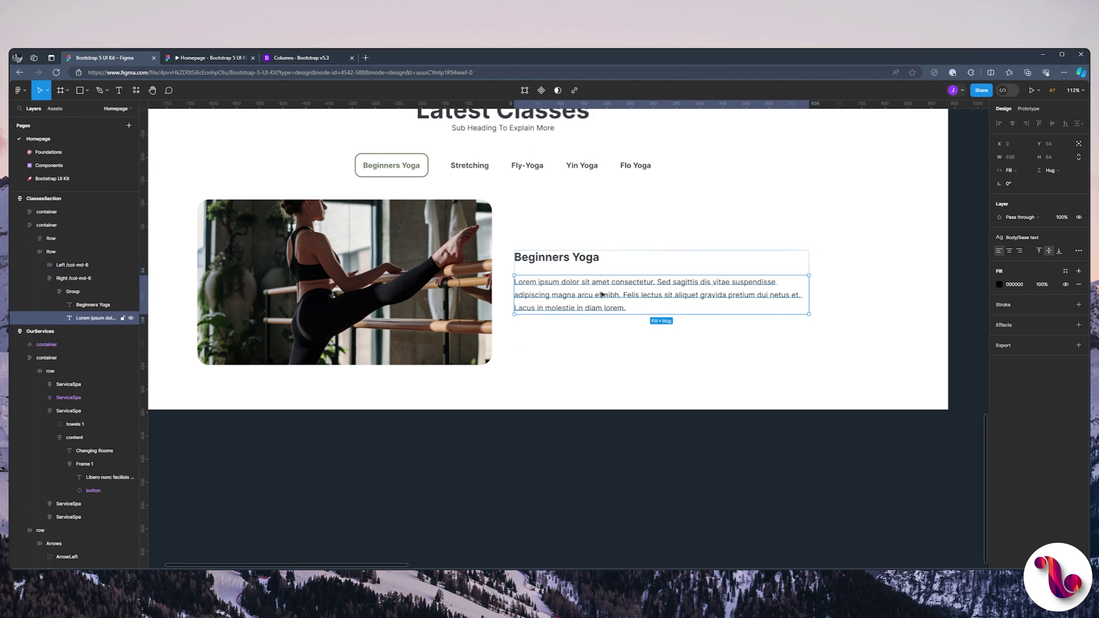
click(1066, 271)
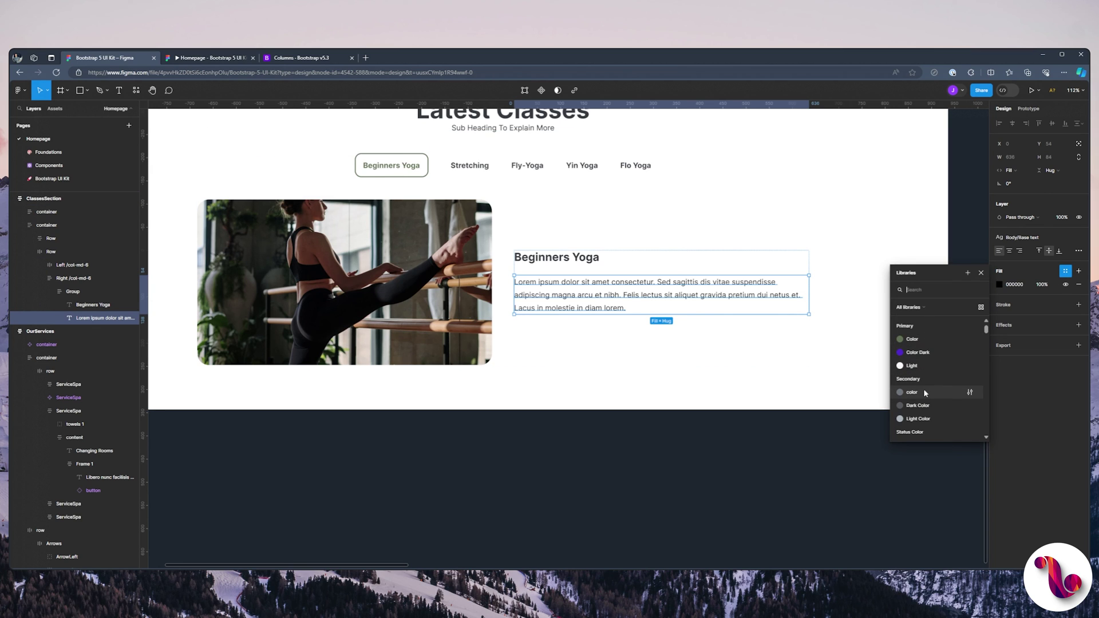
scroll(926, 393, down, 5)
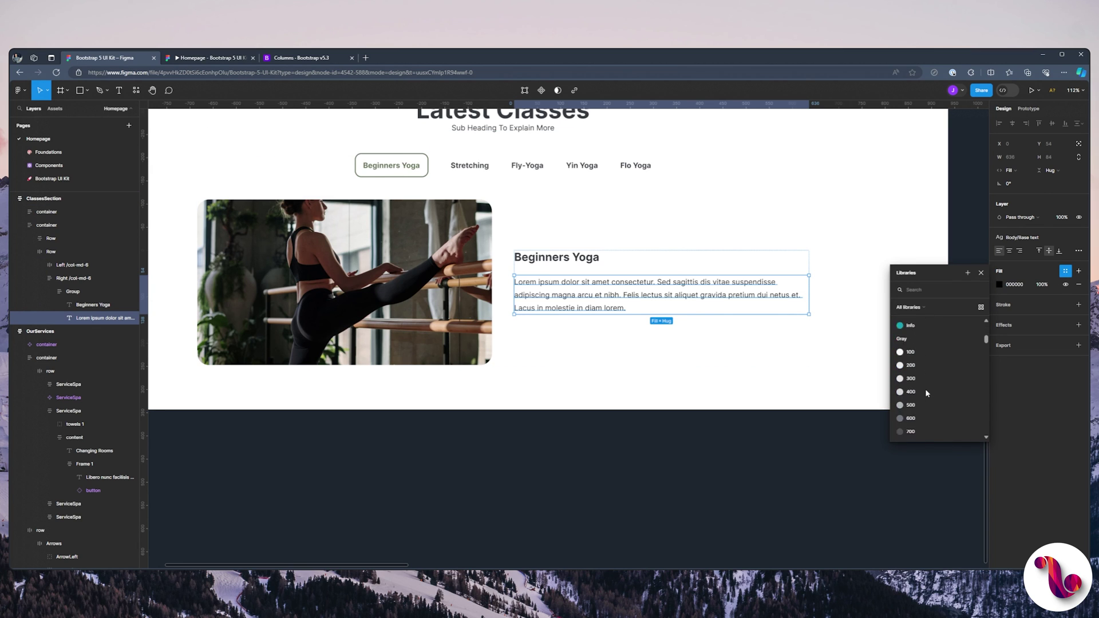
click(911, 378)
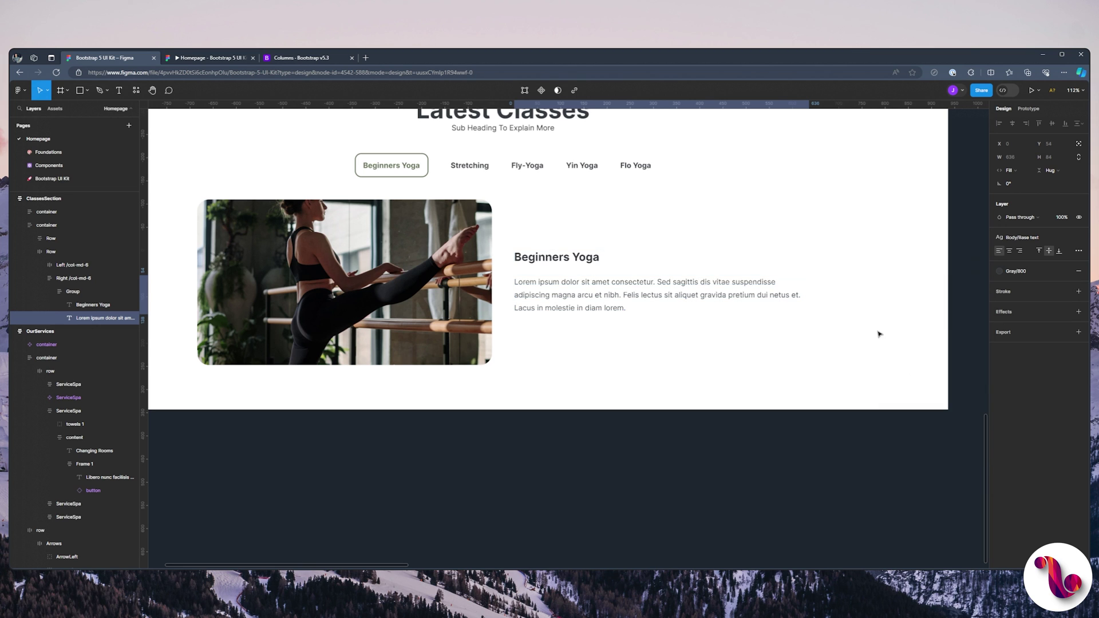
Preview the Homepage prototype, then return to the design file.
click(713, 207)
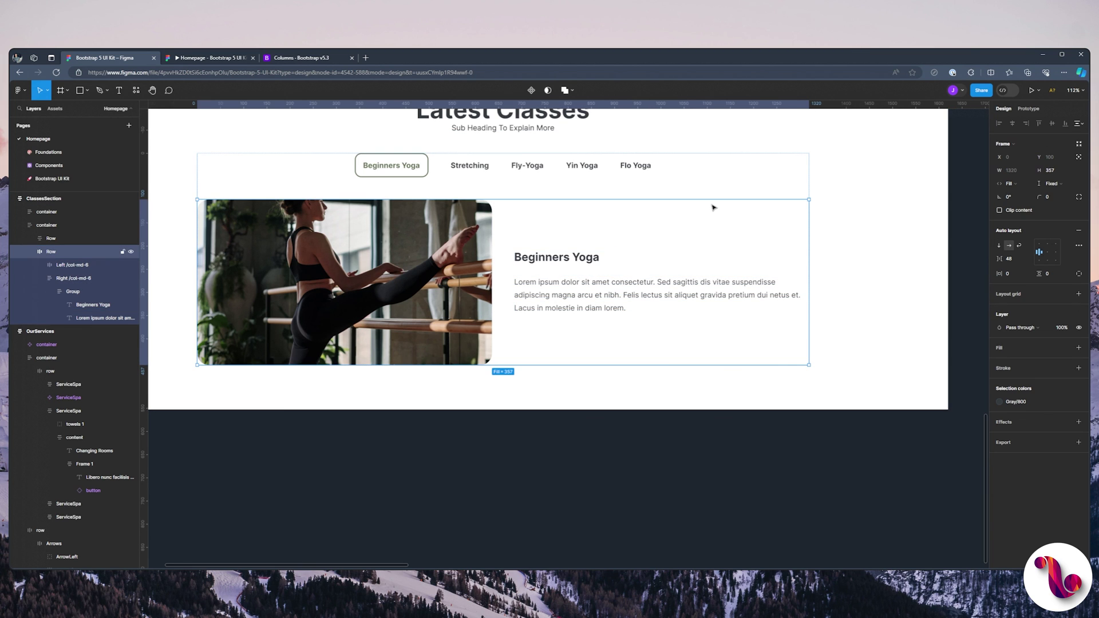
click(216, 63)
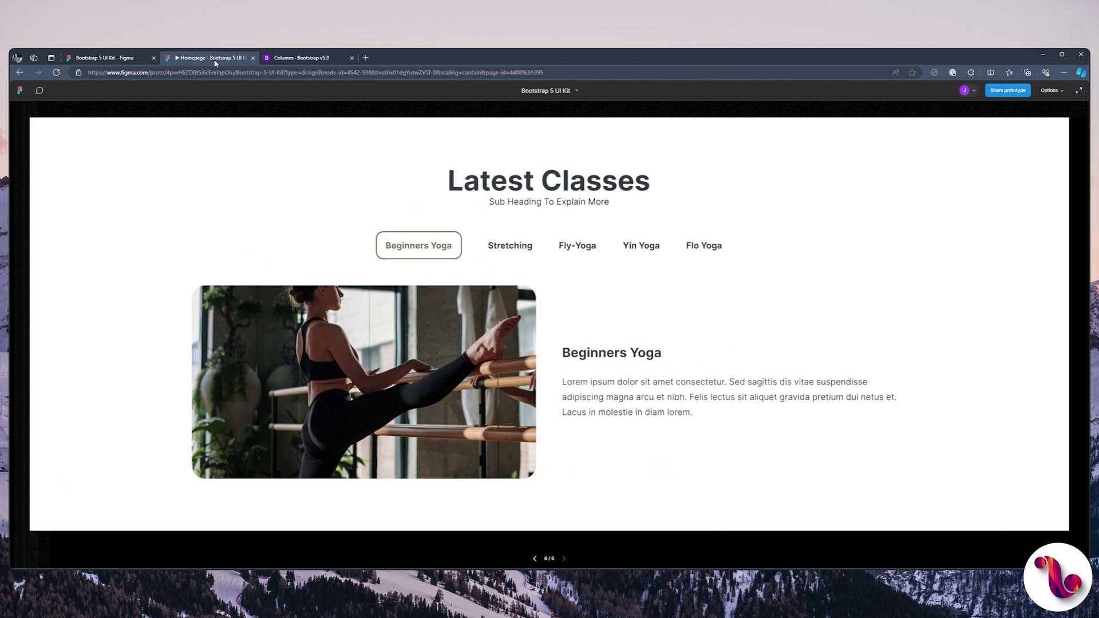
click(89, 58)
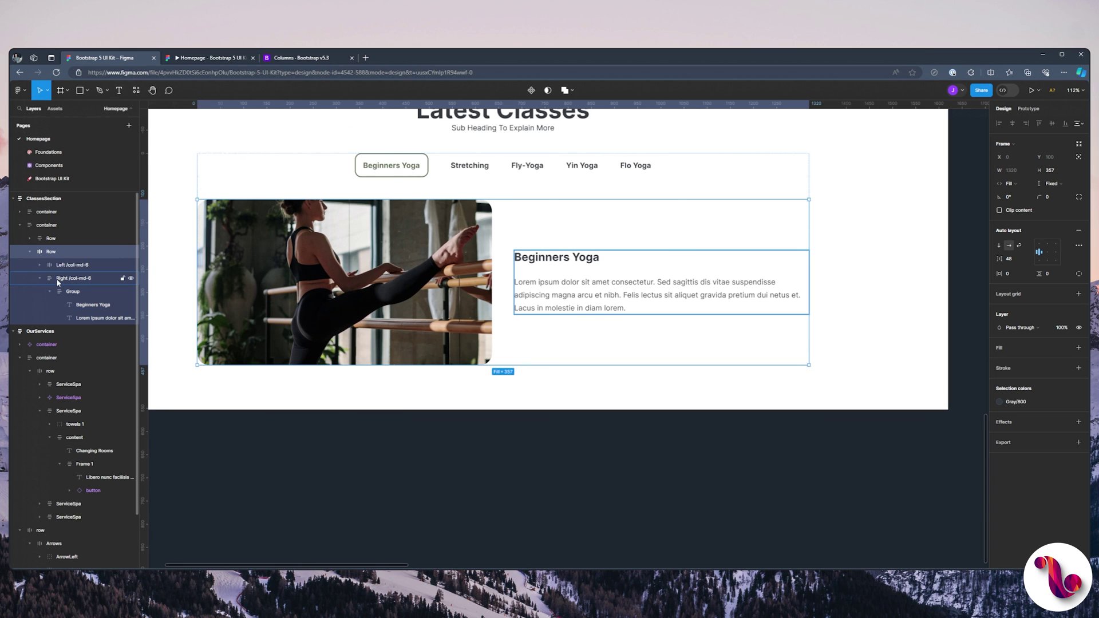
Duplicate the Beginners Yoga heading and paragraph inside the right column.
click(568, 289)
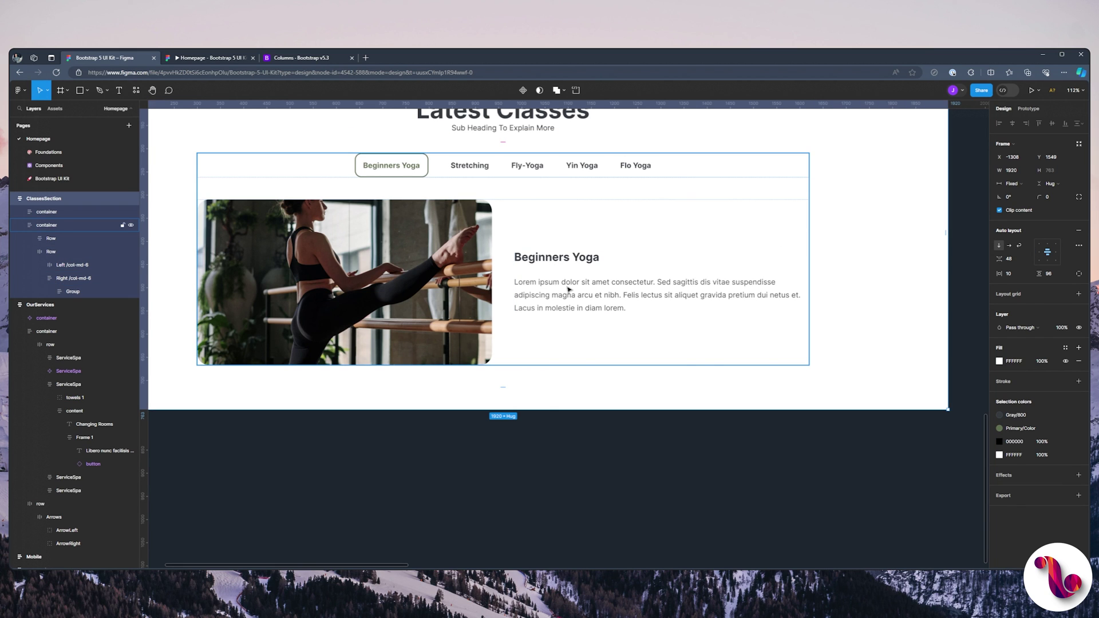
click(561, 296)
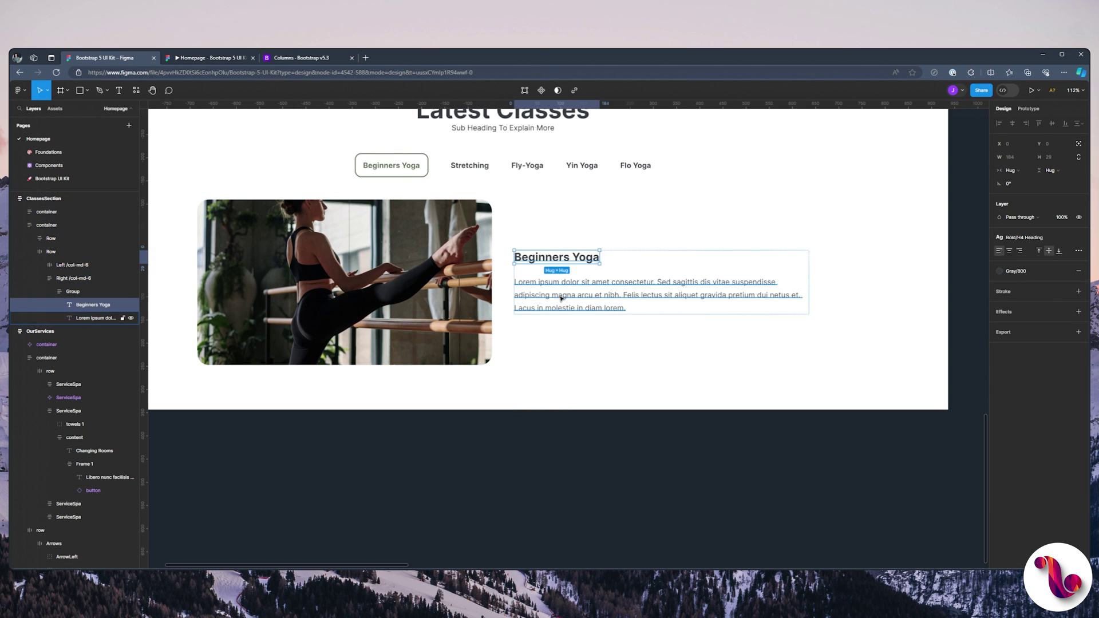
key(Return)
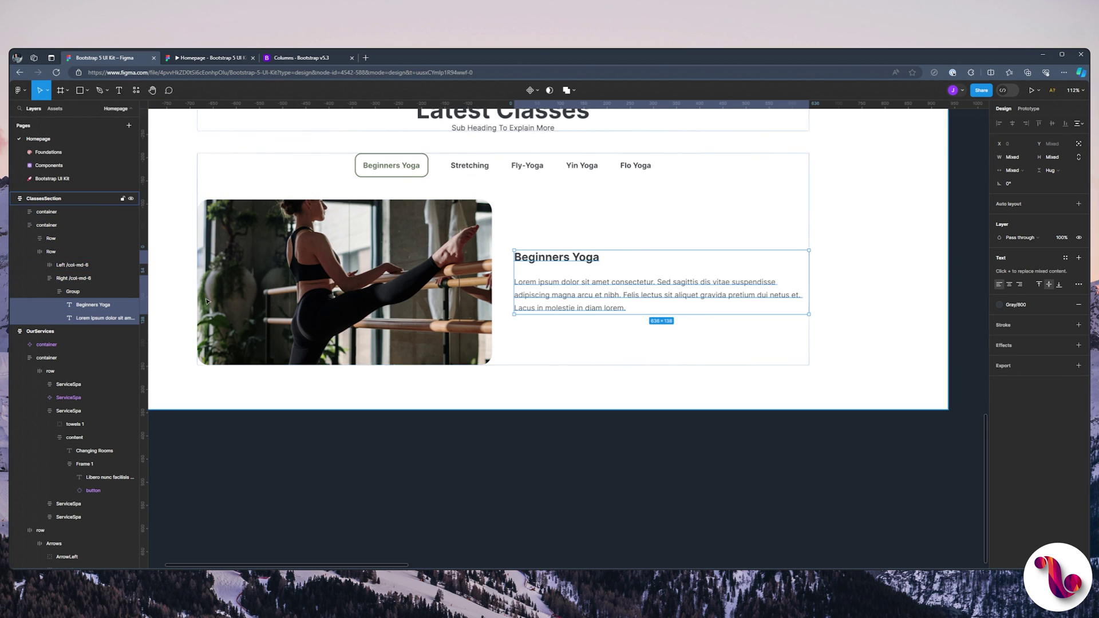
click(43, 283)
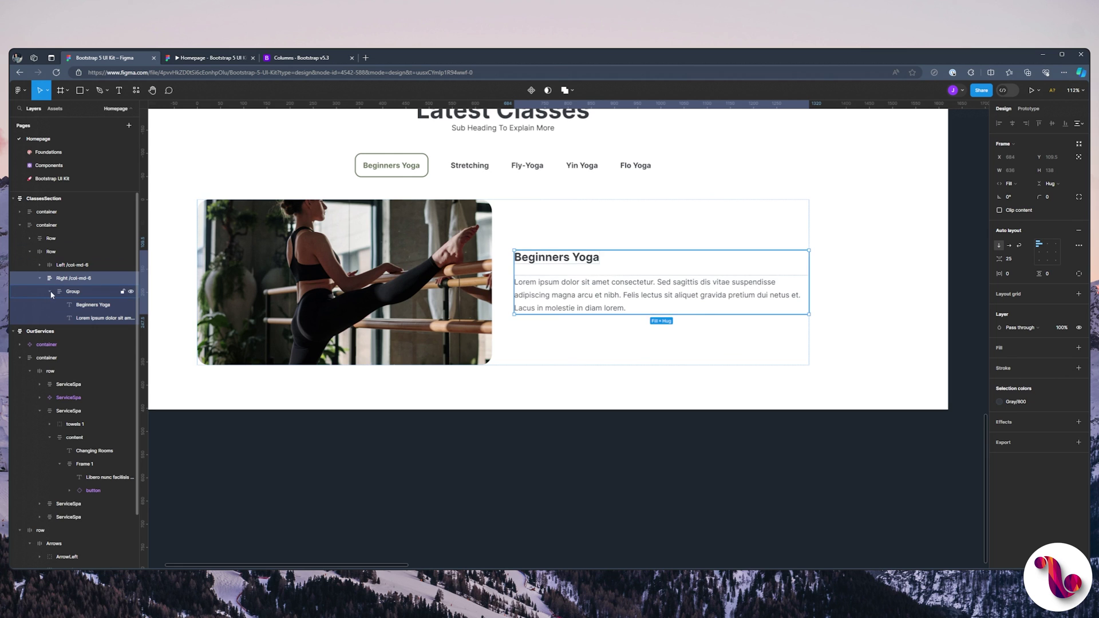
click(50, 292)
key(ctrl+v)
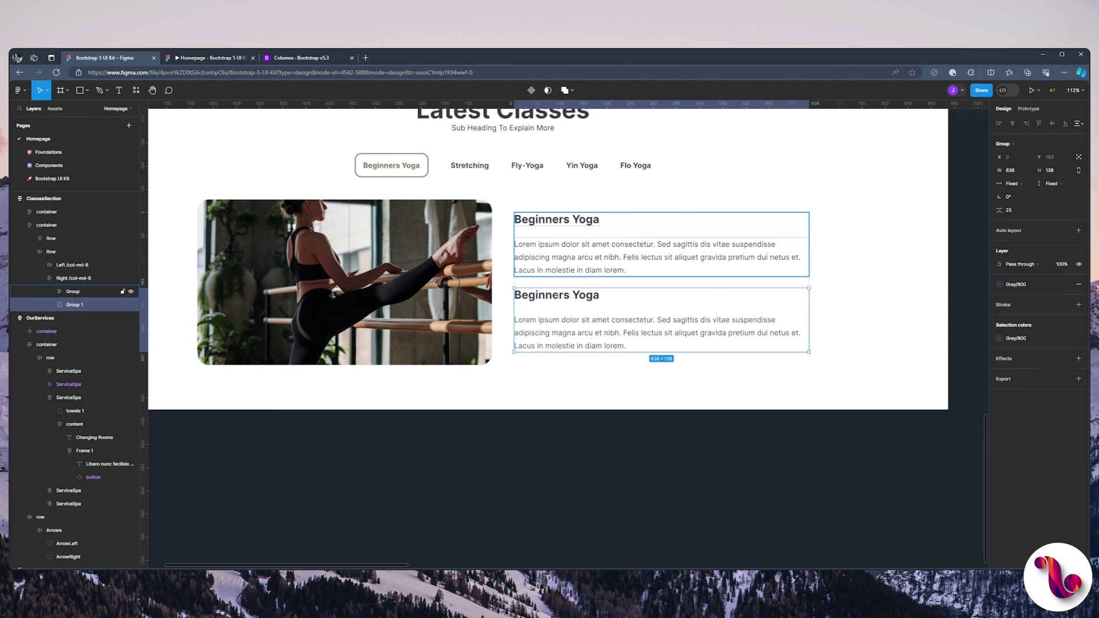
Wrap the copy in an auto-layout frame named col, duplicate it, and group both col frames.
key(shift+a)
text(col)
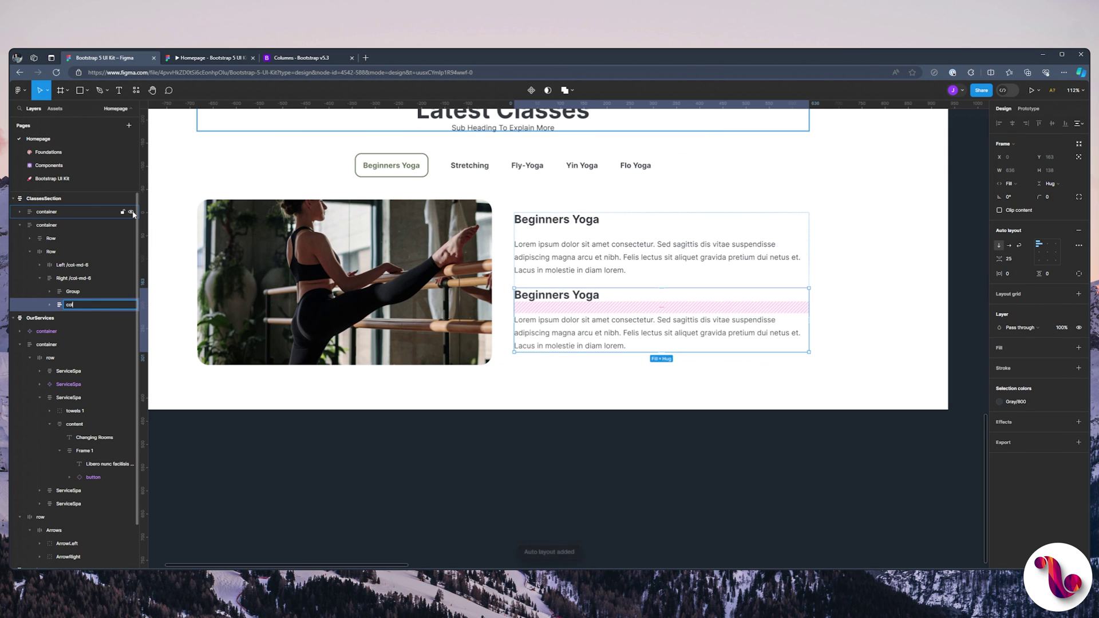
key(Return)
key(ctrl+d)
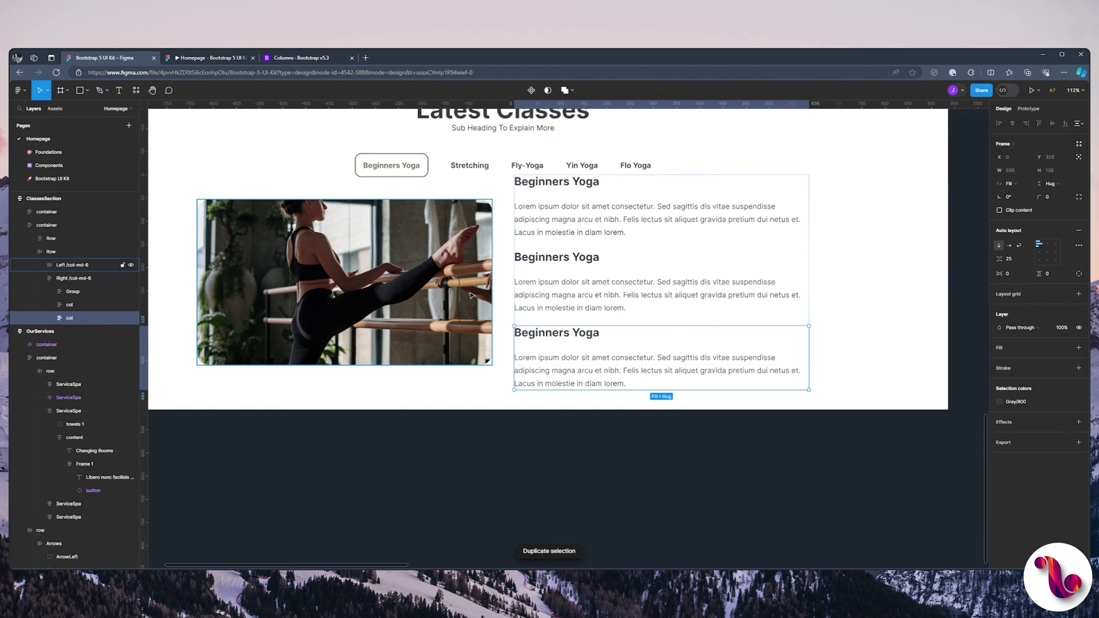
shift+click(76, 304)
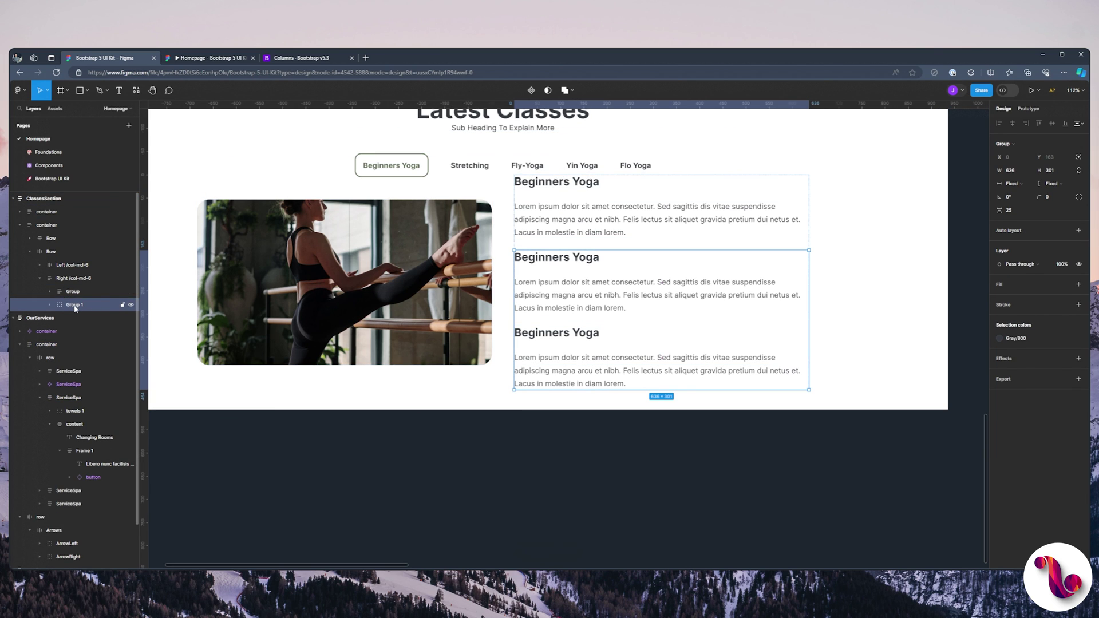
key(ctrl+g)
key(ctrl+r)
Name the group row and give it horizontal auto layout with an Auto gap.
text(row)
key(Return)
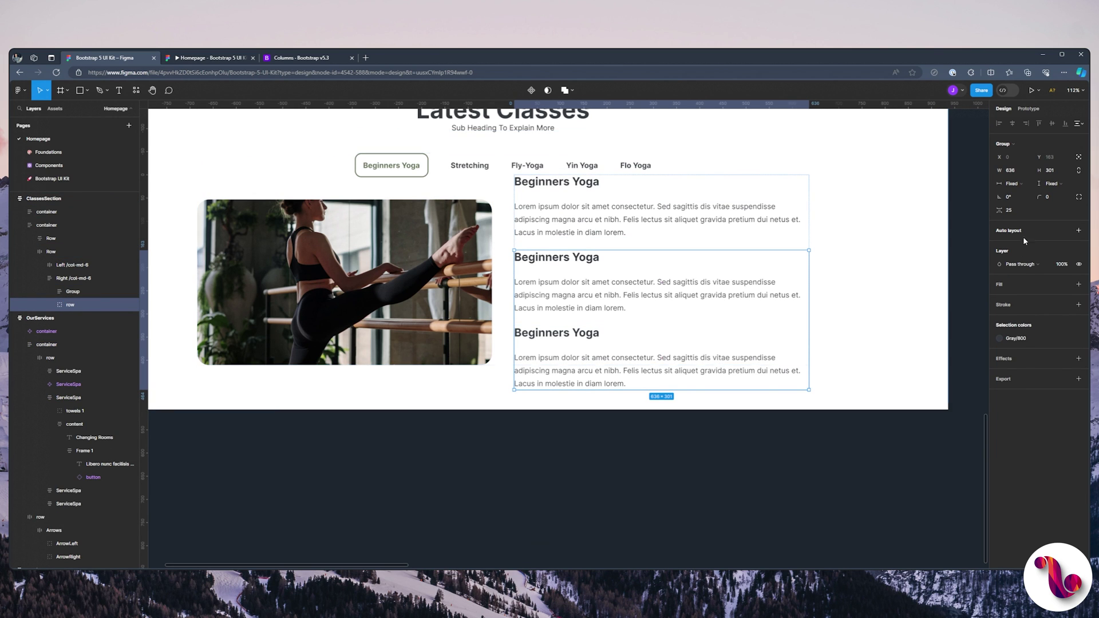
click(1078, 231)
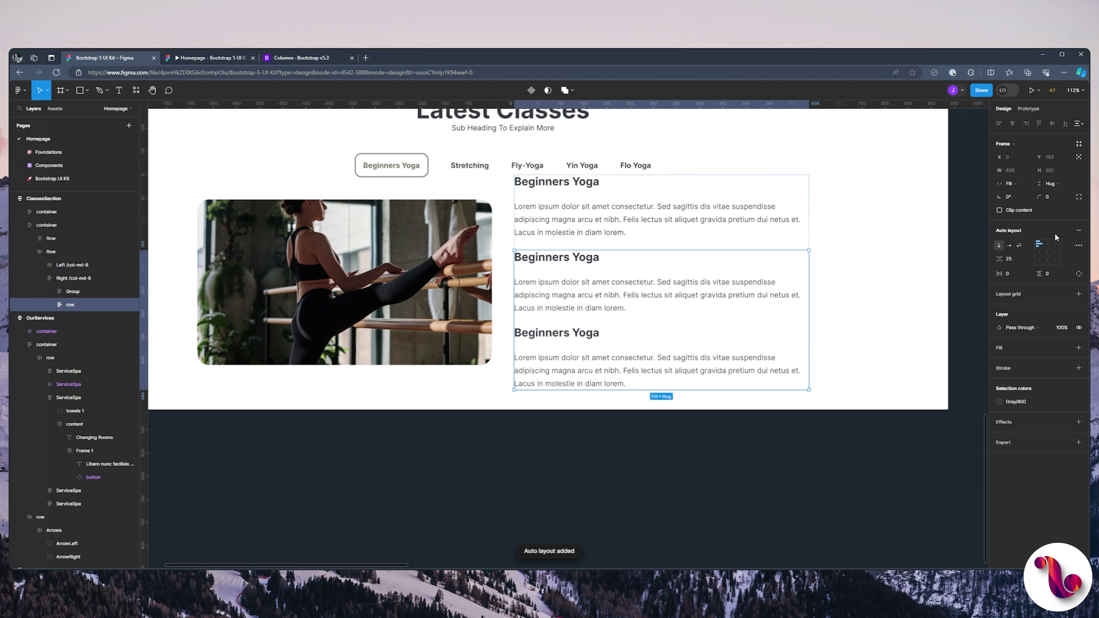
click(1010, 247)
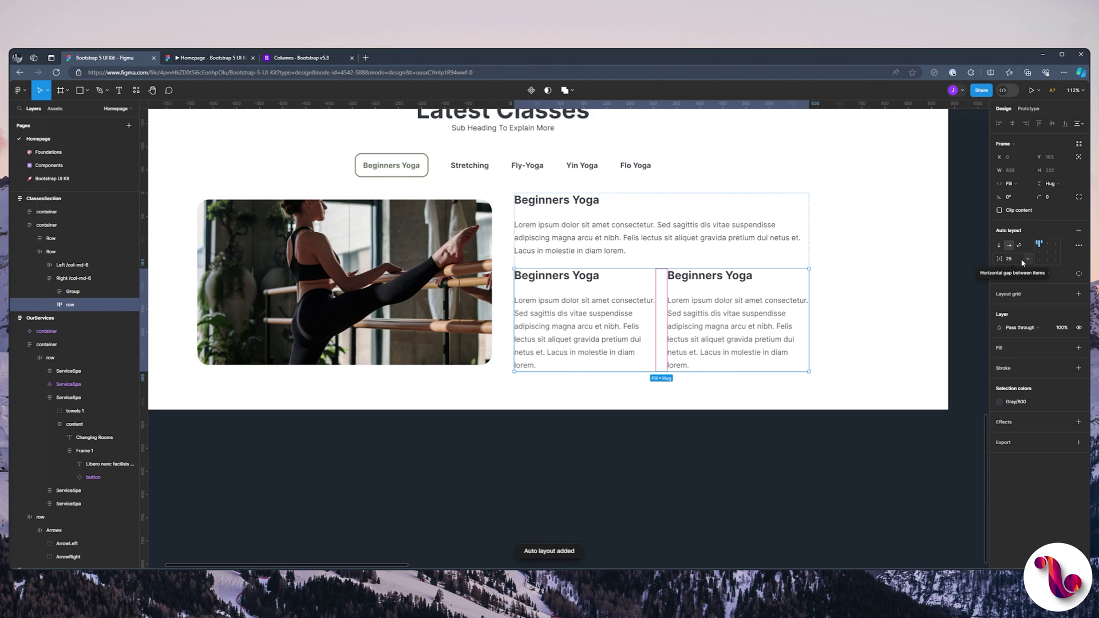
click(1024, 260)
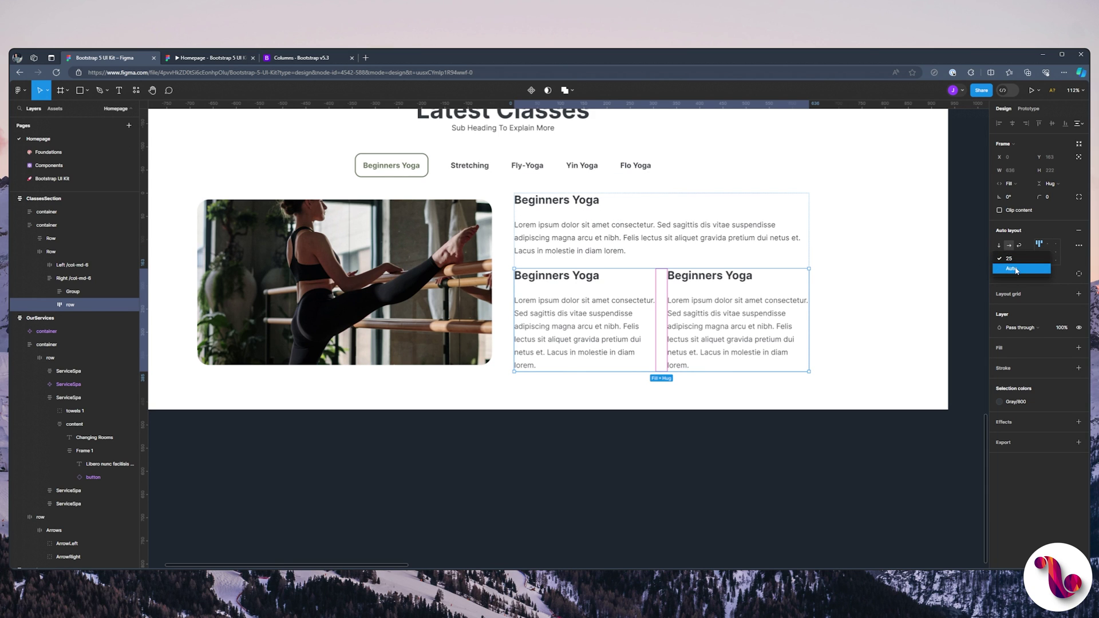
click(1017, 270)
scroll(682, 332, down, 1)
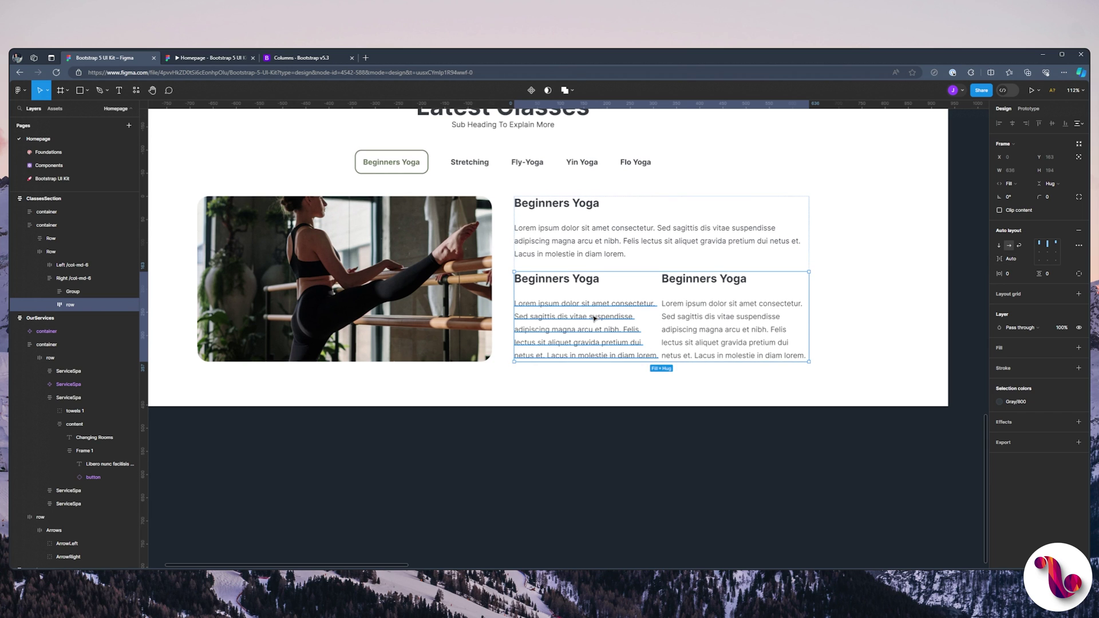
Delete the opening sentences of both column paragraphs so each starts with "Felis lectus".
double_click(588, 334)
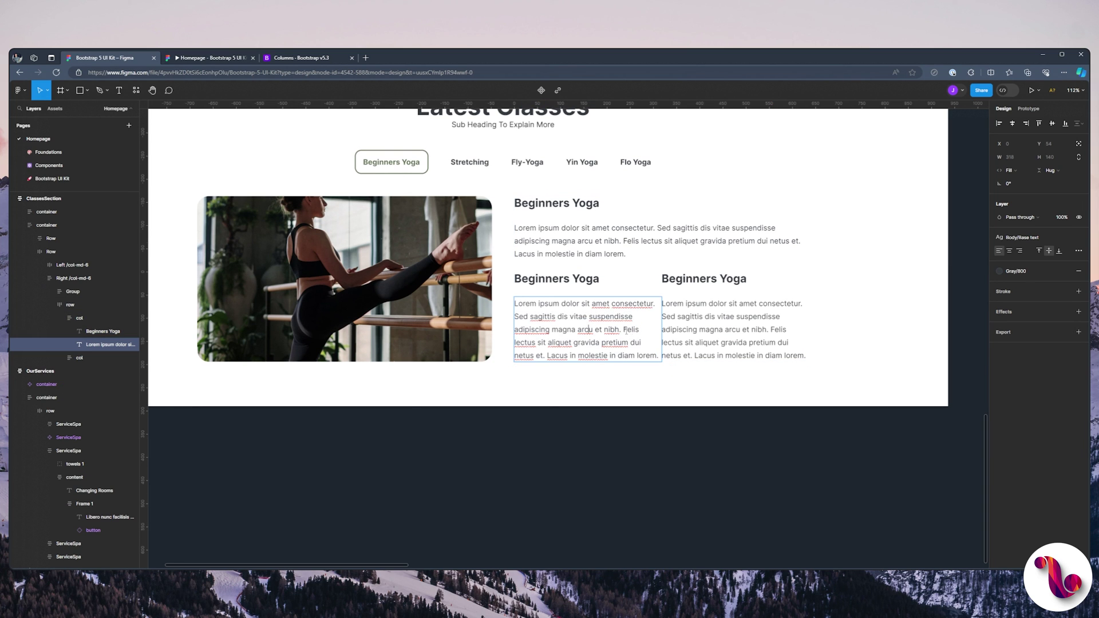
key(ctrl+shift+Left)
key(ctrl+shift+Left)
key(ctrl+shift+Left)
key(ctrl+shift+Left)
key(ctrl+shift+Left)
key(ctrl+shift+Left)
key(ctrl+shift+Left)
key(ctrl+shift+Left)
key(ctrl+shift+Left)
key(ctrl+shift+Left)
key(ctrl+shift+Left)
key(ctrl+shift+Left)
key(ctrl+shift+Left)
key(ctrl+shift+Left)
key(ctrl+shift+Left)
key(ctrl+shift+Left)
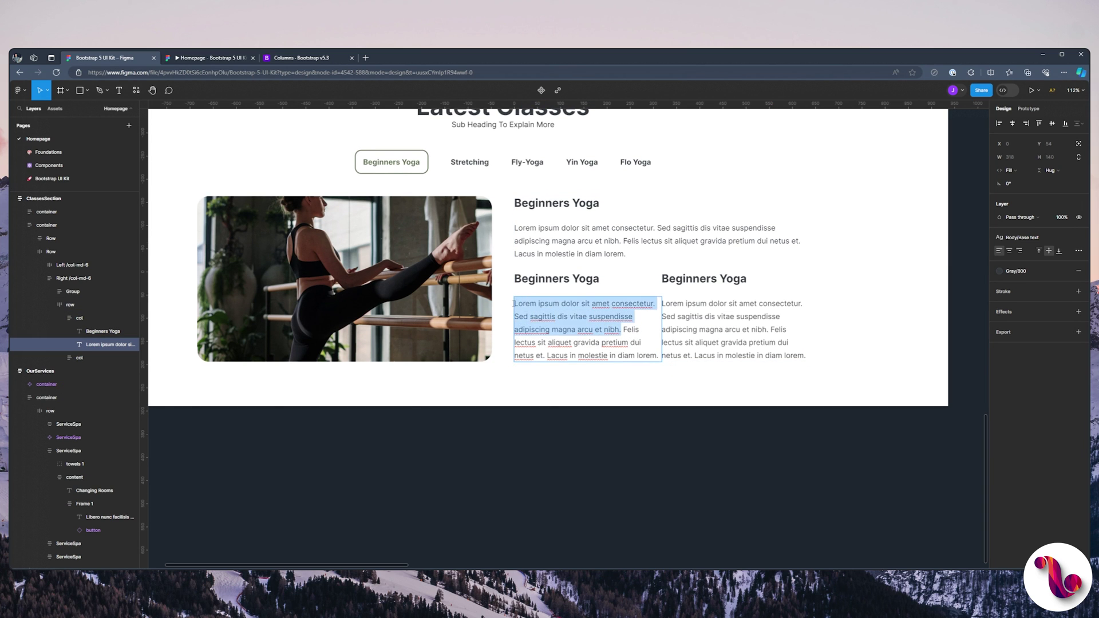
key(BackSpace)
double_click(689, 321)
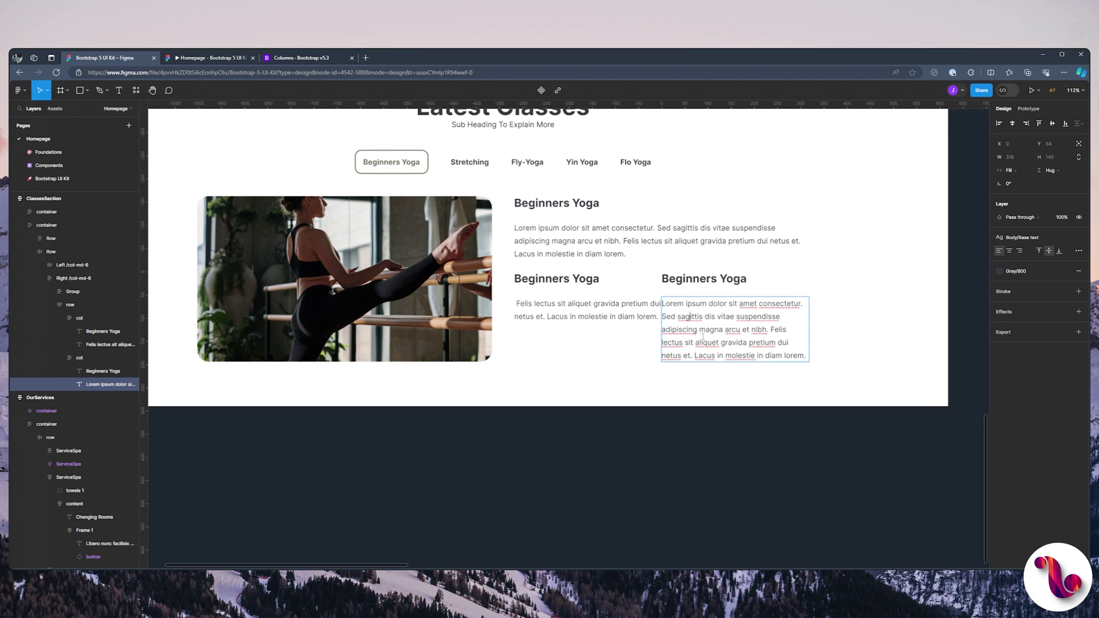
double_click(760, 330)
key(Right)
key(ctrl+shift+Left)
key(ctrl+shift+Left)
key(ctrl+shift+Left)
key(ctrl+shift+Left)
key(ctrl+shift+Left)
key(ctrl+shift+Left)
key(ctrl+shift+Left)
key(ctrl+shift+Left)
key(ctrl+shift+Left)
key(ctrl+shift+Left)
key(ctrl+shift+Left)
key(ctrl+shift+Left)
key(ctrl+shift+Left)
key(ctrl+shift+Left)
key(ctrl+shift+Left)
key(ctrl+shift+Left)
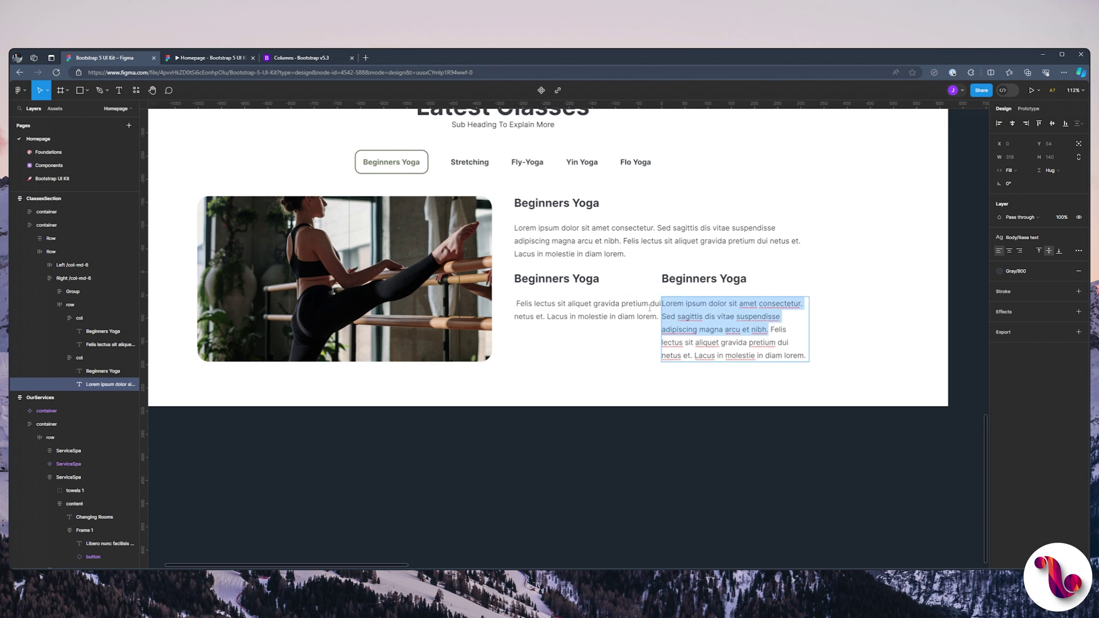
key(BackSpace)
click(528, 325)
key(Return)
key(Left)
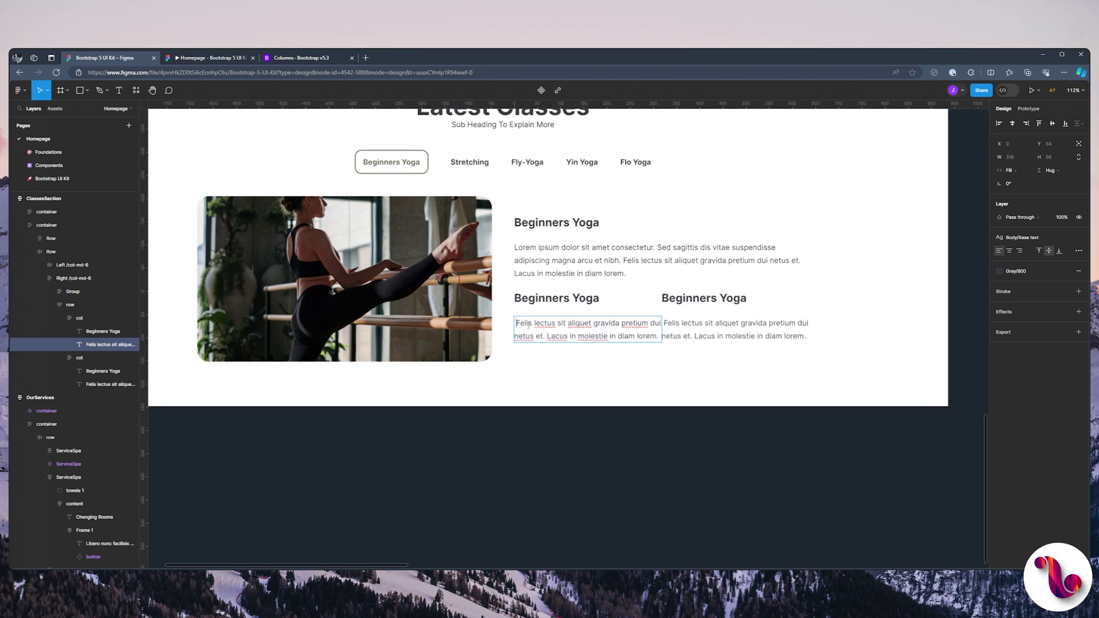
key(Escape)
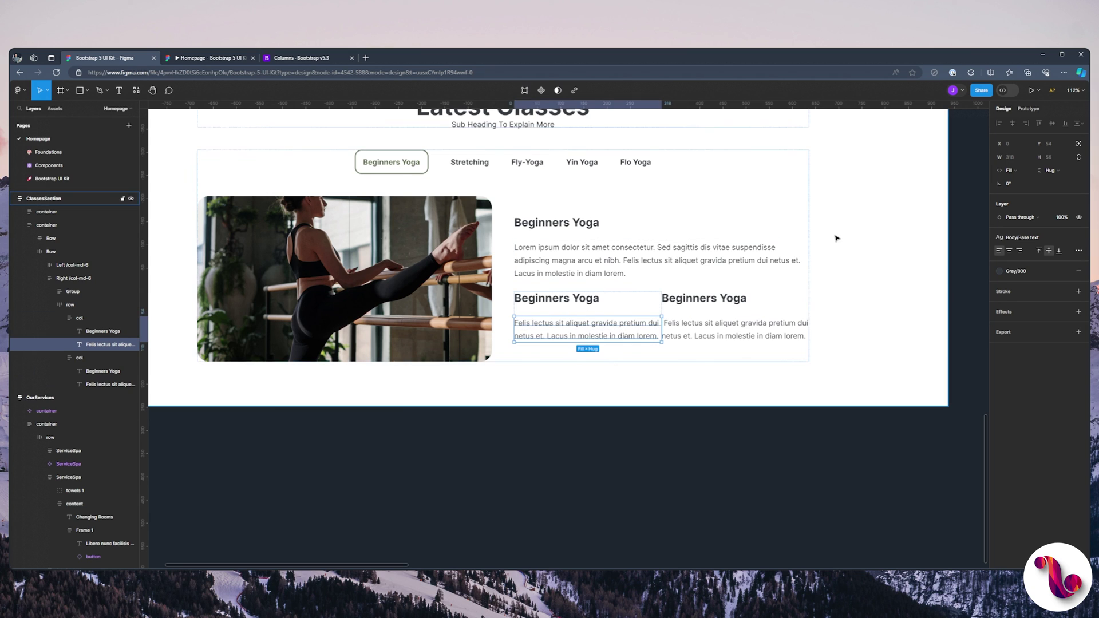
Set the row's column gap to 25, then widen it to 46.
click(82, 306)
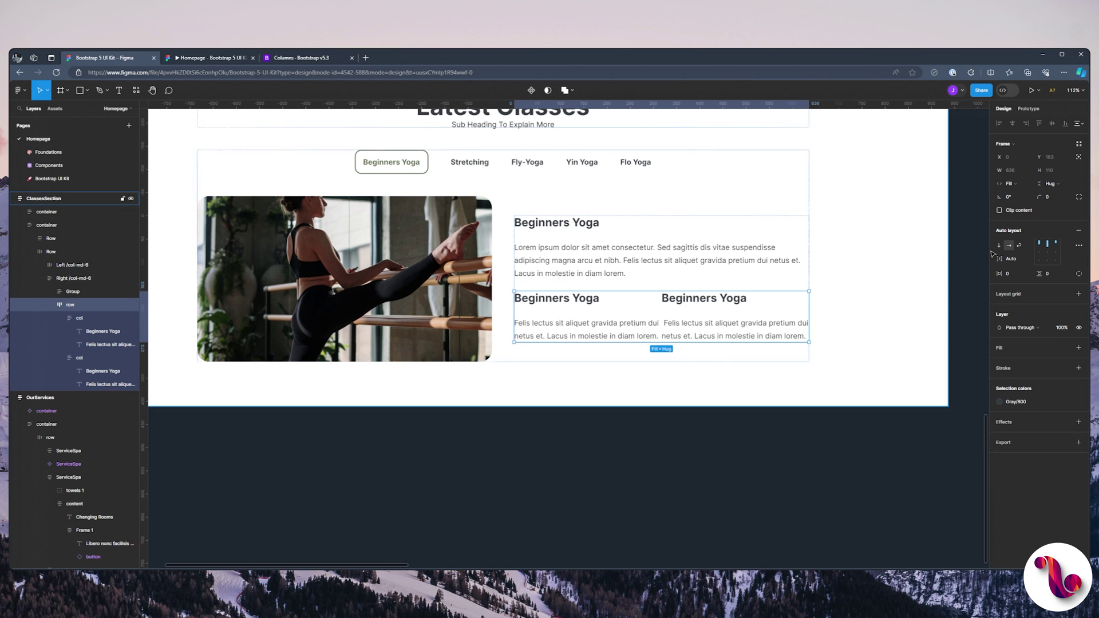
click(1014, 260)
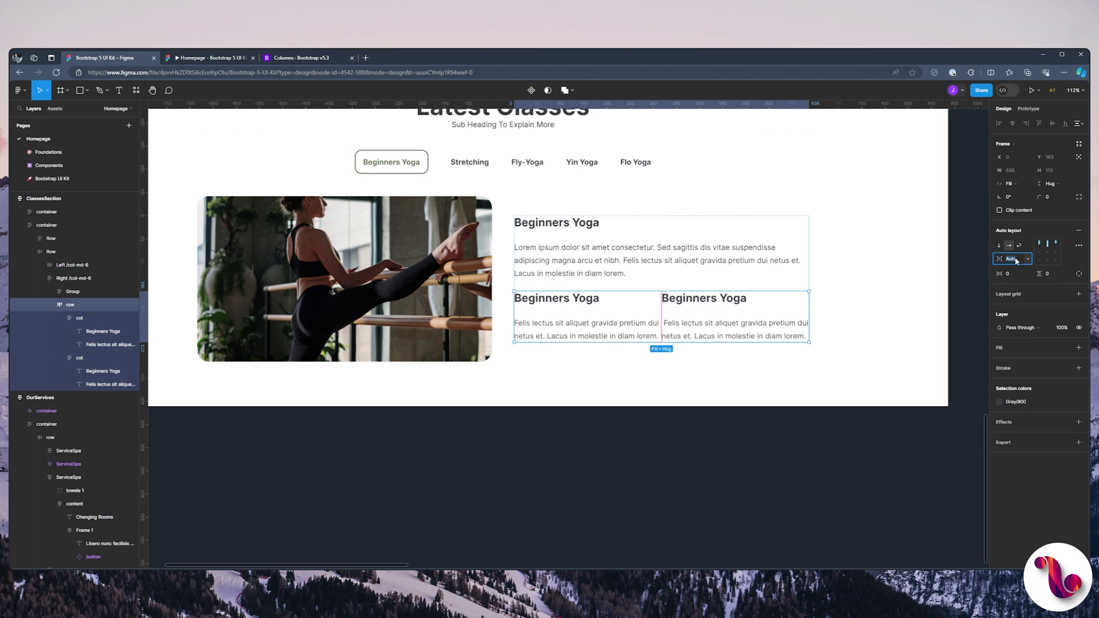
click(1026, 261)
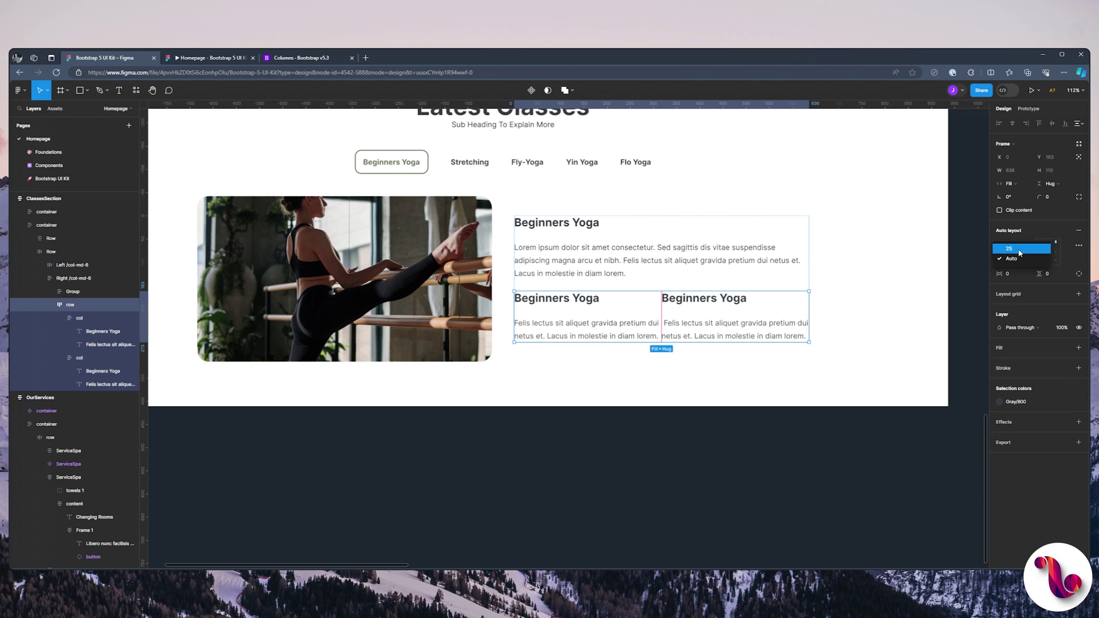
click(1020, 254)
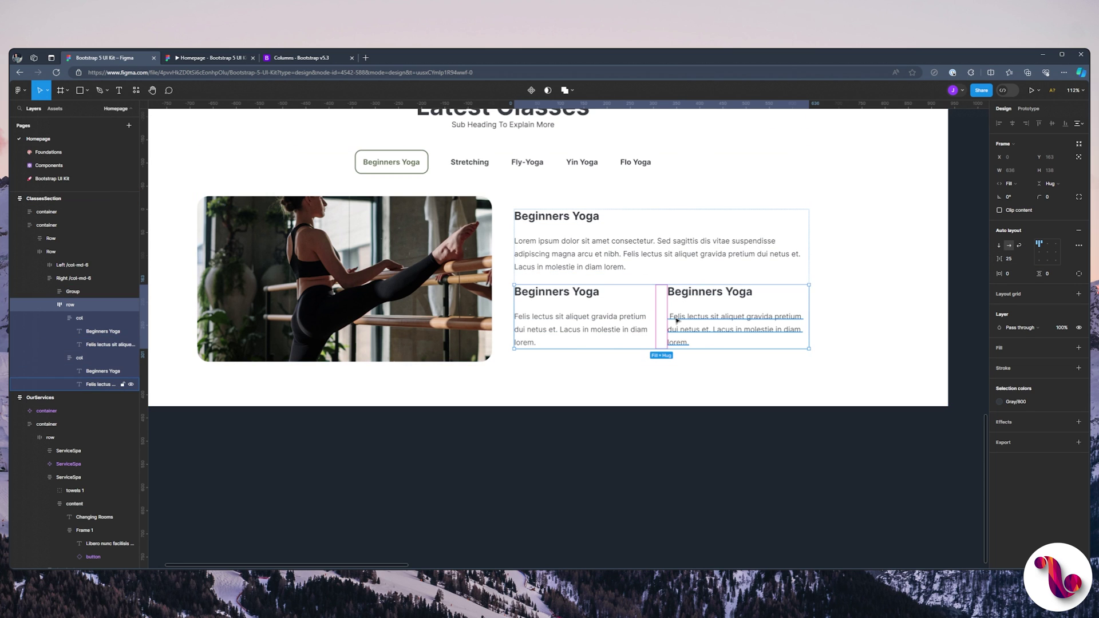
click(103, 344)
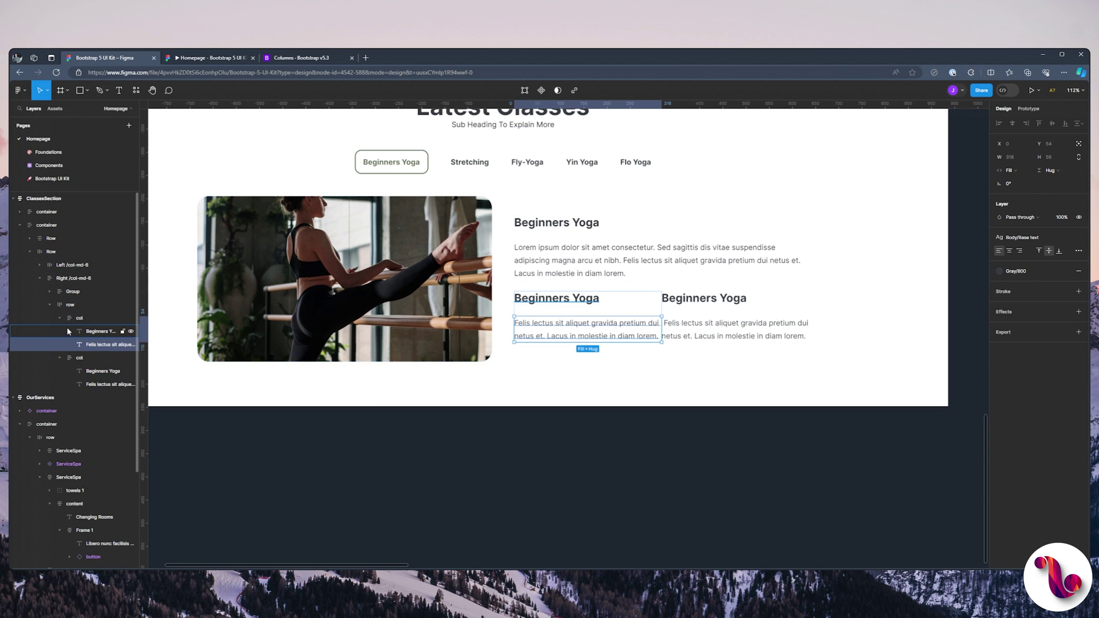
click(659, 311)
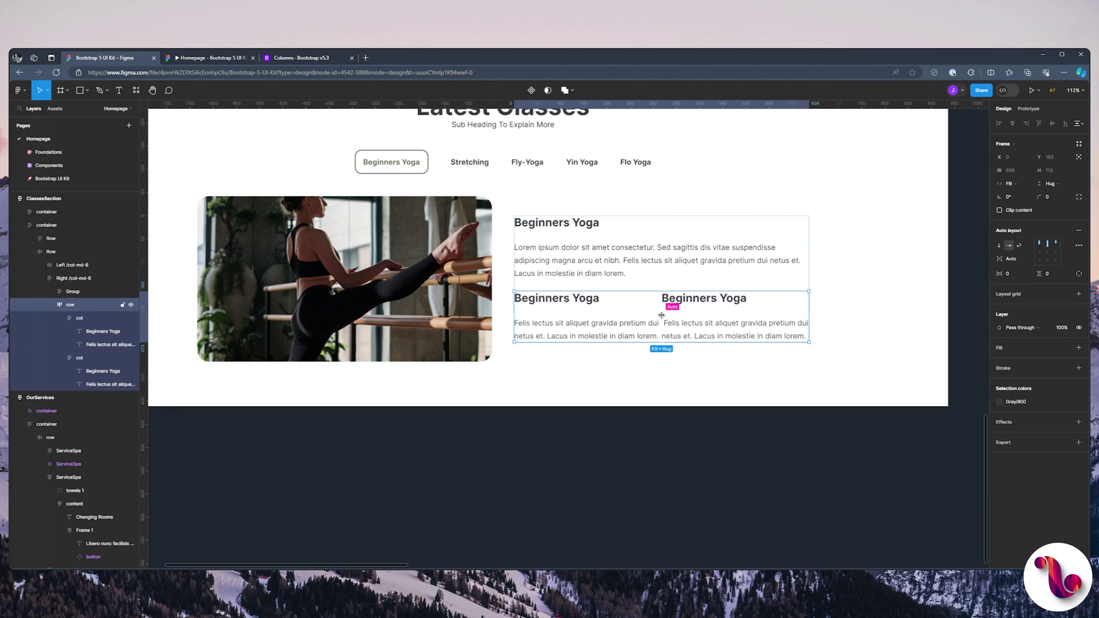
drag(662, 315, 674, 319)
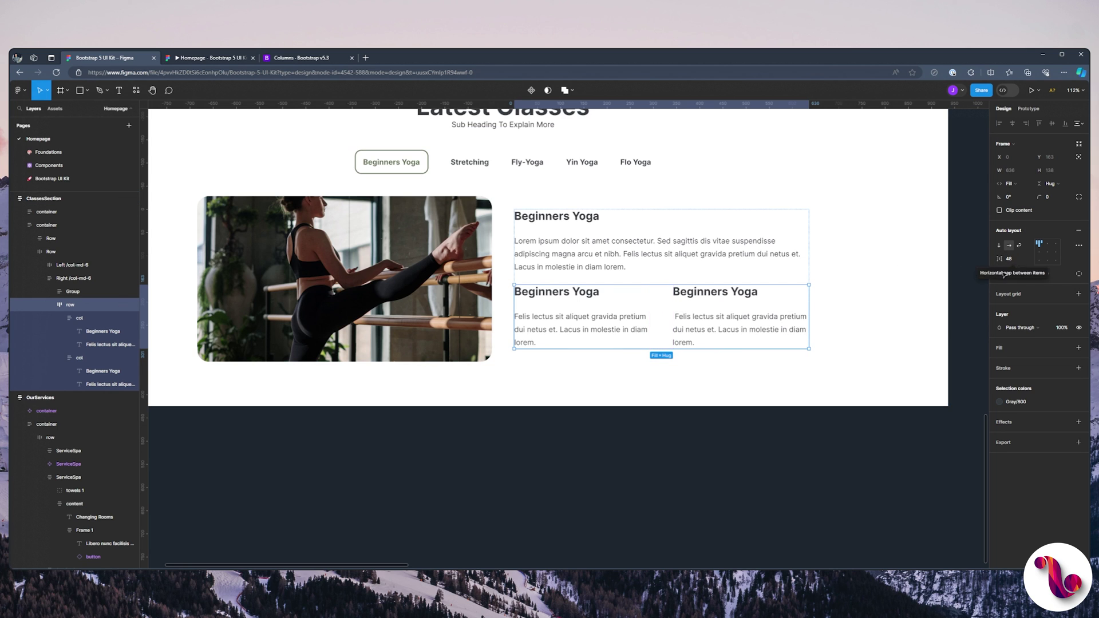
Check that the Beginners Yoga headings use the Bold/H4 Heading text style.
click(570, 293)
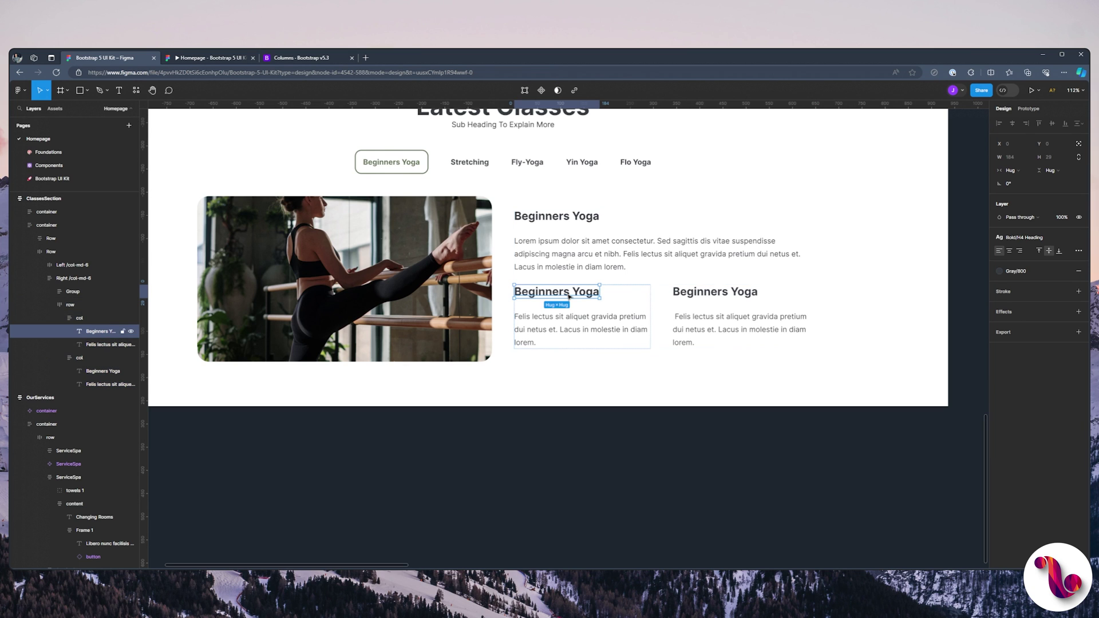
shift+click(701, 298)
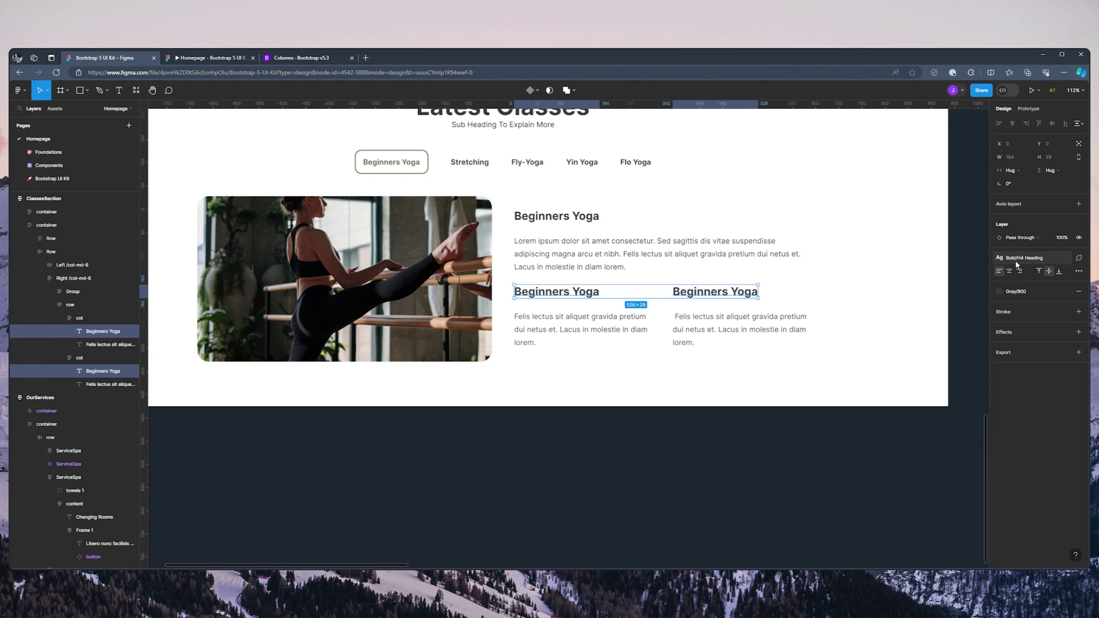
click(522, 219)
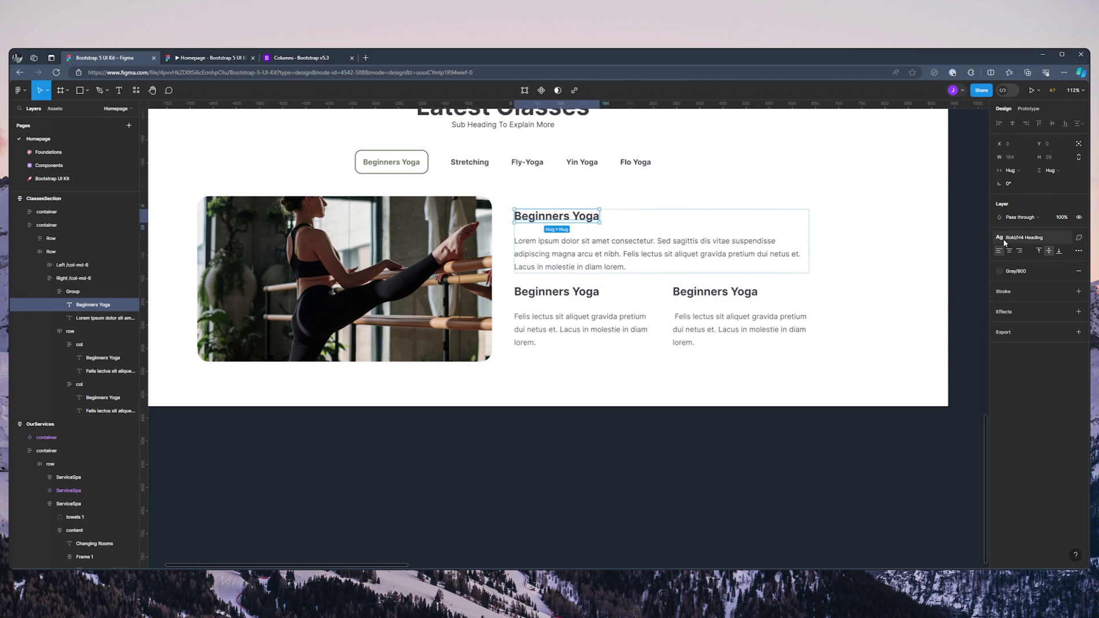
click(1024, 238)
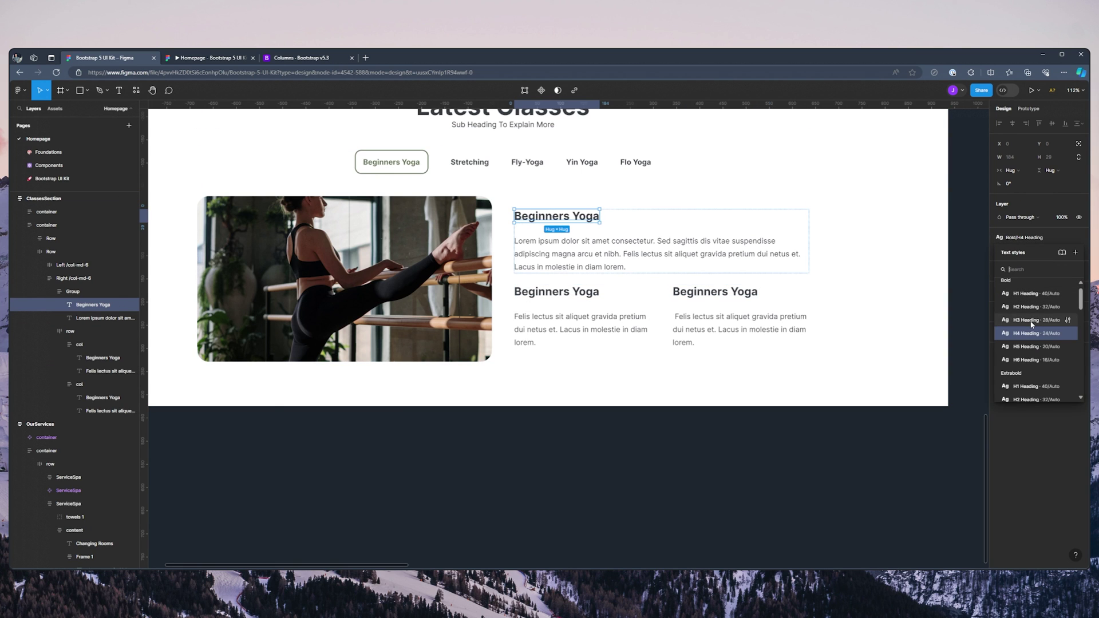
click(564, 292)
scroll(611, 260, up, 3)
click(209, 57)
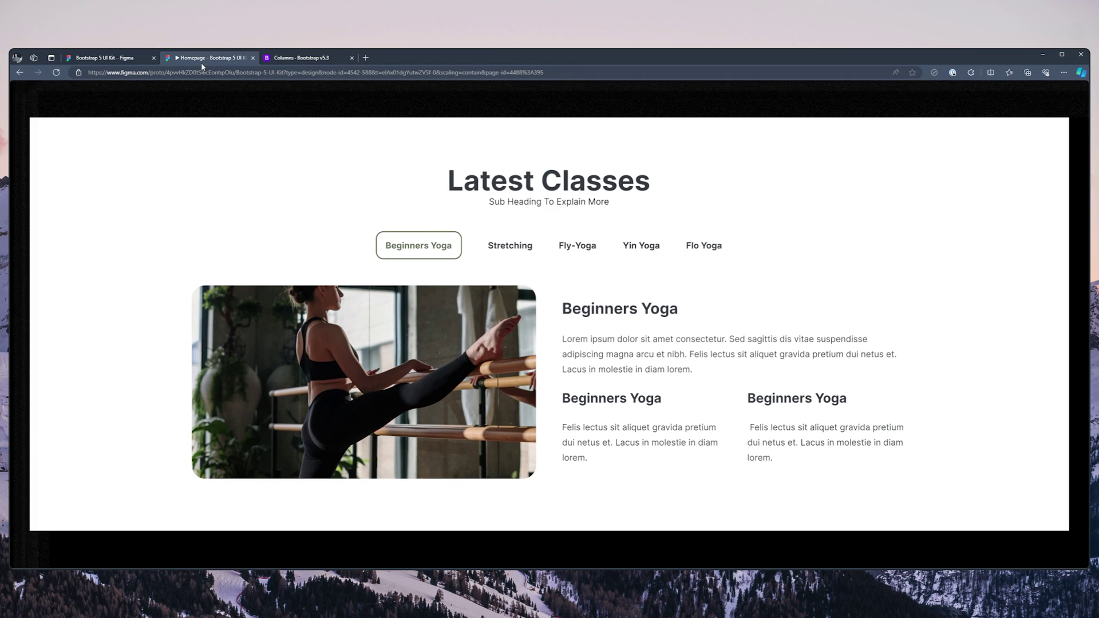